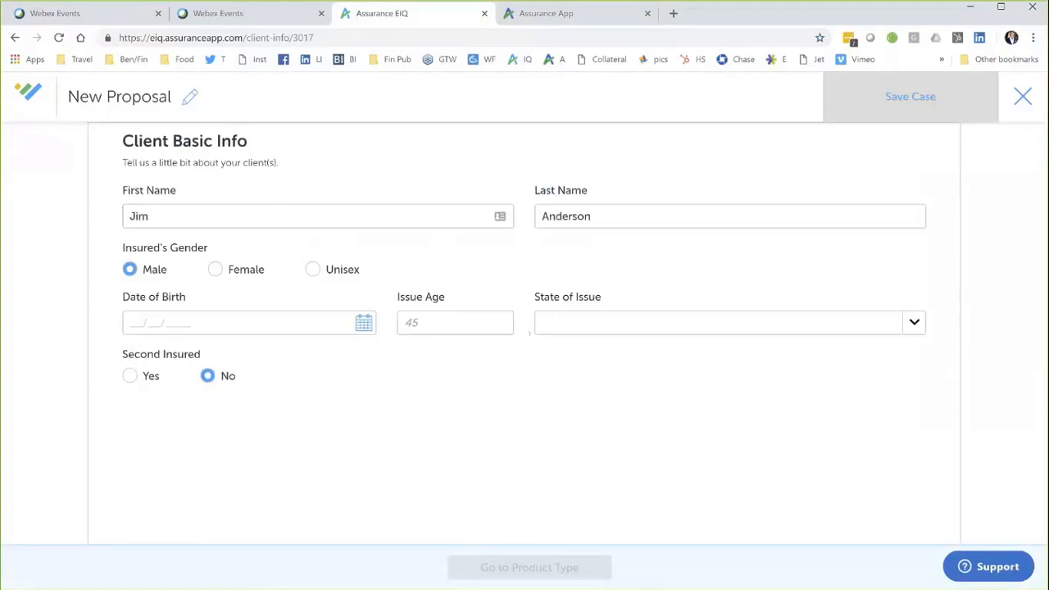
Step: Set the state of issue to Alabama, leave Second Insured at No, and go to Product Type
{"action": "left_click", "coordinate": [916, 324]}
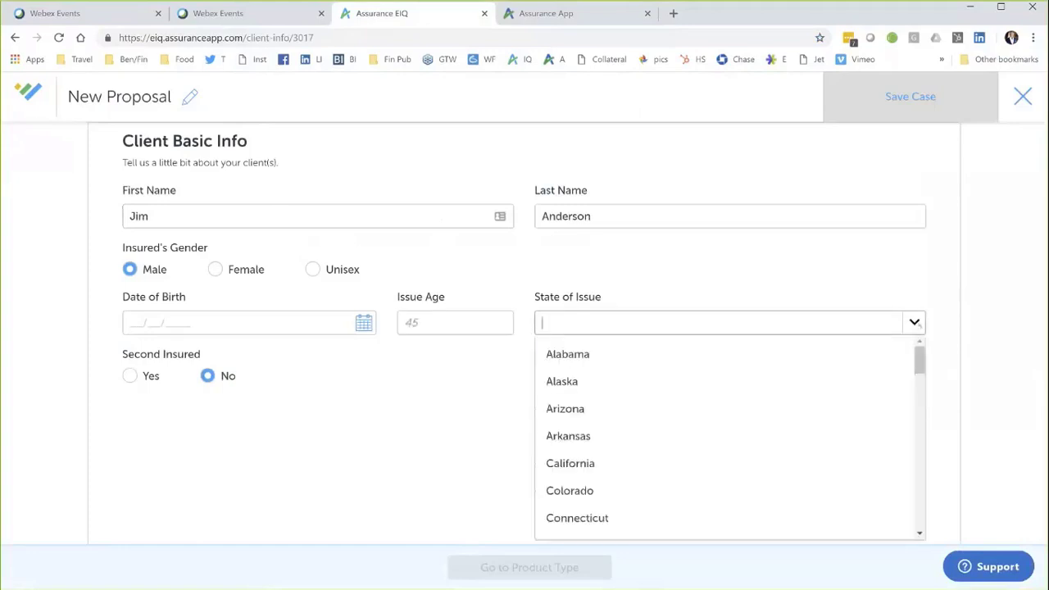
{"action": "left_click", "coordinate": [567, 354]}
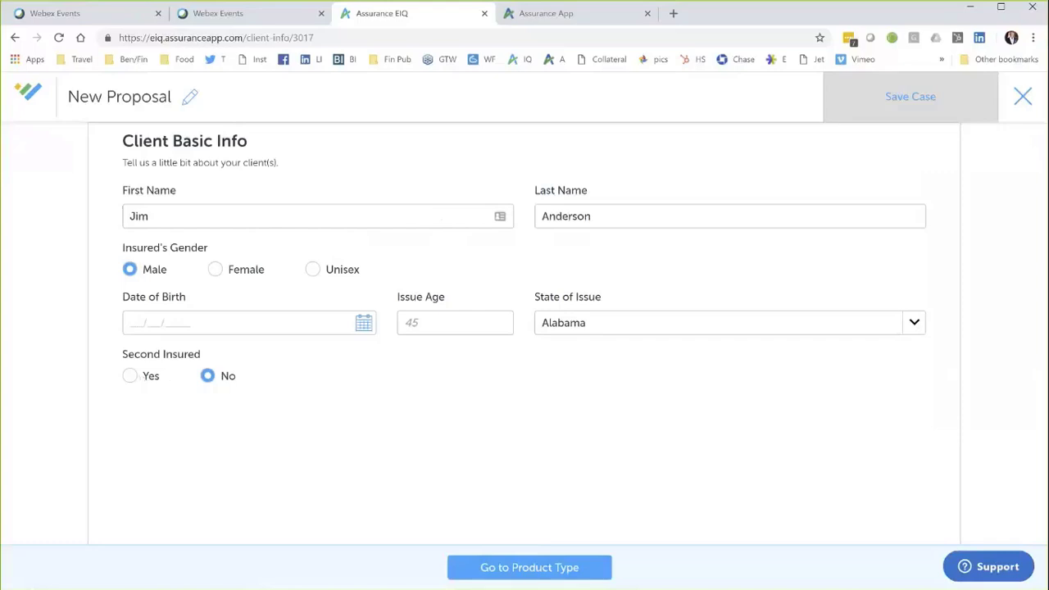
{"action": "left_click", "coordinate": [129, 375]}
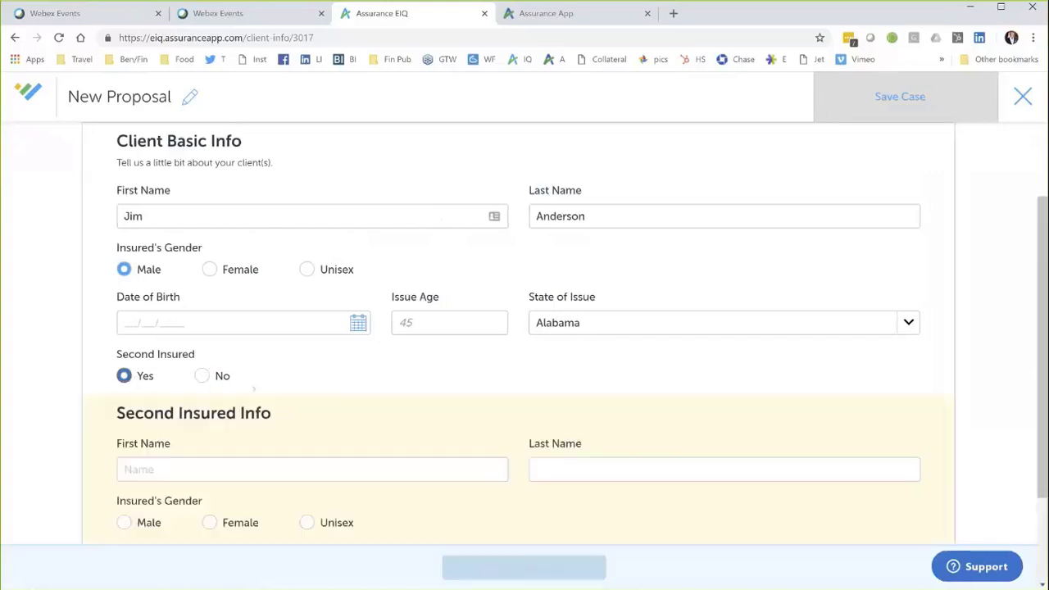
{"action": "scroll", "coordinate": [525, 328], "scroll_direction": "down", "scroll_amount": 1}
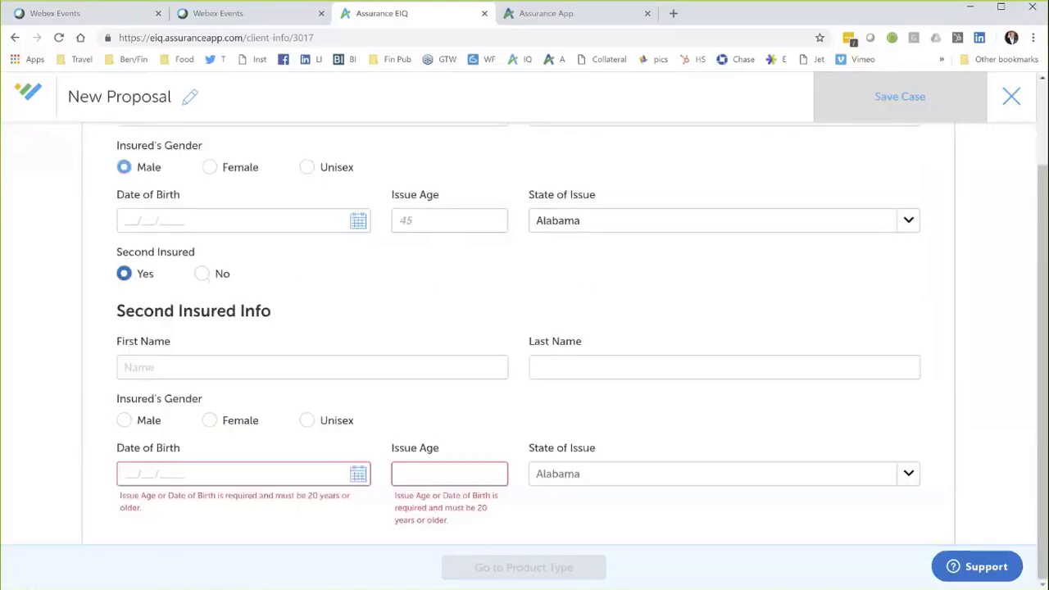
{"action": "left_click", "coordinate": [201, 274]}
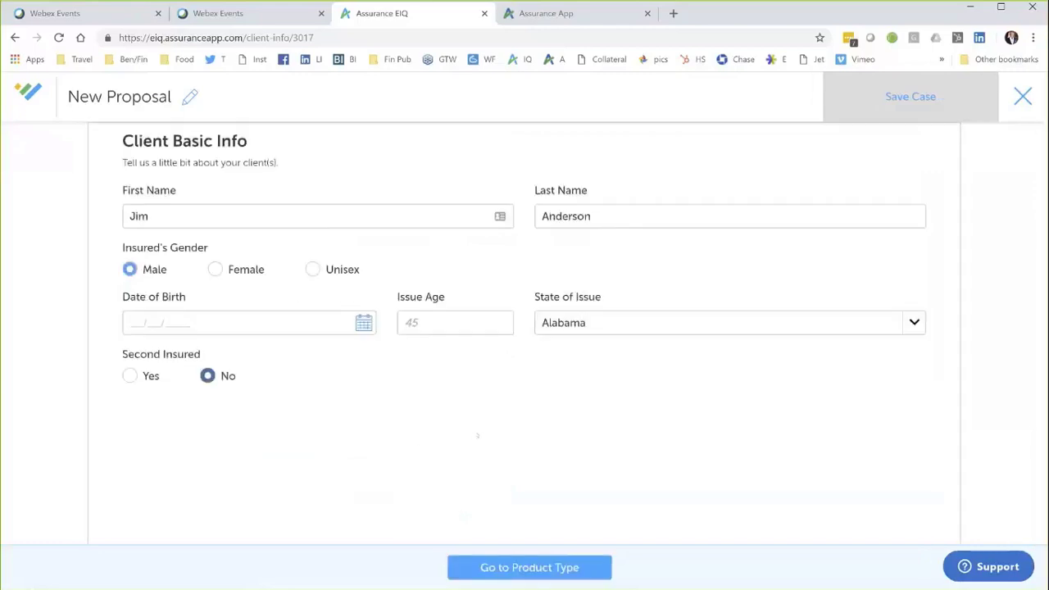
{"action": "left_click", "coordinate": [530, 567]}
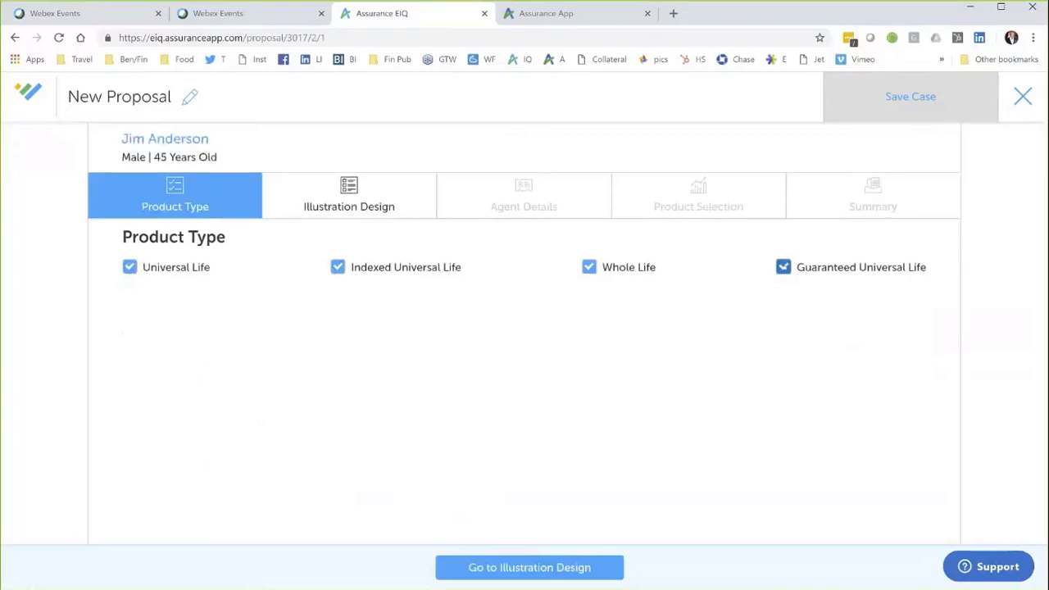
Step: Keep Whole Life and Guaranteed Universal Life checked, then continue to Illustration Design
{"action": "left_click", "coordinate": [590, 267]}
{"action": "left_click", "coordinate": [589, 269]}
{"action": "left_click", "coordinate": [784, 268]}
{"action": "left_click", "coordinate": [546, 563]}
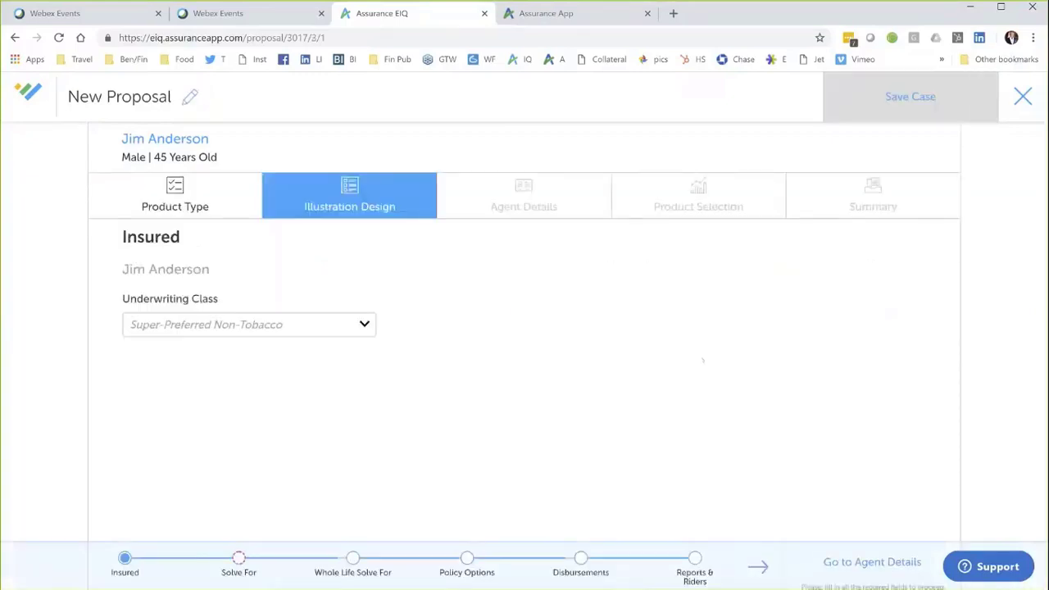
Step: Change the underwriting class to Preferred Non-Tobacco and advance to the Solve For section
{"action": "left_click", "coordinate": [363, 326]}
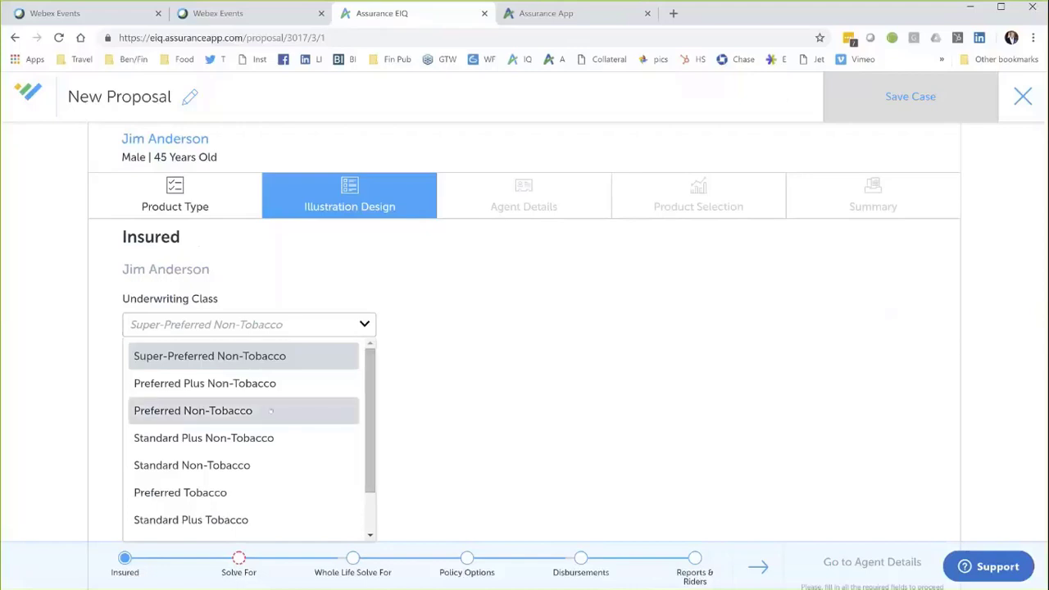
{"action": "left_click", "coordinate": [273, 413]}
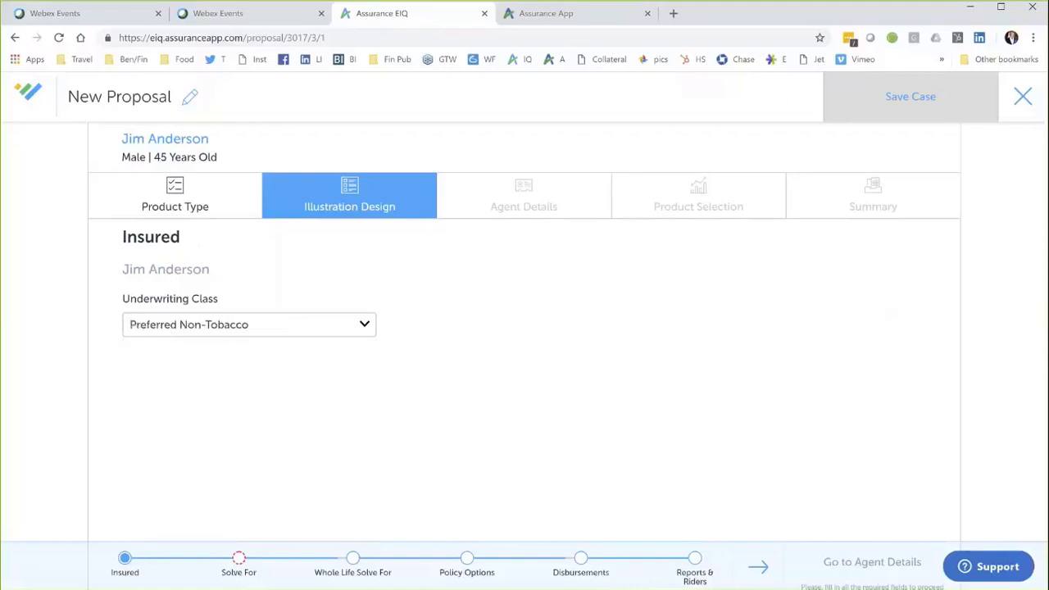
{"action": "left_click", "coordinate": [760, 570]}
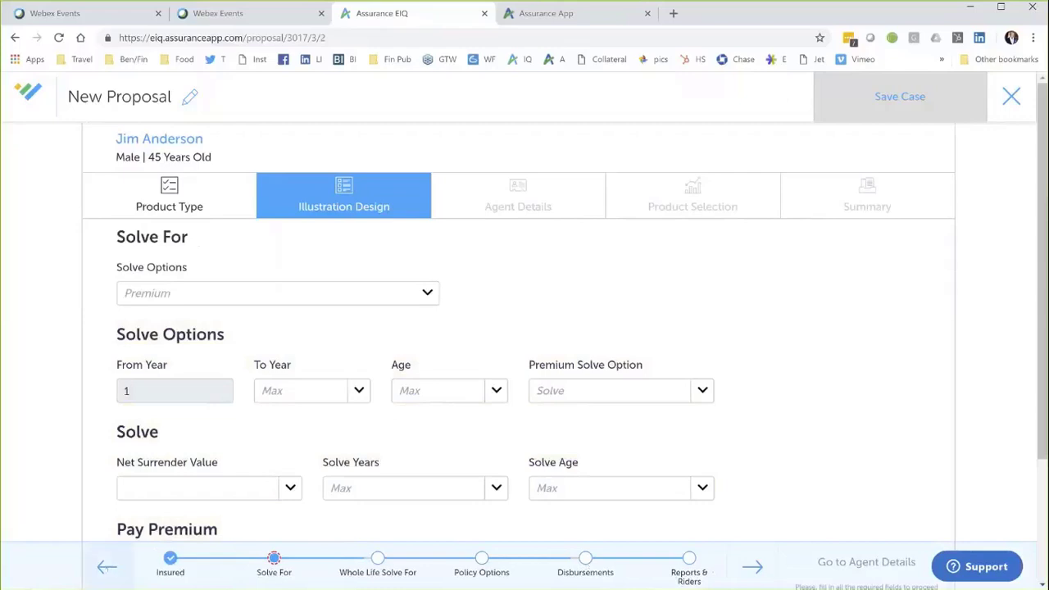
Step: Try the No Solve and Death Benefit / Face solve options before settling on Premium
{"action": "left_click", "coordinate": [107, 566]}
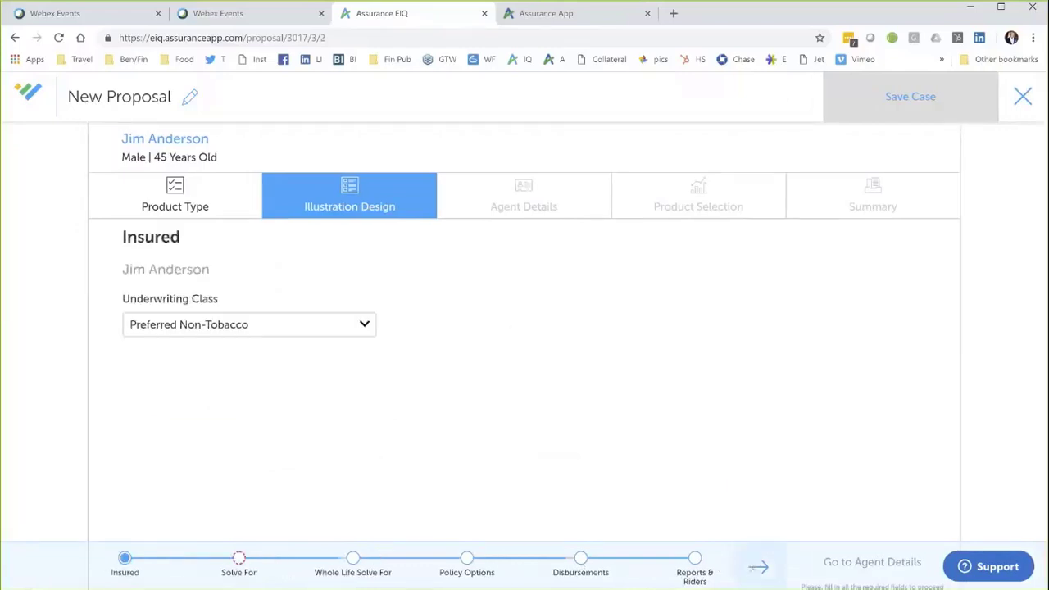
{"action": "left_click", "coordinate": [758, 567]}
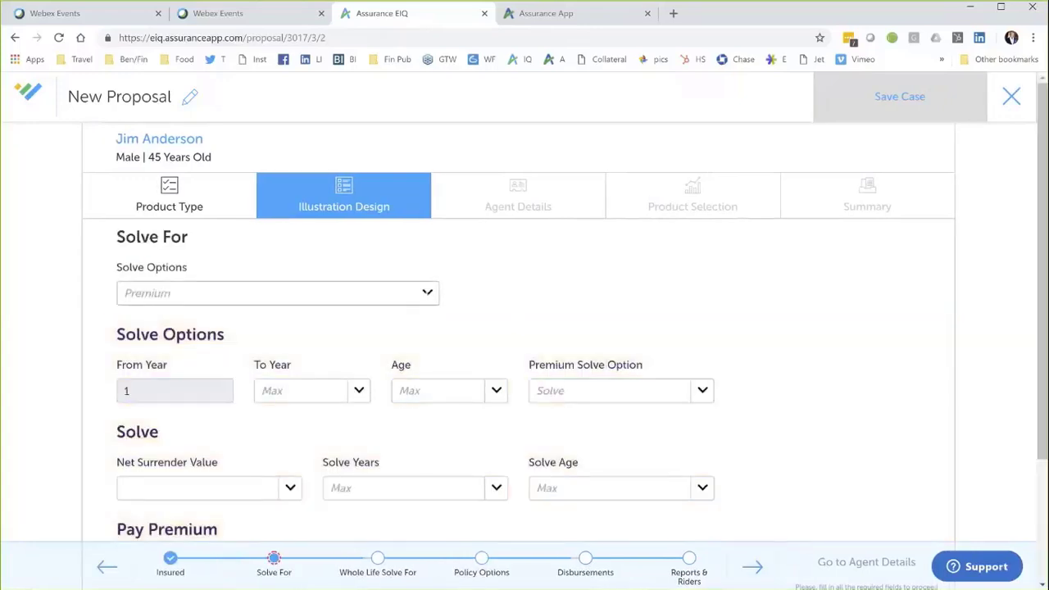
{"action": "left_click", "coordinate": [427, 293]}
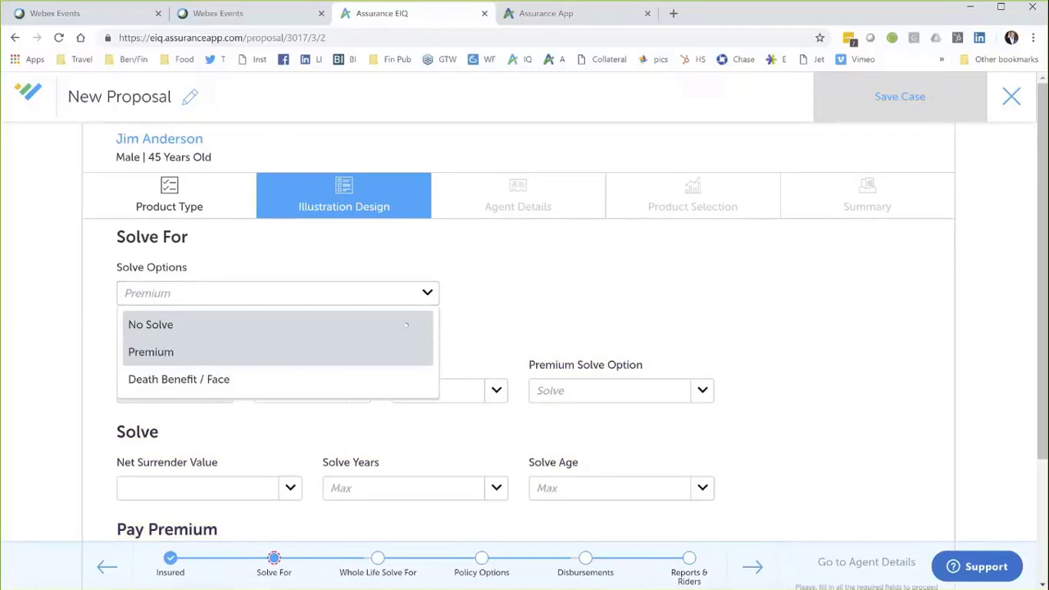
{"action": "left_click", "coordinate": [405, 327]}
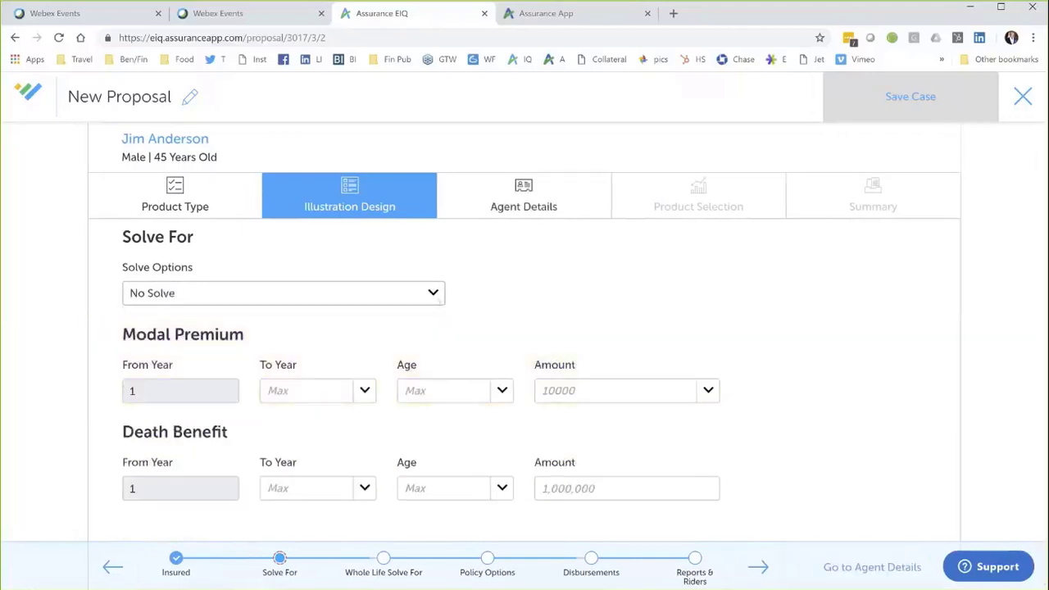
{"action": "left_click", "coordinate": [427, 292]}
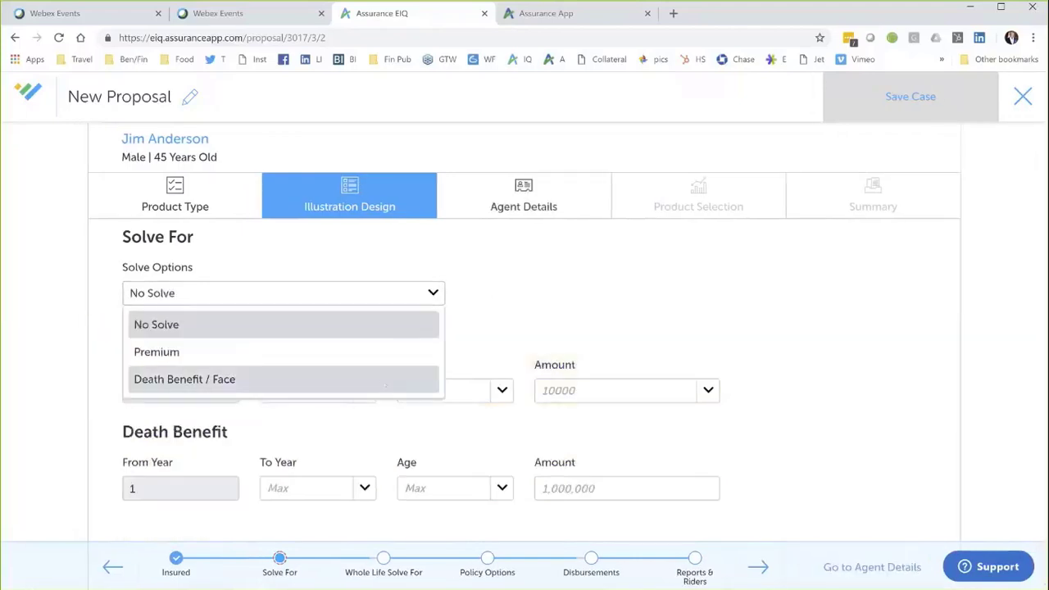
{"action": "left_click", "coordinate": [386, 380]}
{"action": "left_click", "coordinate": [369, 395]}
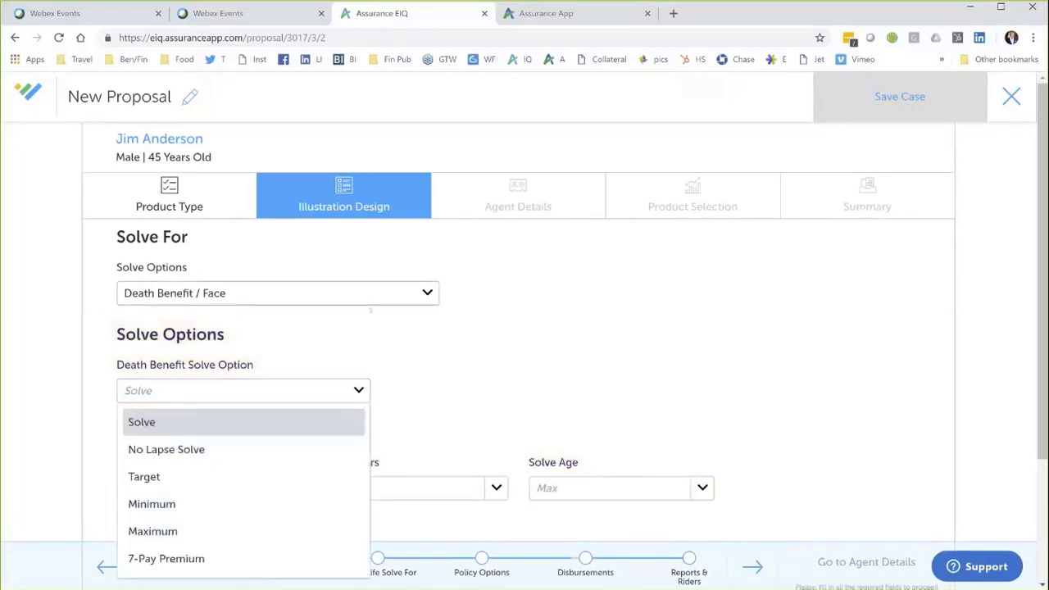
{"action": "left_click", "coordinate": [409, 293]}
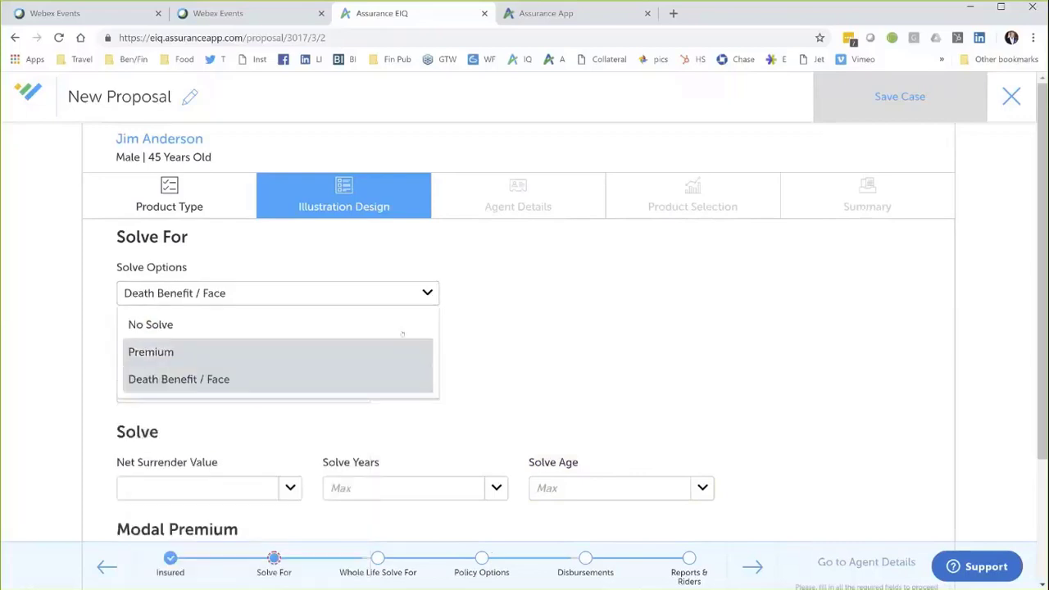
{"action": "key", "text": "Return"}
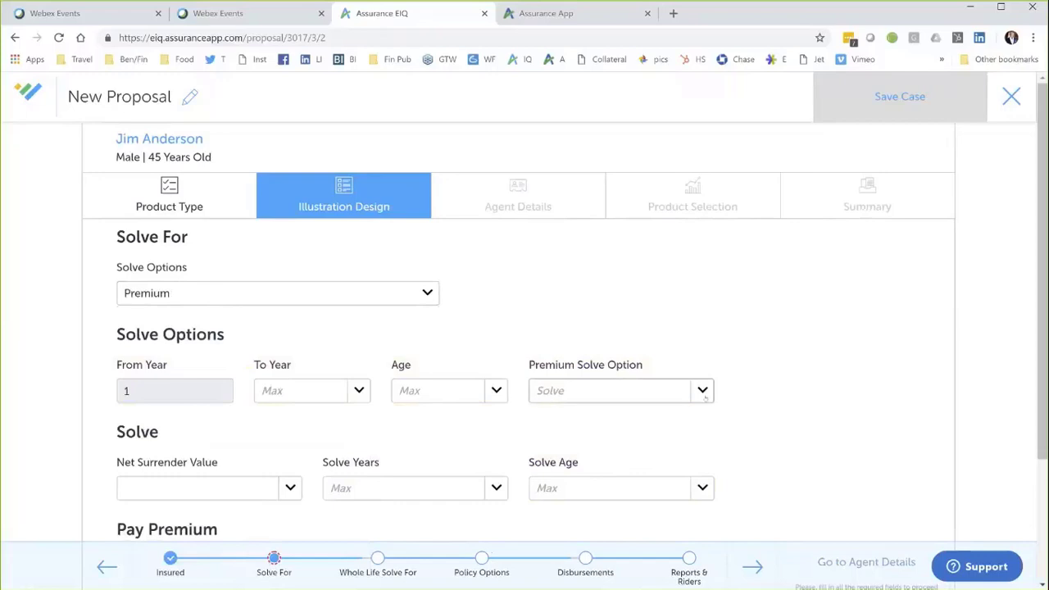
Step: Set the premium solve option to Target, pay premium to age Max, and enter 1000000
{"action": "left_click", "coordinate": [703, 392]}
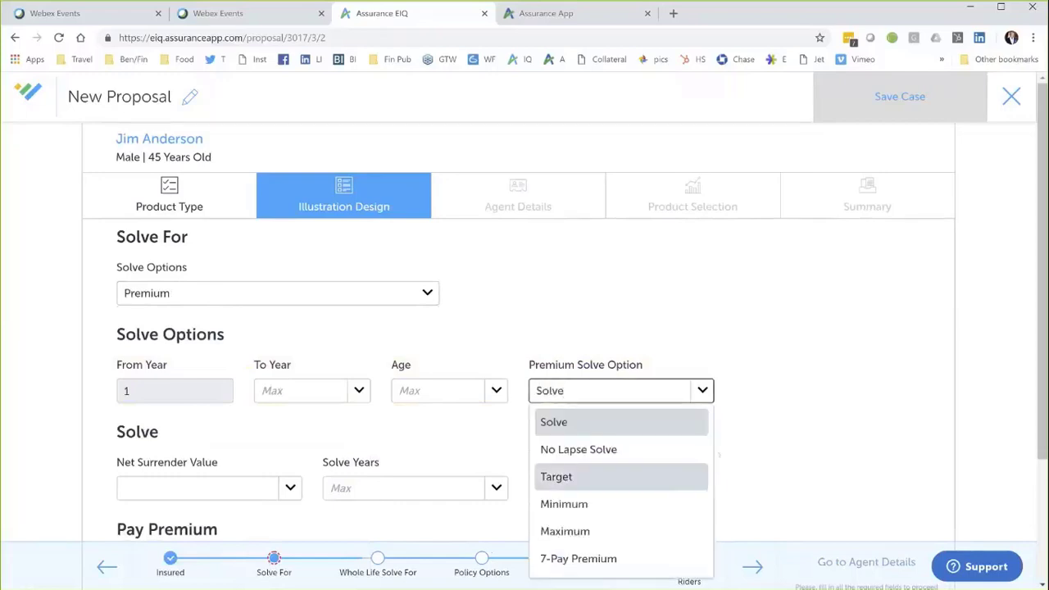
{"action": "left_click", "coordinate": [574, 476]}
{"action": "scroll", "coordinate": [724, 446], "scroll_direction": "down", "scroll_amount": 1}
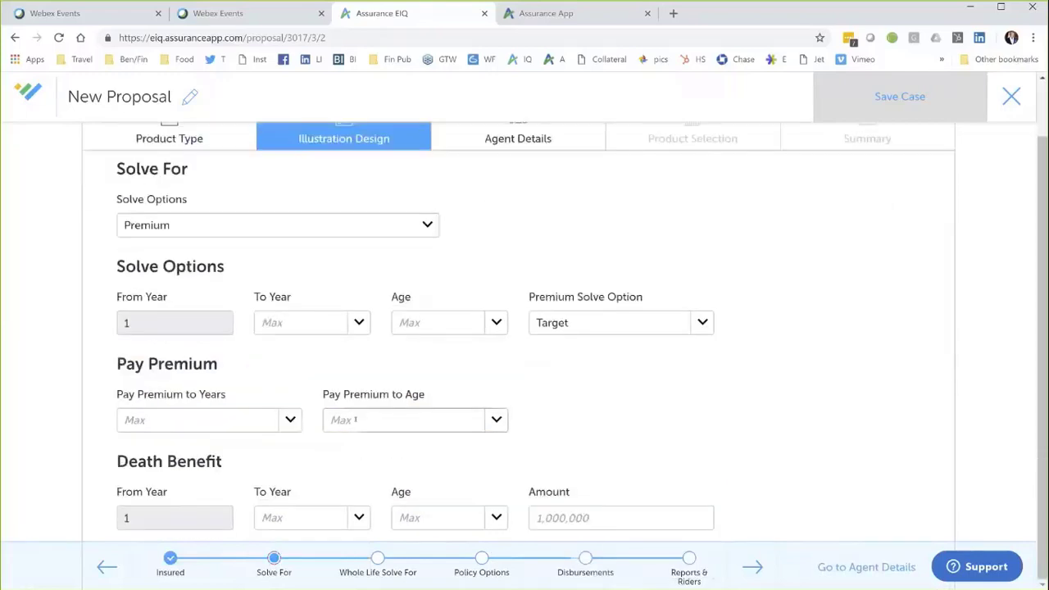
{"action": "left_click", "coordinate": [450, 420]}
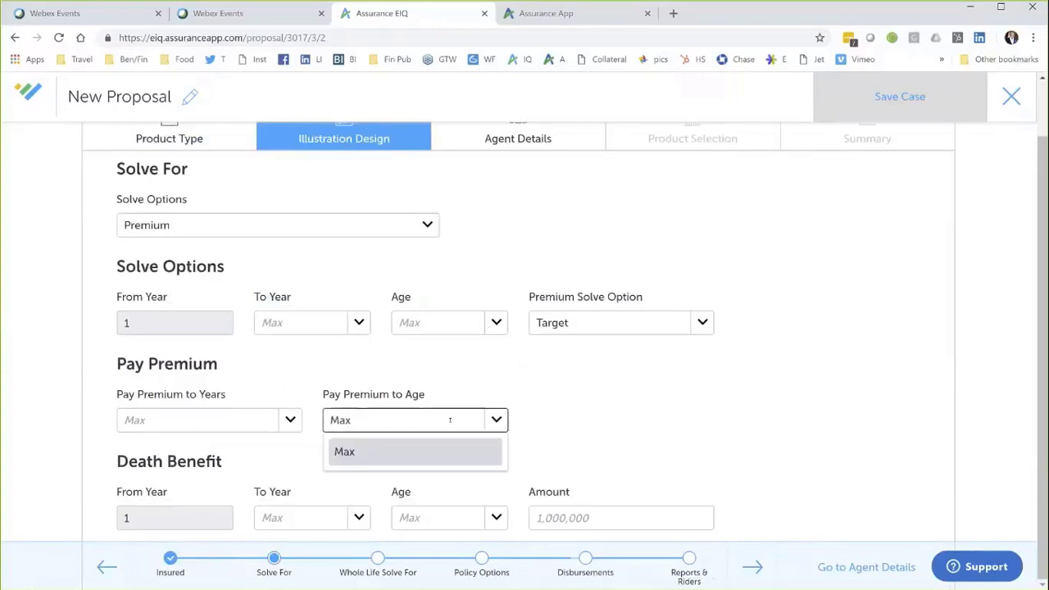
{"action": "key", "text": "BackSpace"}
{"action": "key", "text": "BackSpace"}
{"action": "key", "text": "BackSpace"}
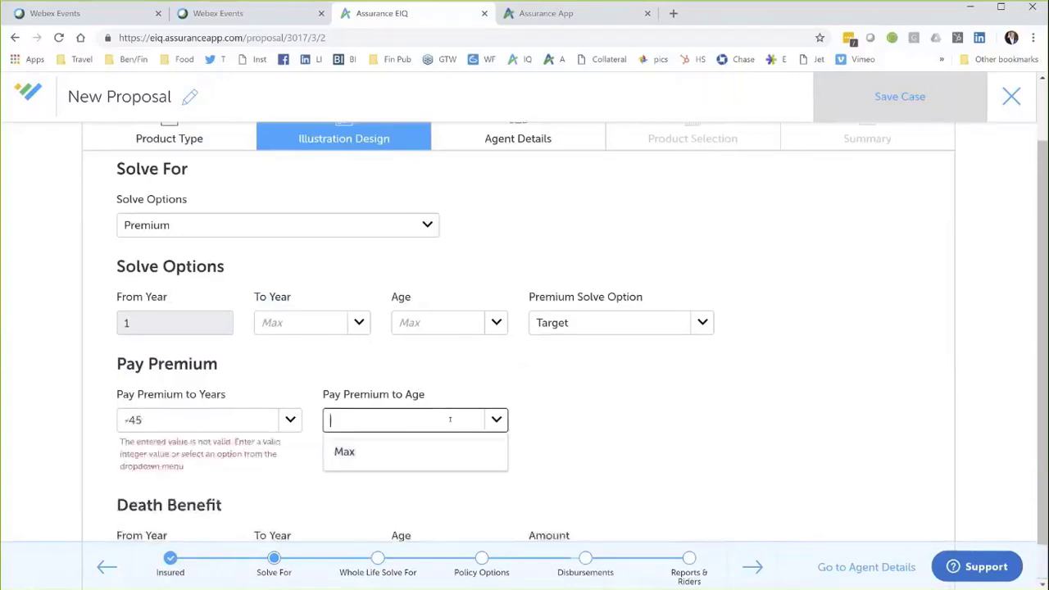
{"action": "type", "text": "65"}
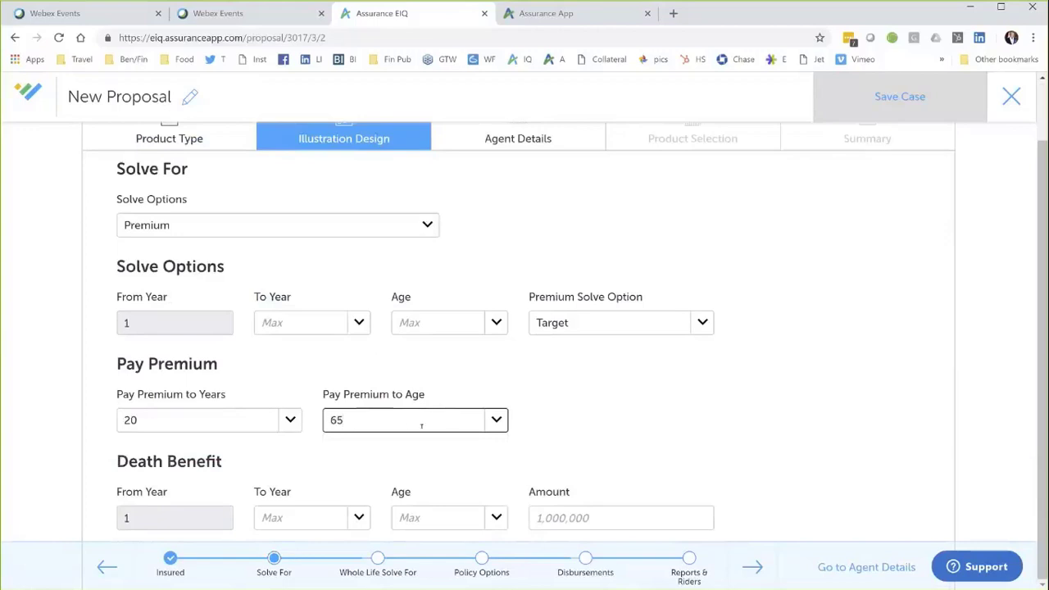
{"action": "left_click", "coordinate": [497, 420]}
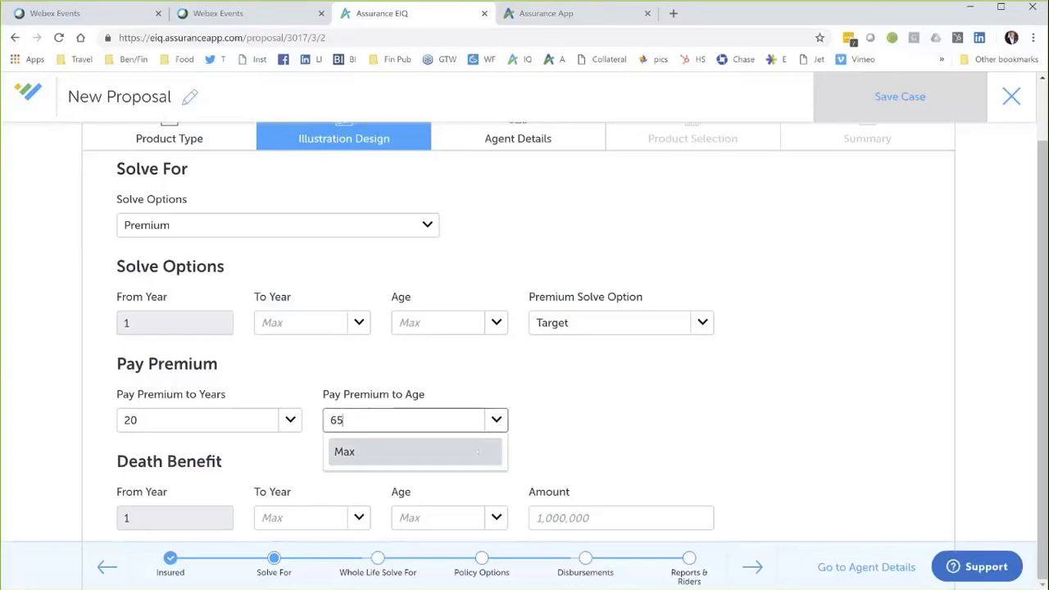
{"action": "left_click", "coordinate": [478, 452]}
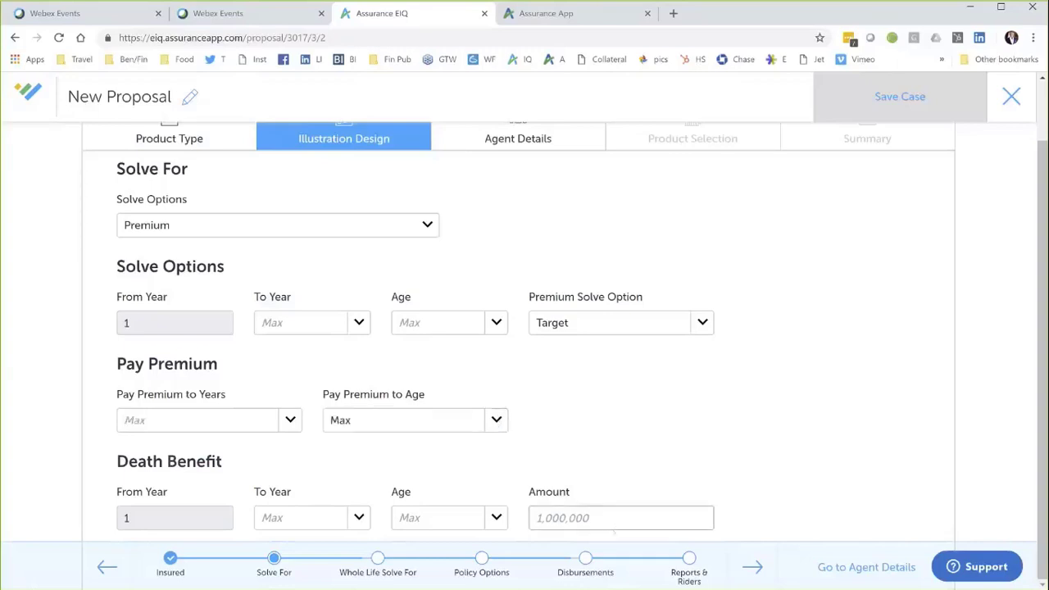
{"action": "type", "text": "1000000"}
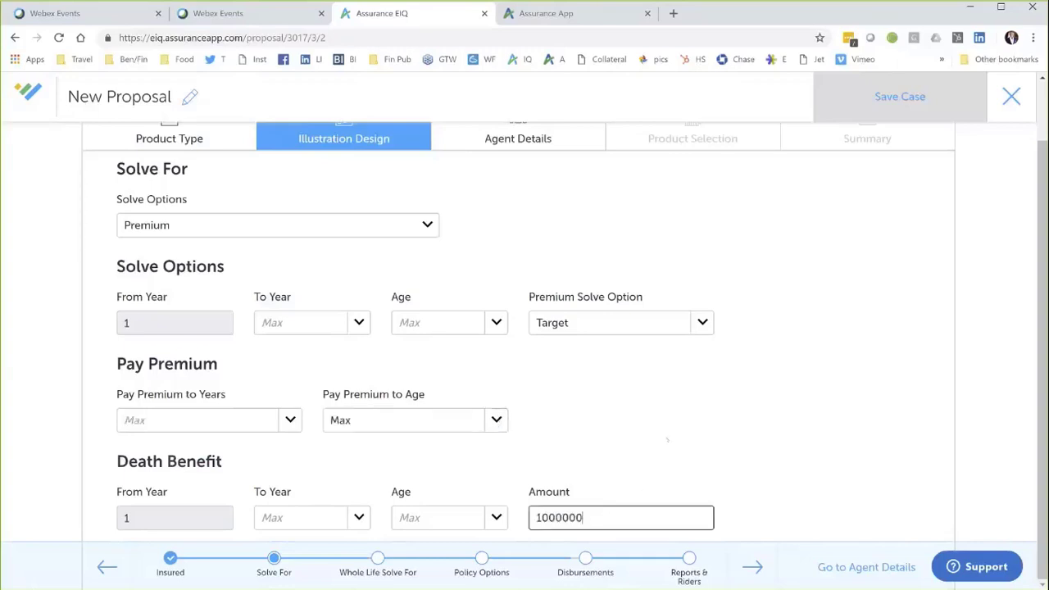
Step: Keep Whole Life Solve For at Initial Premium and move on to Policy Options
{"action": "left_click", "coordinate": [752, 567]}
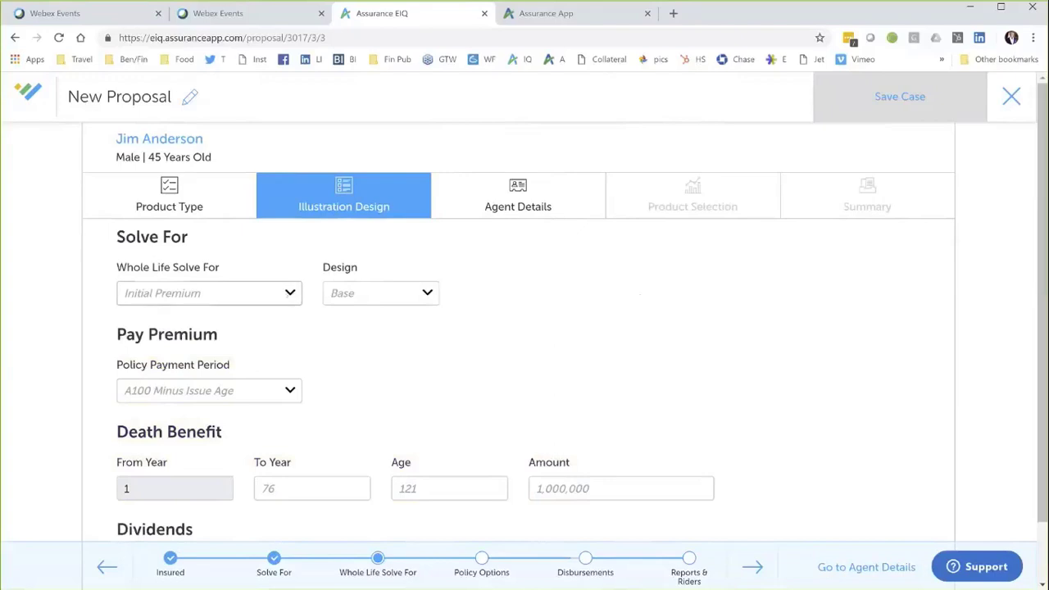
{"action": "left_click", "coordinate": [290, 292]}
{"action": "left_click", "coordinate": [542, 284]}
{"action": "left_click", "coordinate": [753, 567]}
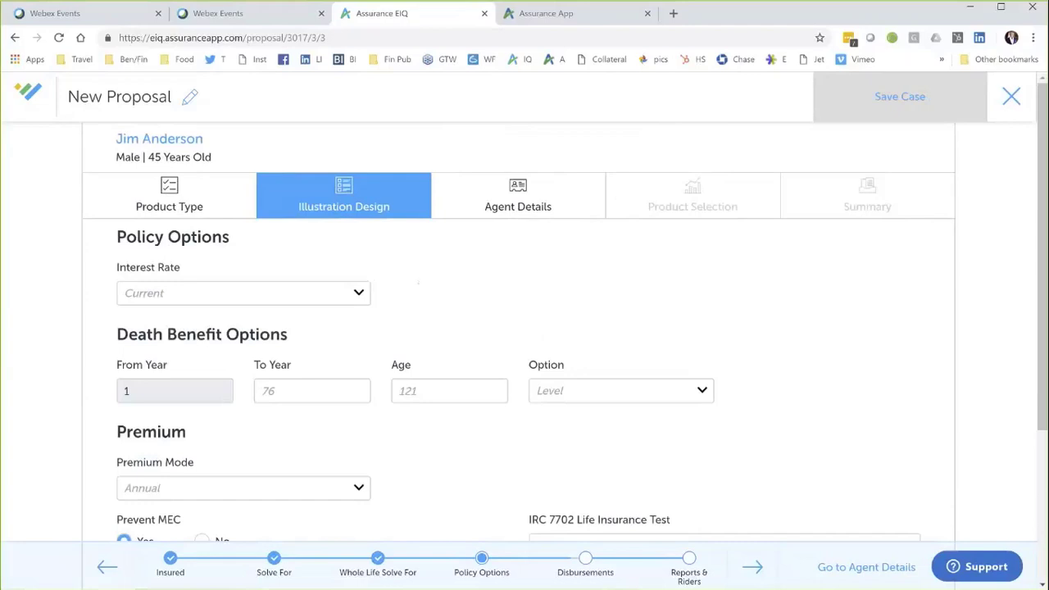
Step: Try Fixed and Assumed (6) interest rates, then set the interest rate back to Current
{"action": "left_click", "coordinate": [328, 294]}
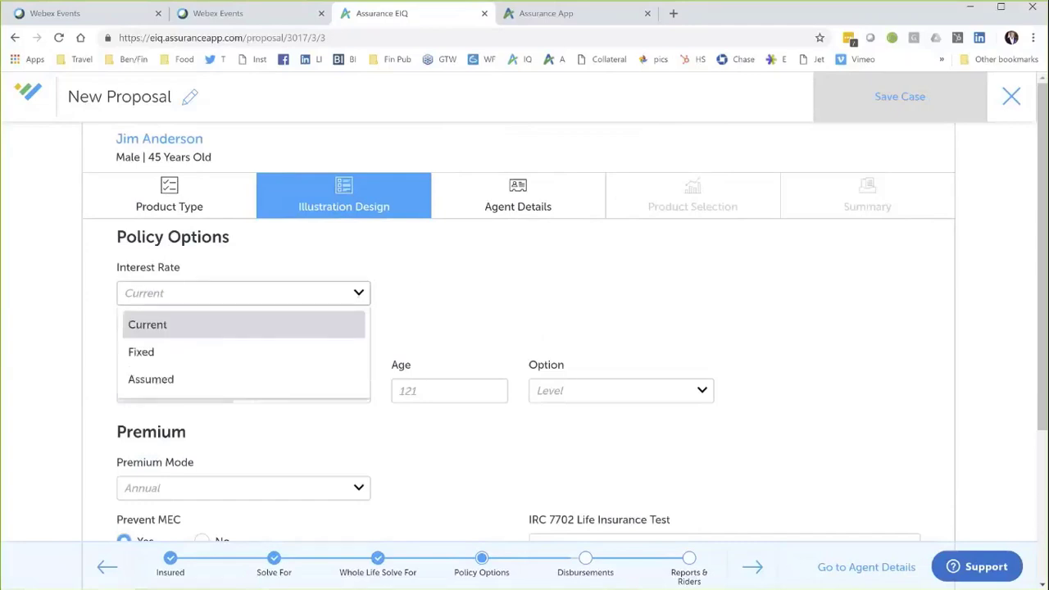
{"action": "left_click", "coordinate": [343, 352]}
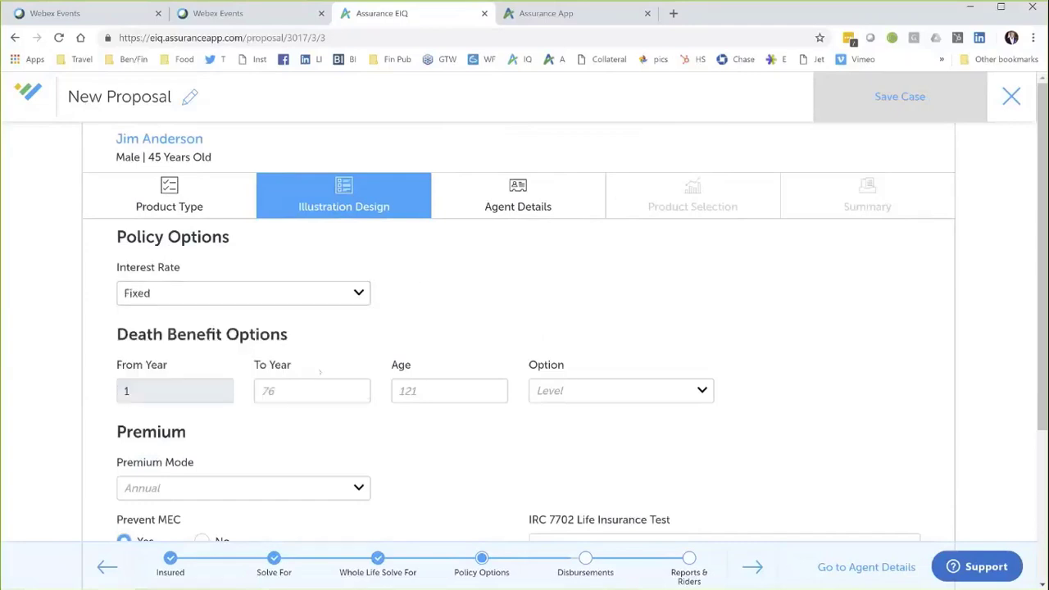
{"action": "left_click", "coordinate": [359, 295]}
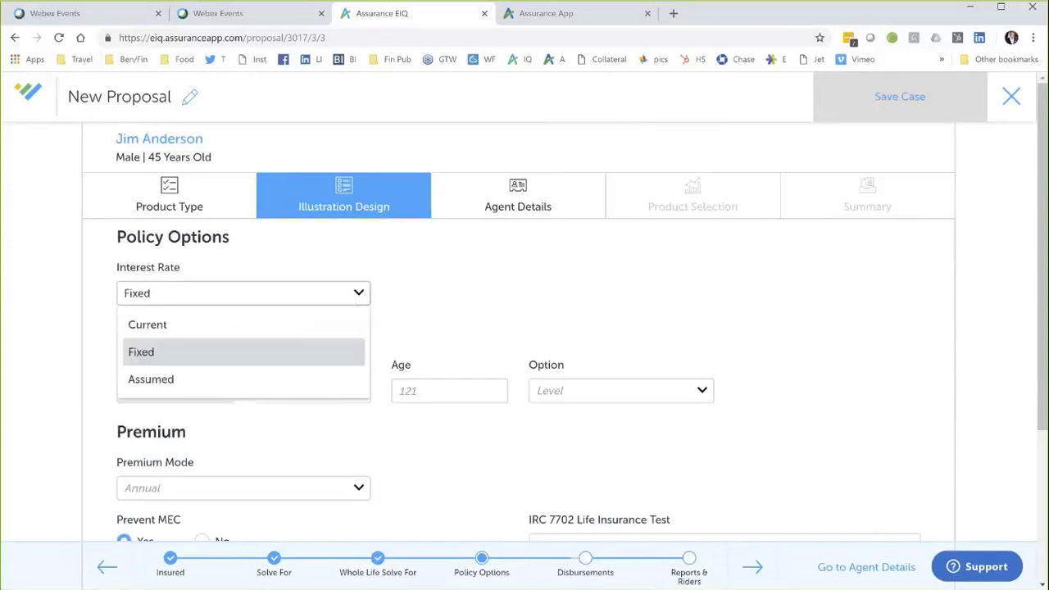
{"action": "left_click", "coordinate": [305, 379]}
{"action": "left_click", "coordinate": [562, 293]}
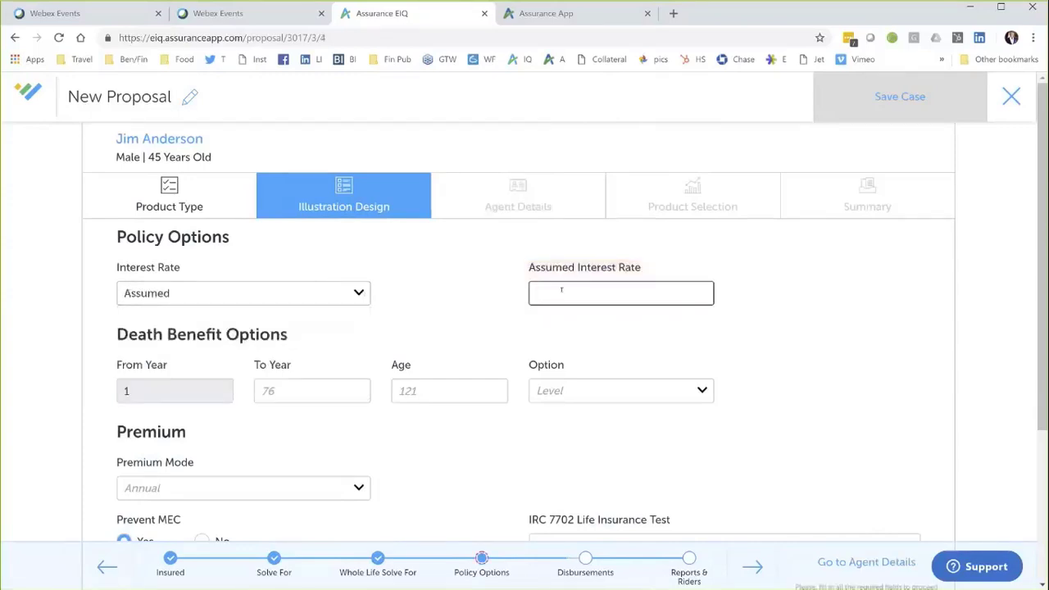
{"action": "type", "text": "6"}
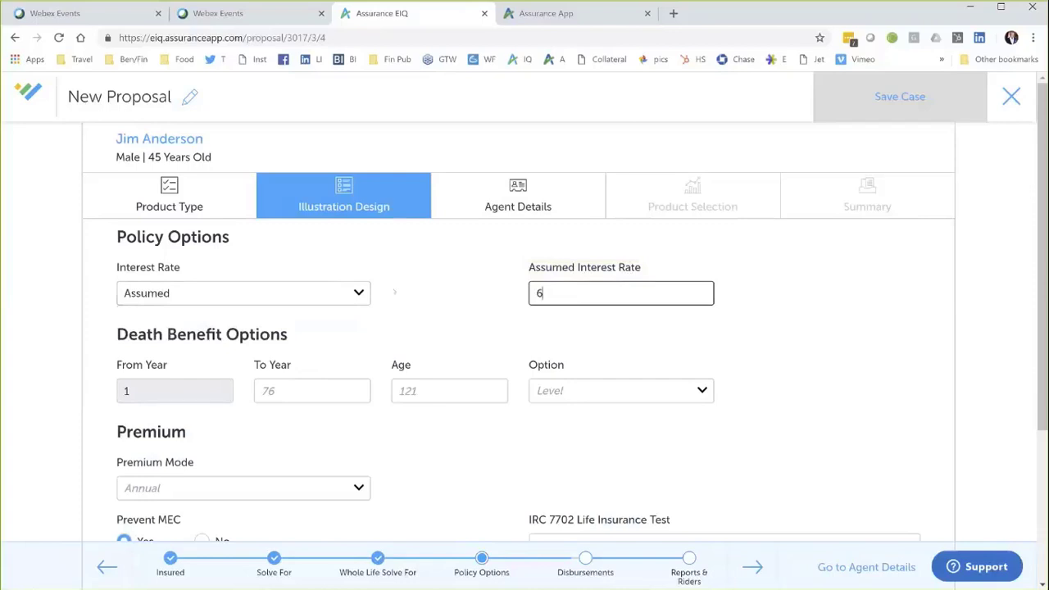
{"action": "left_click", "coordinate": [360, 294]}
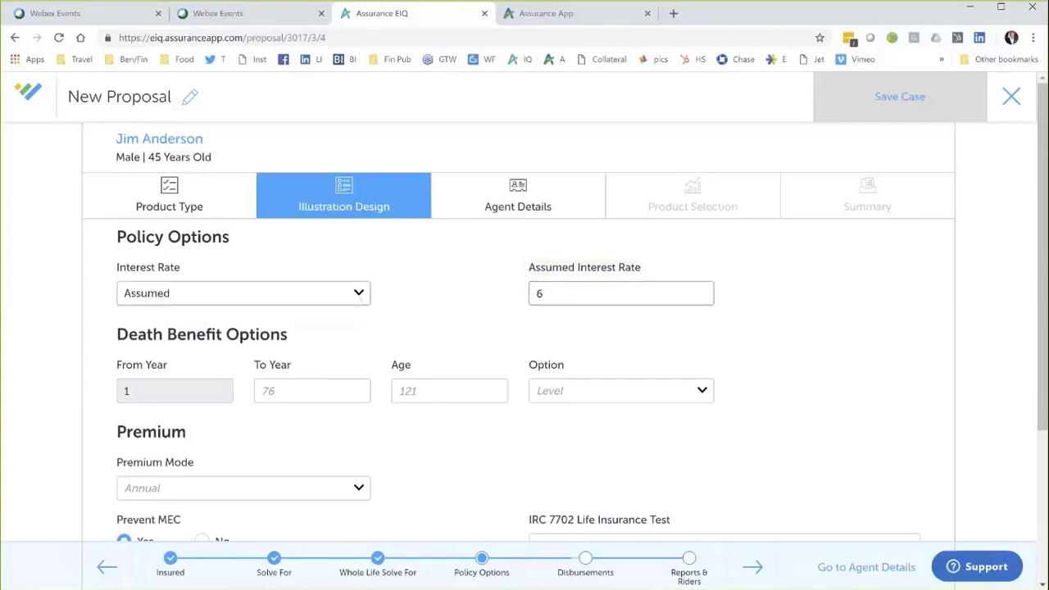
{"action": "left_click", "coordinate": [339, 320]}
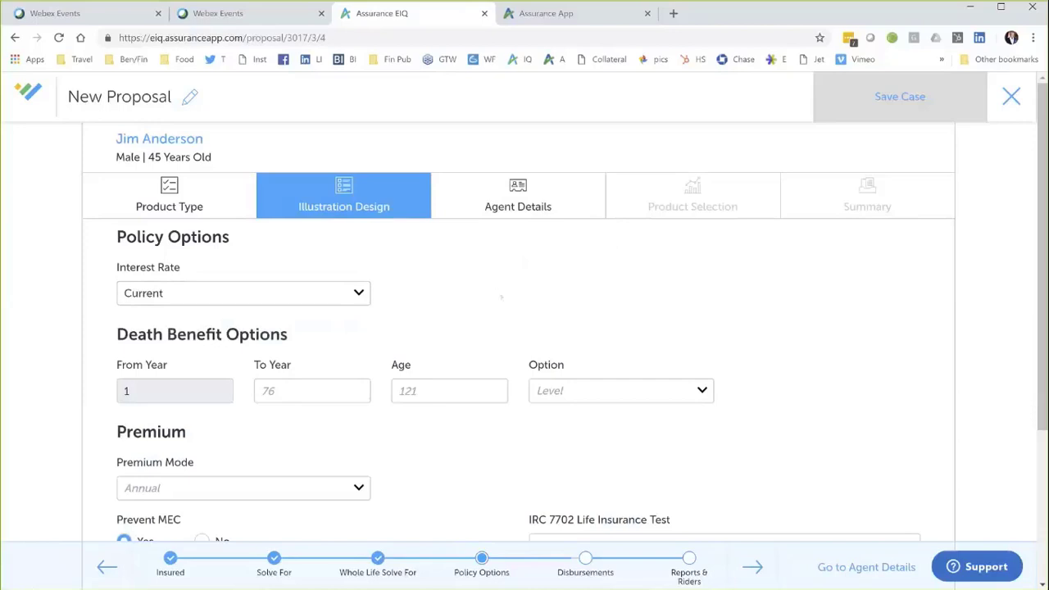
Step: Keep Level death benefit, Annual premium mode and Guideline Premium Test, then go to Disbursements
{"action": "left_click", "coordinate": [607, 397]}
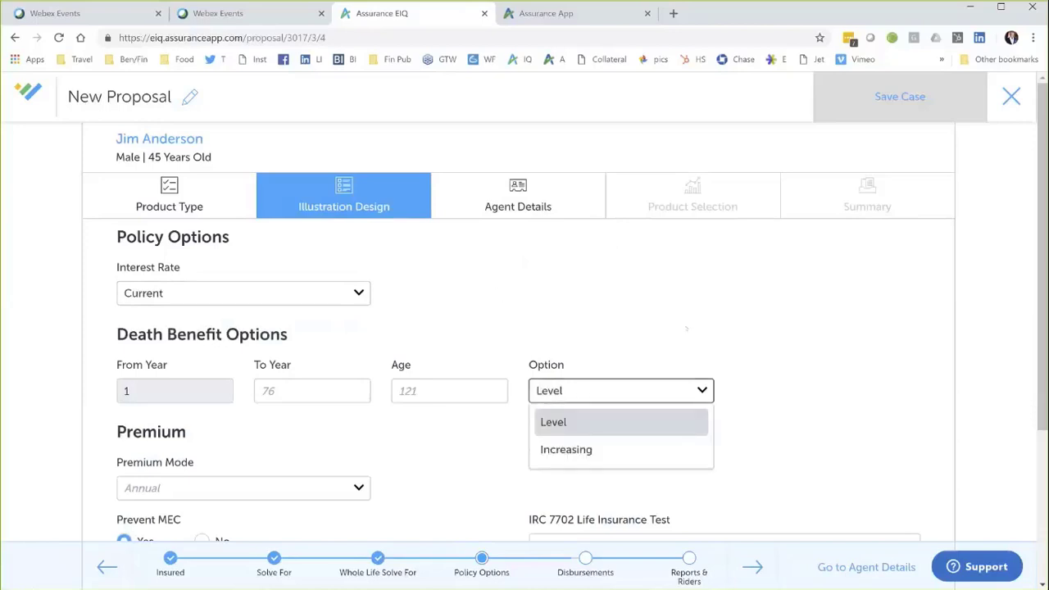
{"action": "left_click", "coordinate": [634, 389]}
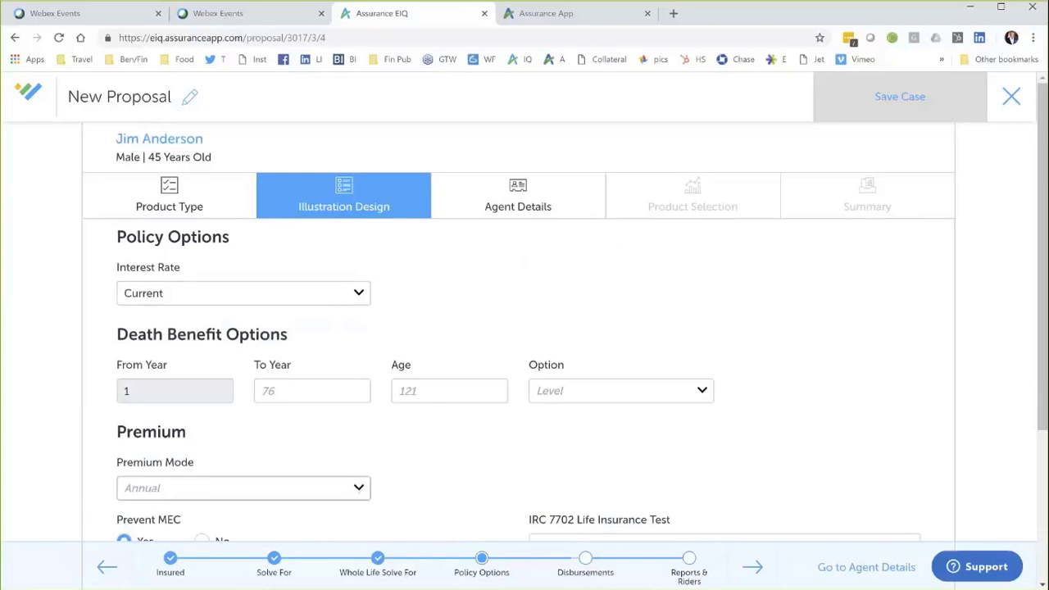
{"action": "left_click", "coordinate": [353, 488]}
{"action": "left_click", "coordinate": [497, 463]}
{"action": "scroll", "coordinate": [660, 450], "scroll_direction": "down", "scroll_amount": 2}
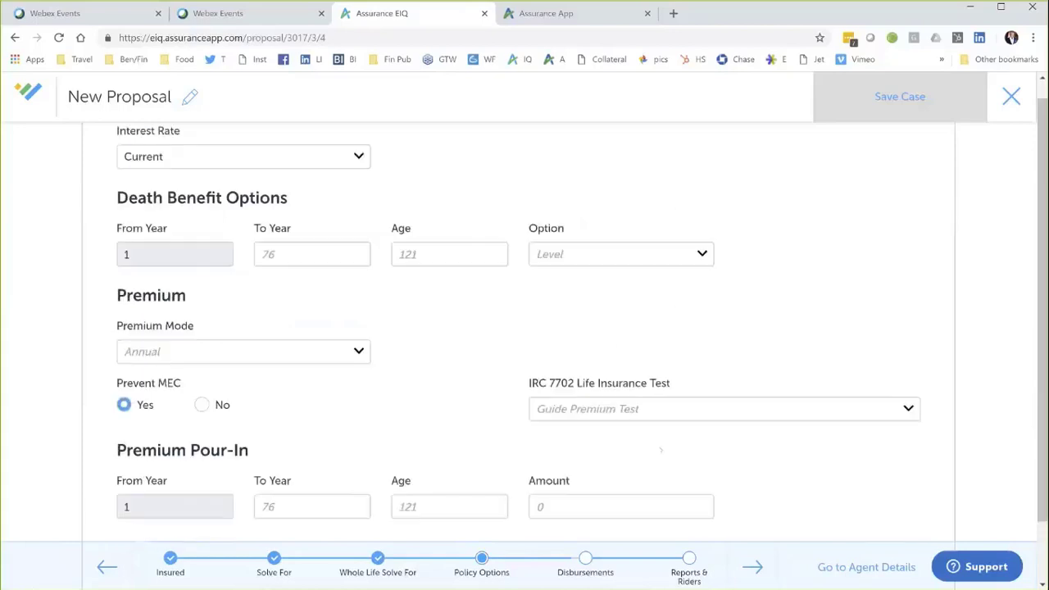
{"action": "left_click", "coordinate": [871, 409]}
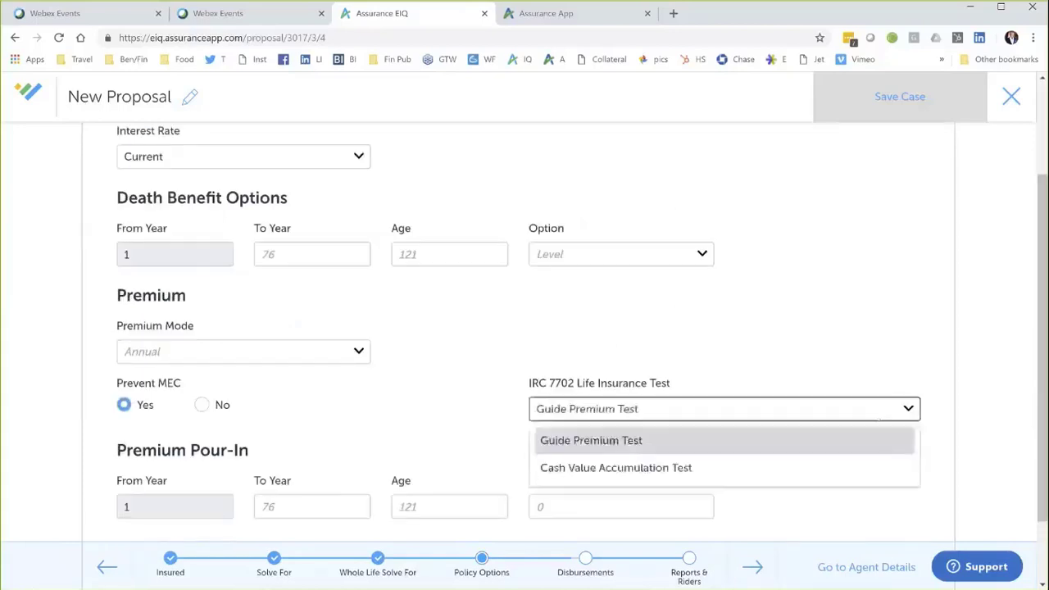
{"action": "left_click", "coordinate": [599, 356]}
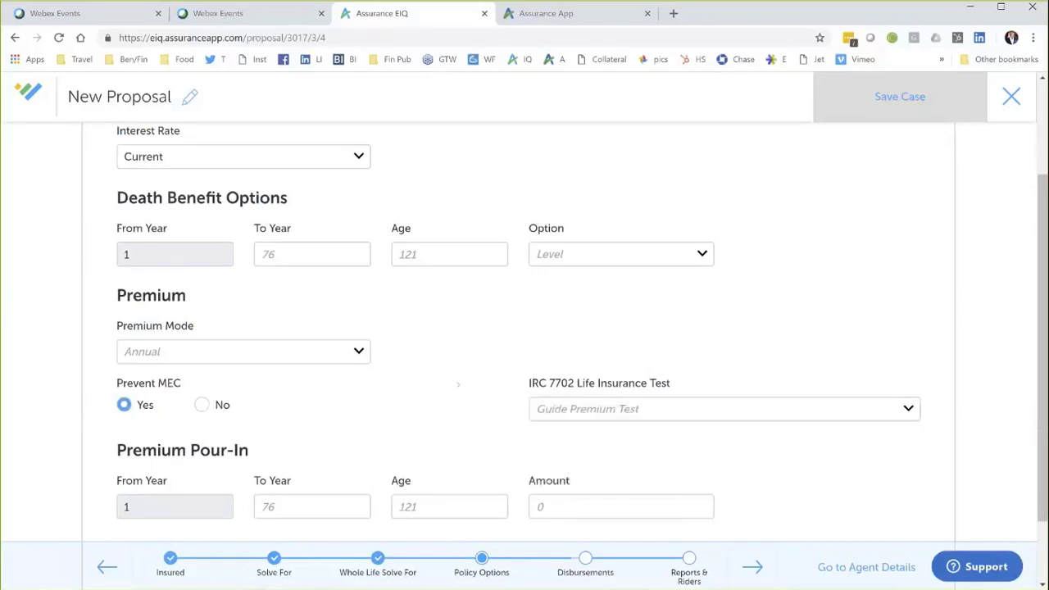
{"action": "scroll", "coordinate": [458, 384], "scroll_direction": "down", "scroll_amount": 1}
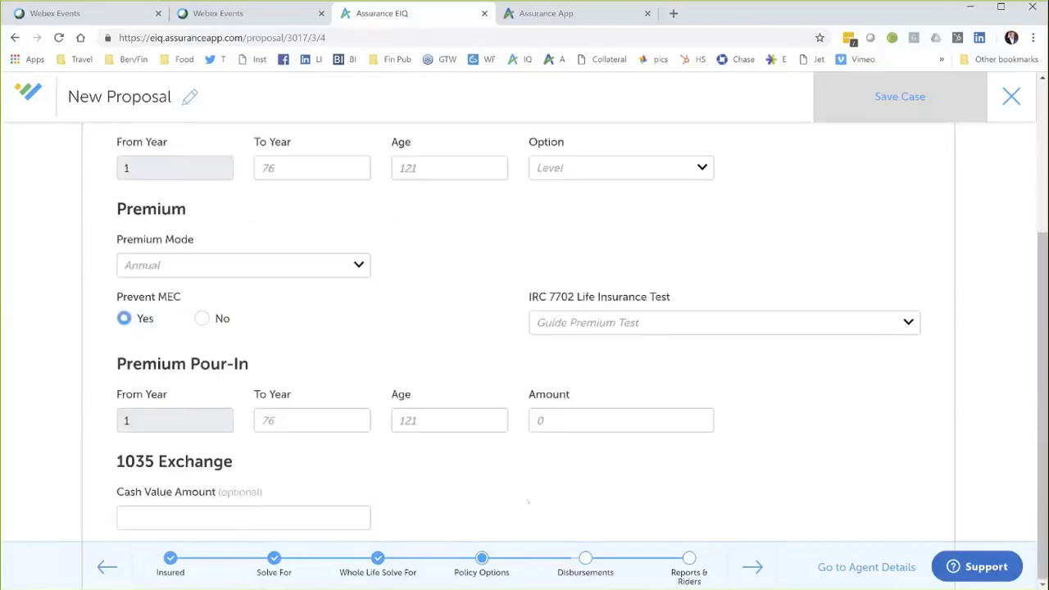
{"action": "left_click", "coordinate": [753, 567]}
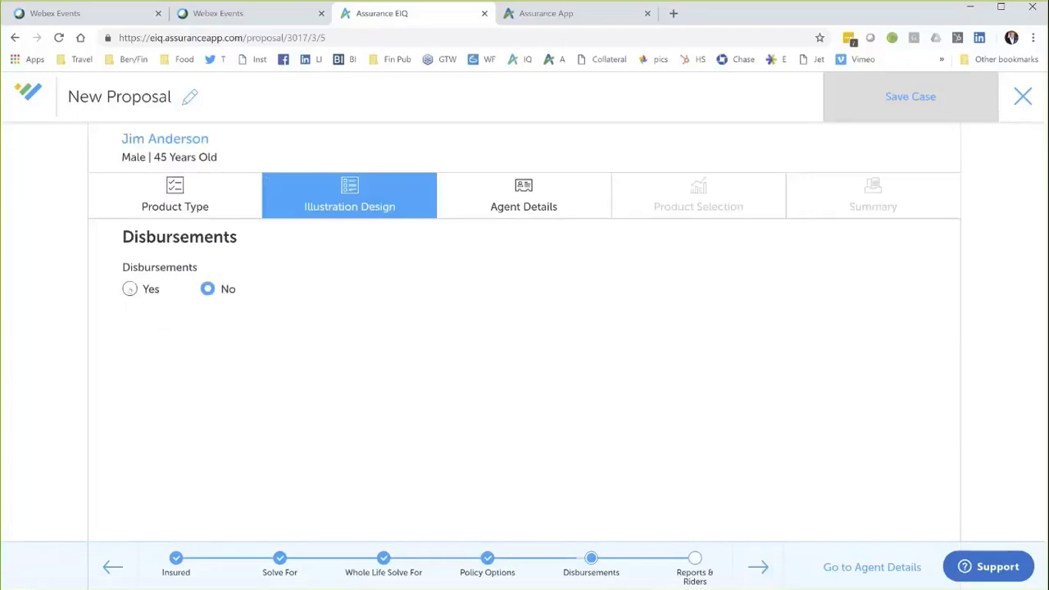
{"action": "left_click", "coordinate": [129, 290]}
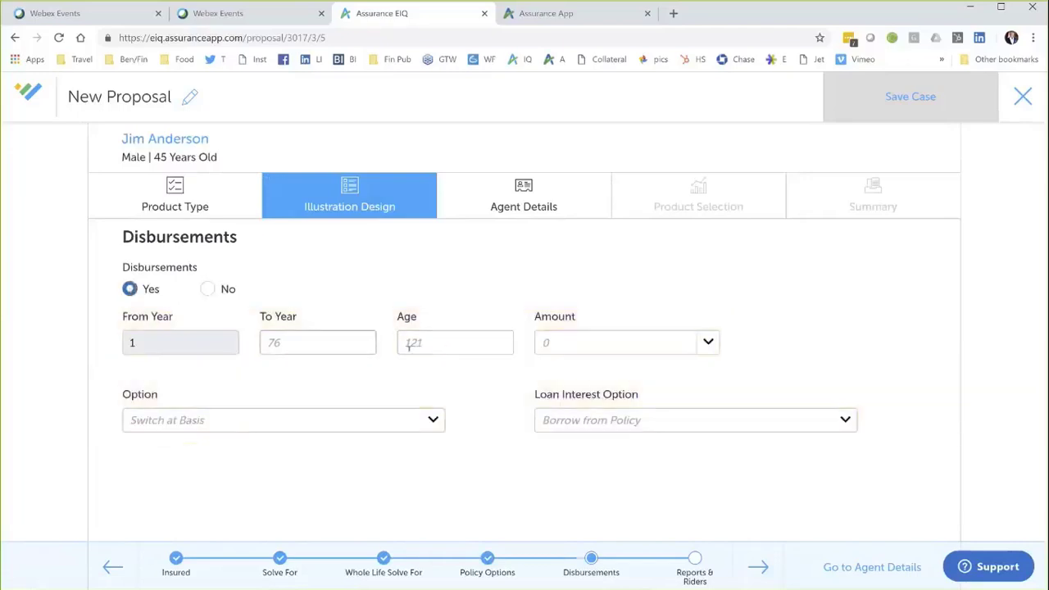
{"action": "left_click", "coordinate": [326, 337]}
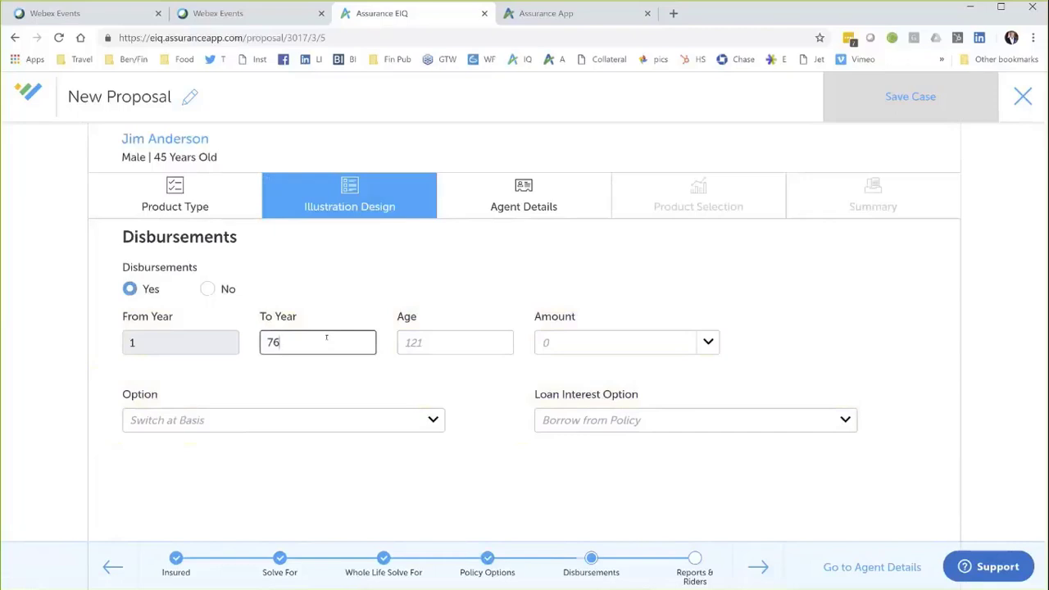
{"action": "key", "text": "BackSpace"}
{"action": "key", "text": "BackSpace"}
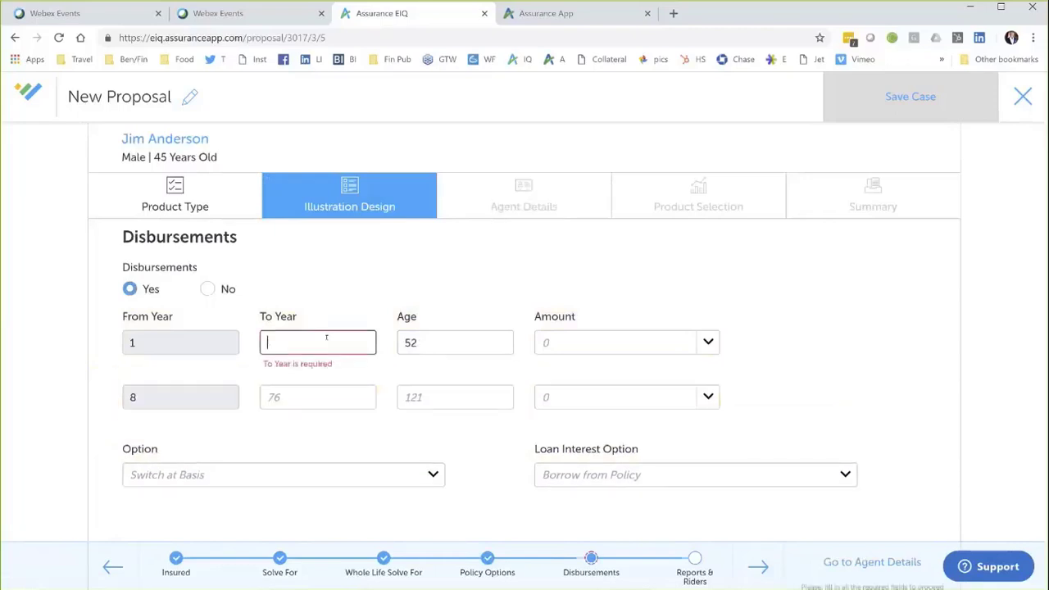
{"action": "type", "text": "64"}
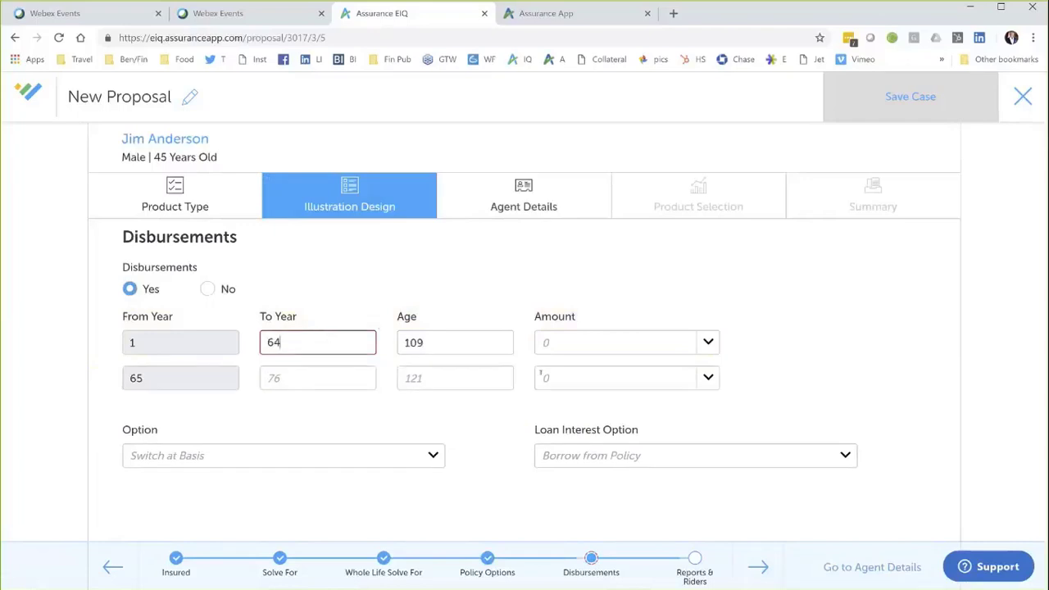
{"action": "left_click", "coordinate": [340, 378]}
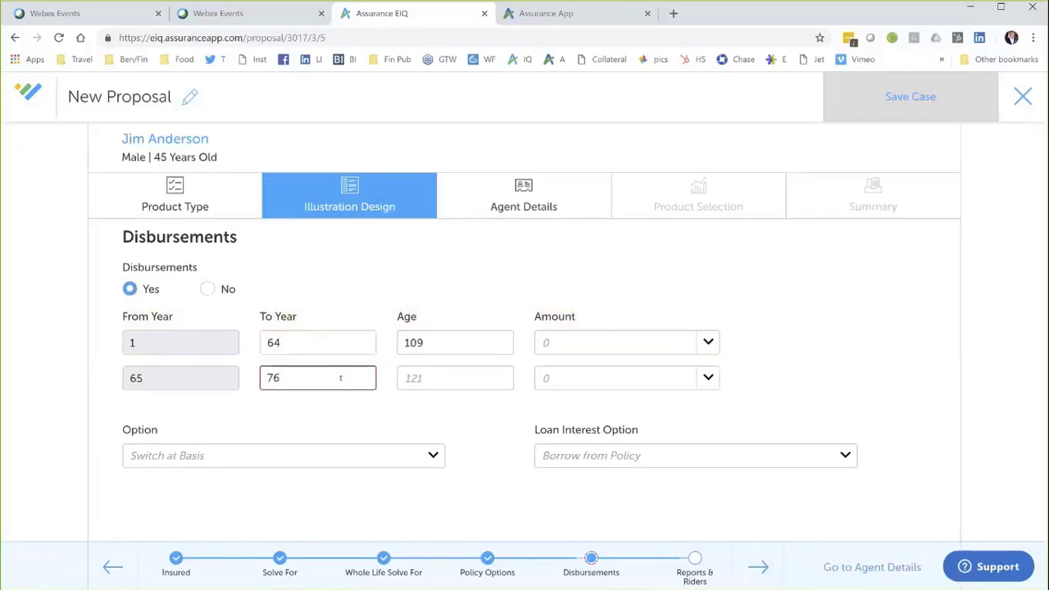
{"action": "key", "text": "BackSpace"}
{"action": "key", "text": "BackSpace"}
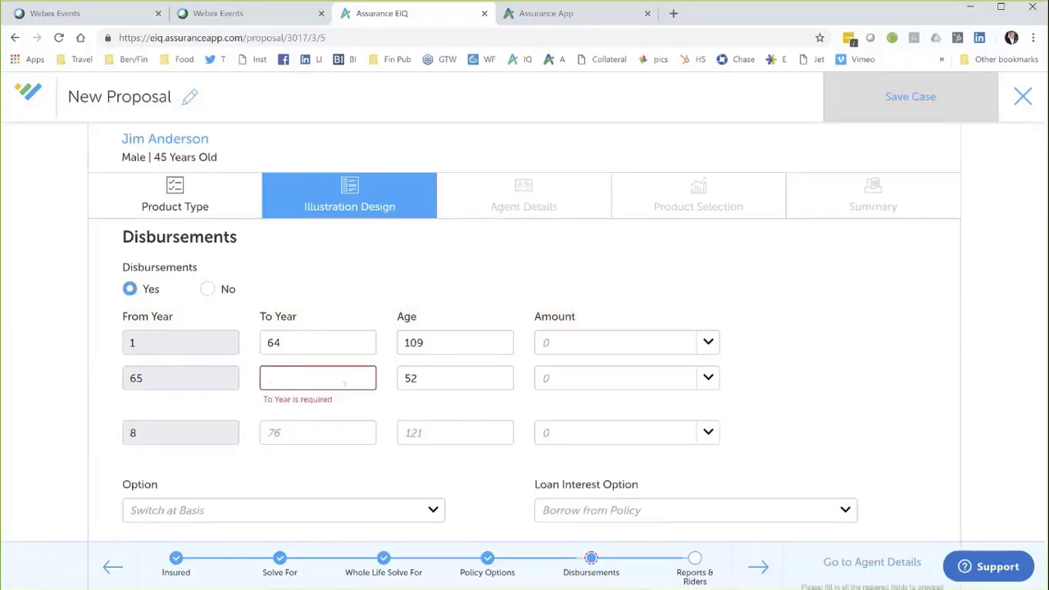
{"action": "type", "text": "85"}
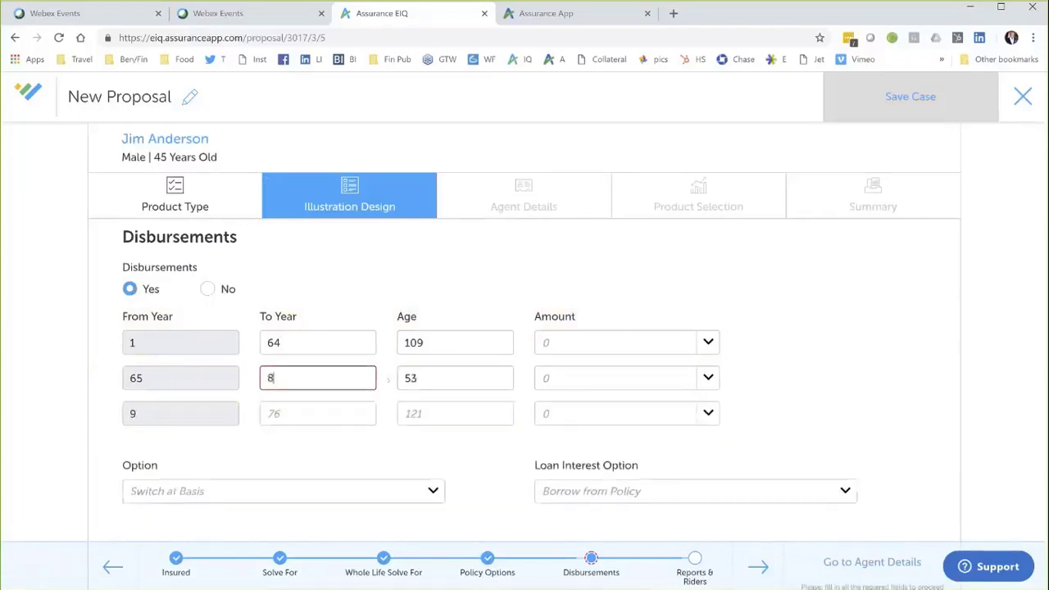
{"action": "left_click", "coordinate": [557, 378]}
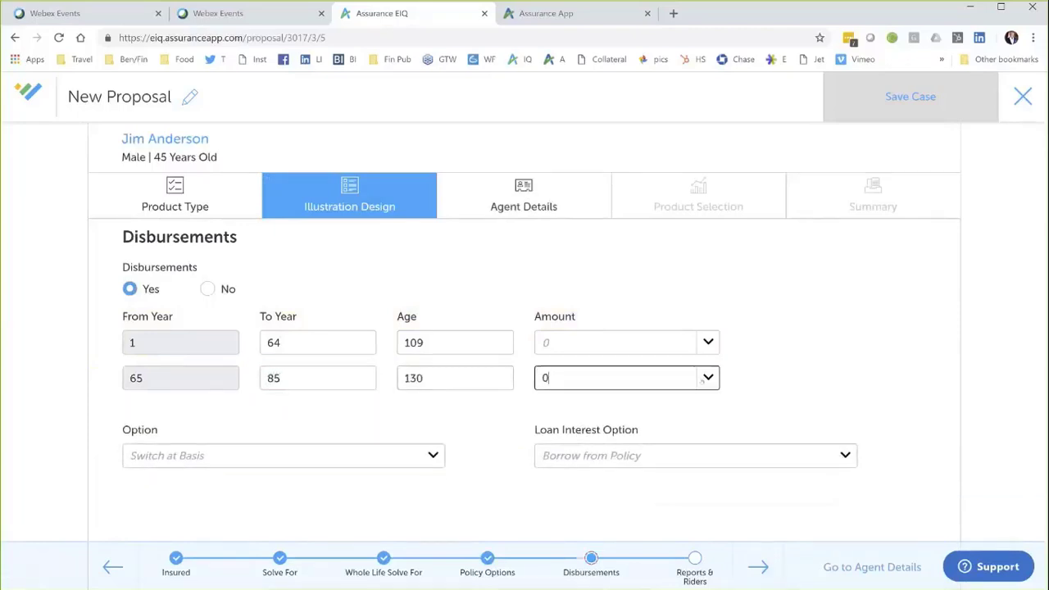
{"action": "left_click", "coordinate": [705, 378]}
{"action": "left_click", "coordinate": [704, 378]}
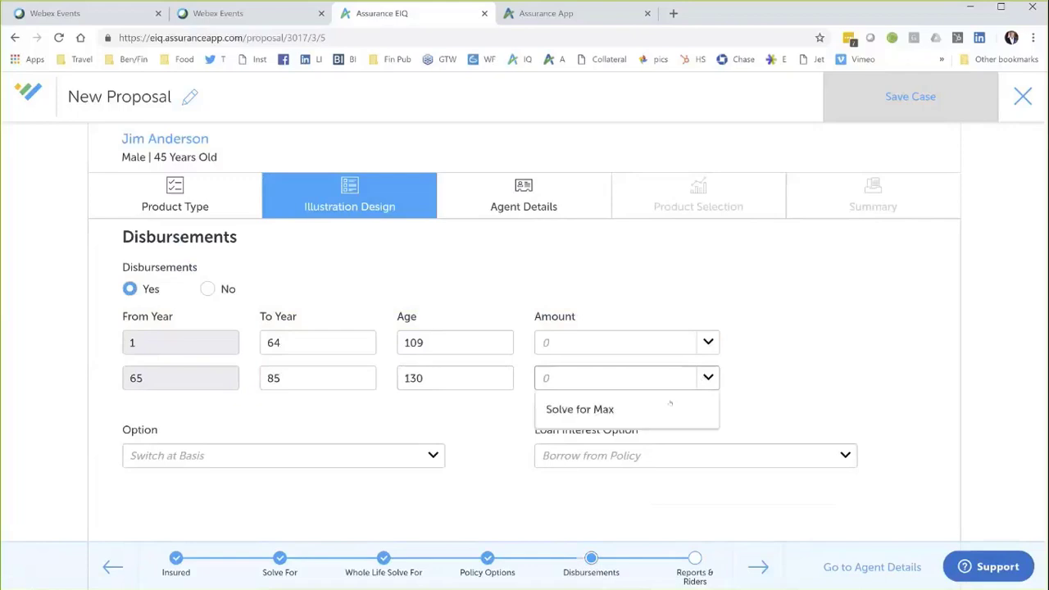
{"action": "left_click", "coordinate": [578, 407]}
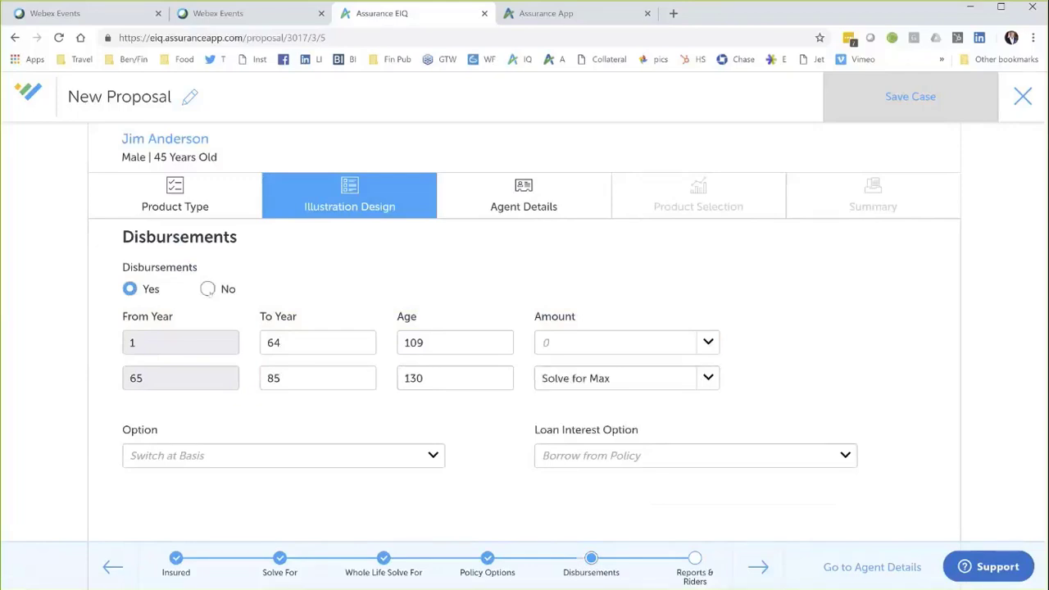
{"action": "left_click", "coordinate": [208, 289]}
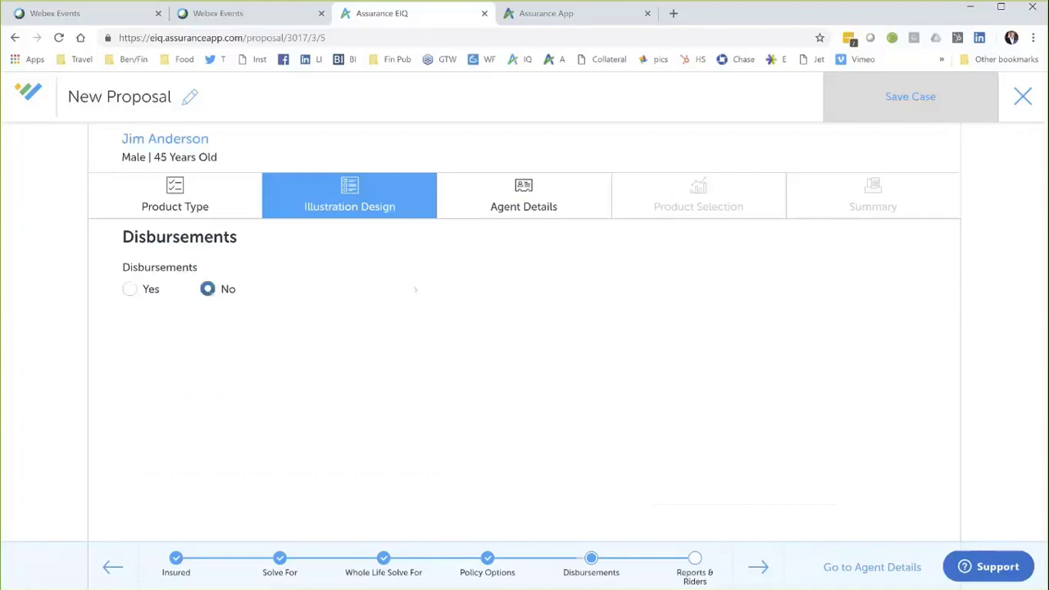
Step: In Reports & Riders, leave the LTC Rider at No and continue to Agent Details
{"action": "left_click", "coordinate": [758, 567]}
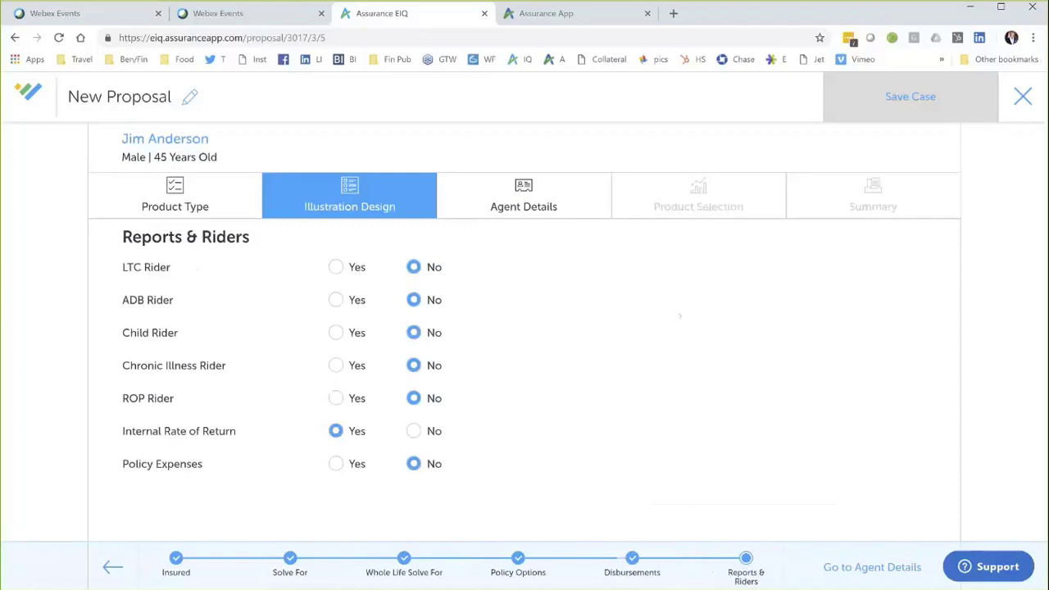
{"action": "left_click", "coordinate": [336, 268]}
{"action": "left_click", "coordinate": [413, 268]}
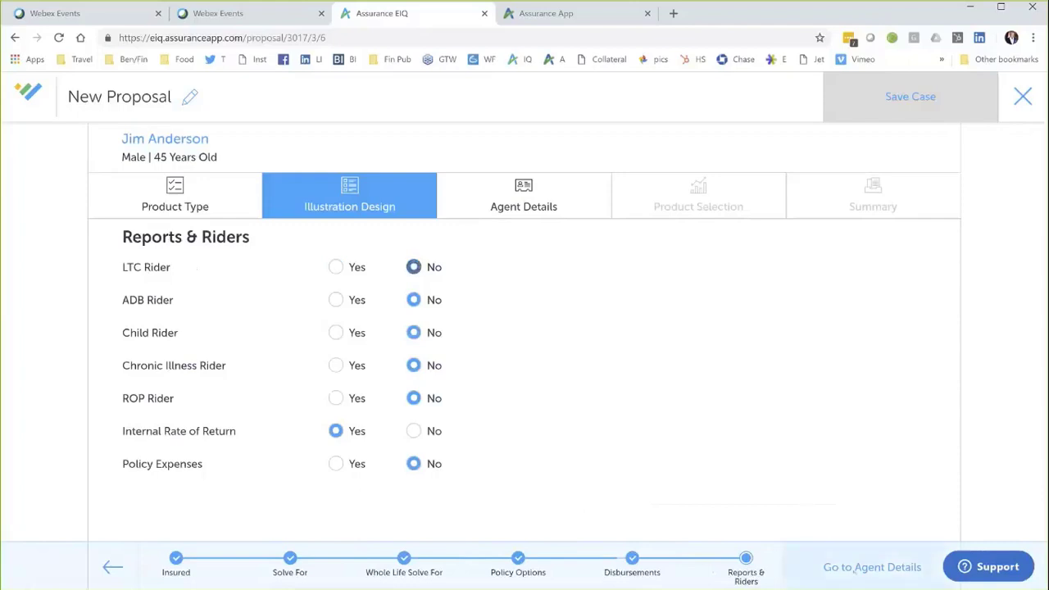
{"action": "left_click", "coordinate": [872, 567]}
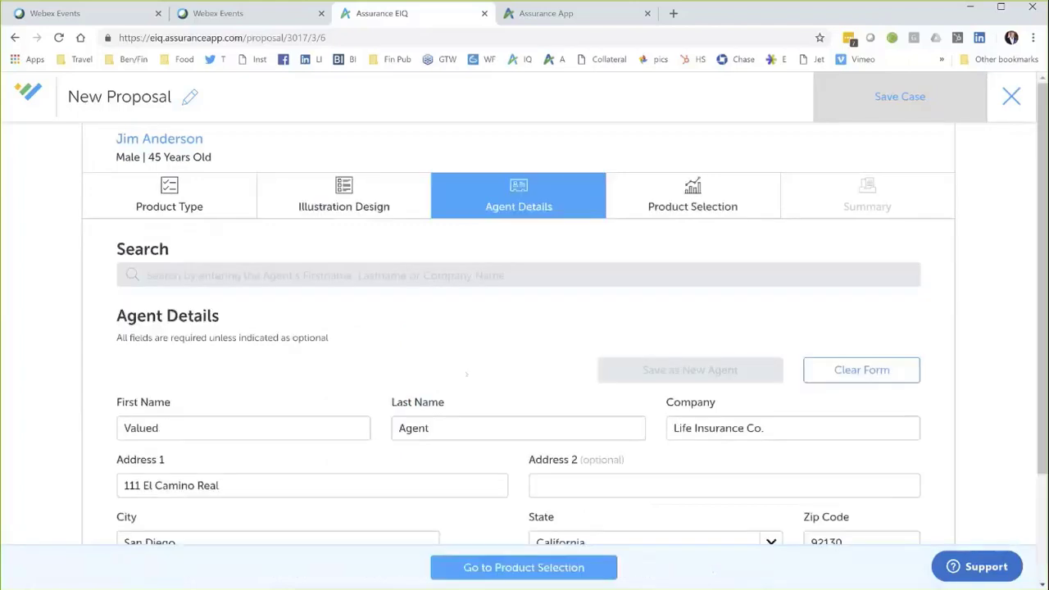
Step: Search agents for 'jo', fill Agent Details from the matching saved agent, and continue to Product Selection
{"action": "left_click", "coordinate": [432, 277]}
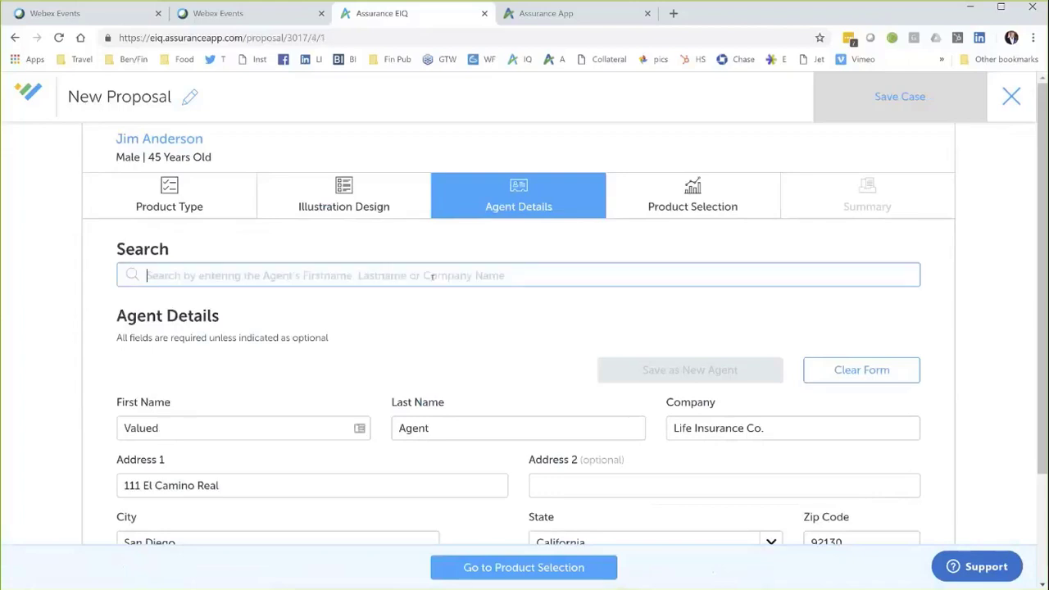
{"action": "type", "text": "jo"}
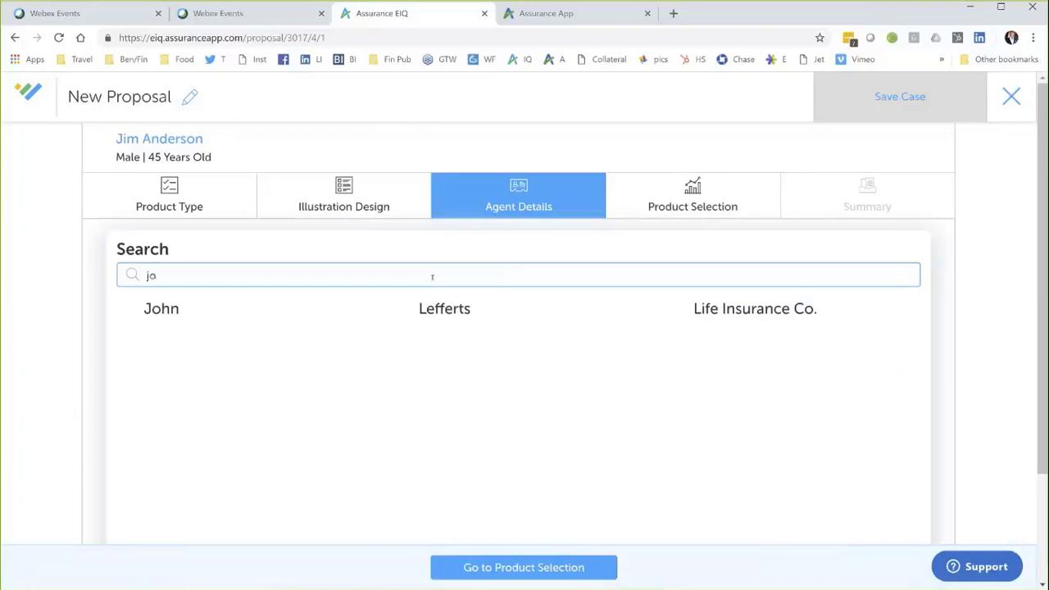
{"action": "left_click", "coordinate": [483, 310]}
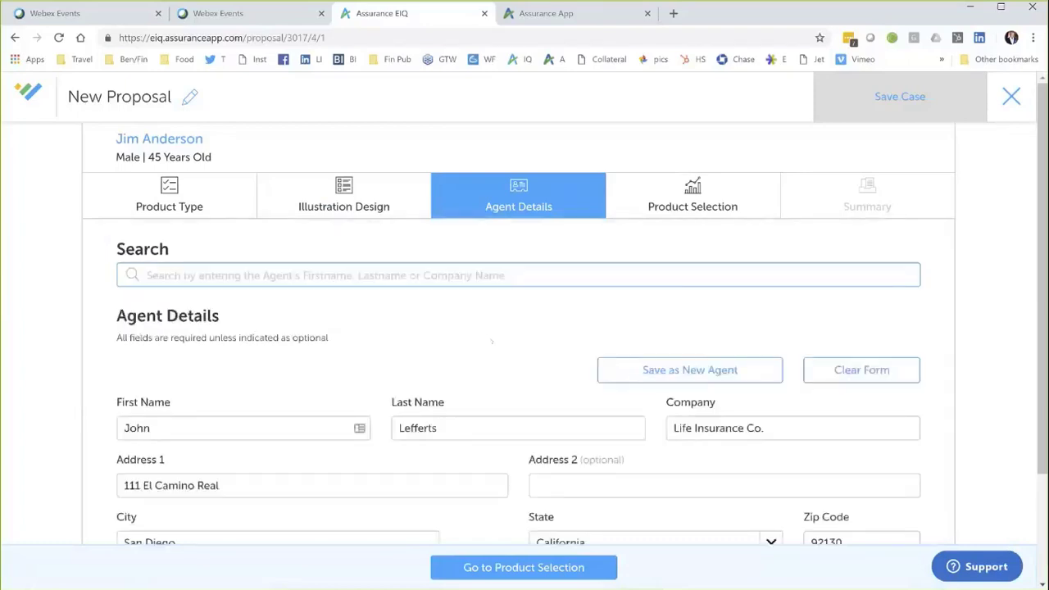
{"action": "scroll", "coordinate": [492, 342], "scroll_direction": "down", "scroll_amount": 2}
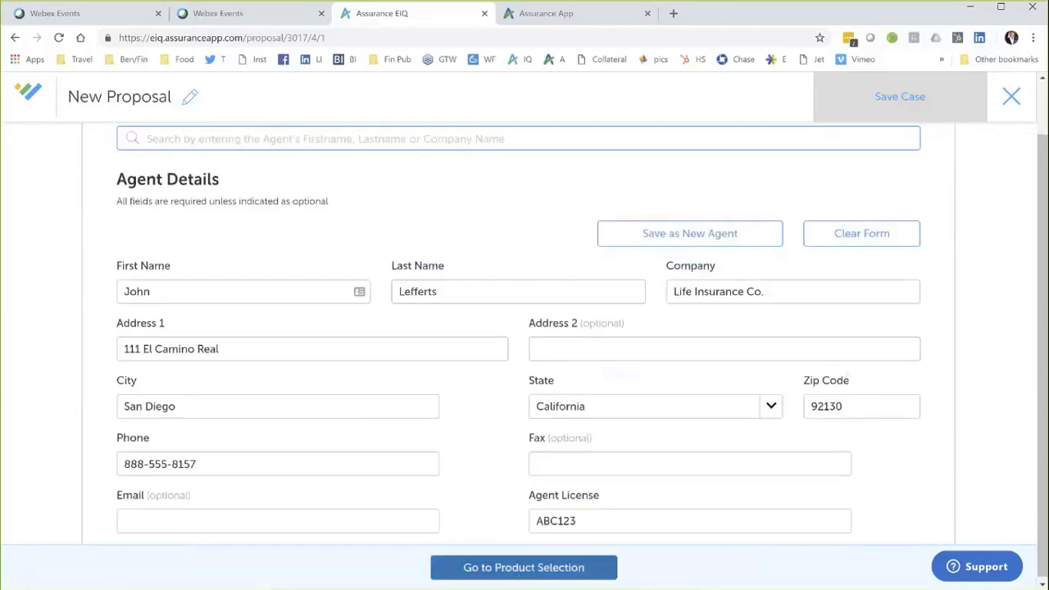
{"action": "left_click", "coordinate": [524, 567]}
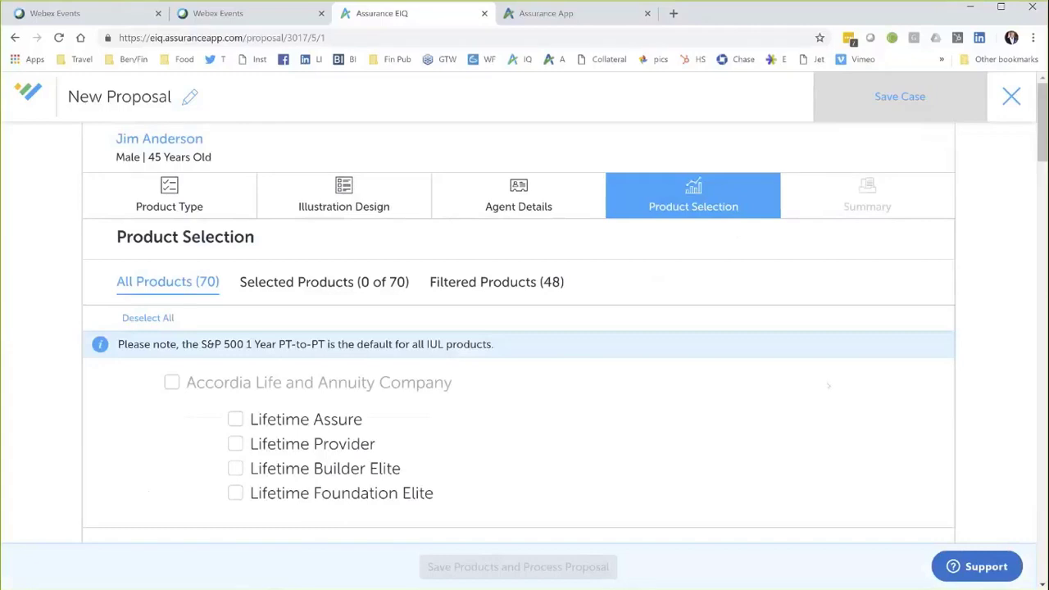
Step: Find AG - American General in the 70-product list and check Max Accumulator+ IUL
{"action": "scroll", "coordinate": [529, 377], "scroll_direction": "down", "scroll_amount": 1}
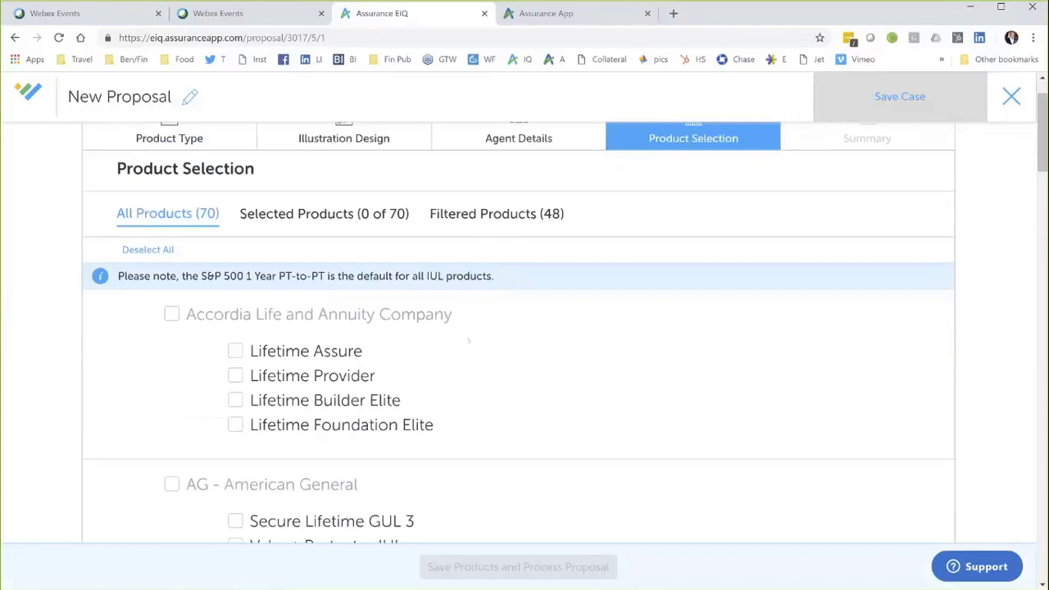
{"action": "scroll", "coordinate": [413, 382], "scroll_direction": "down", "scroll_amount": 1}
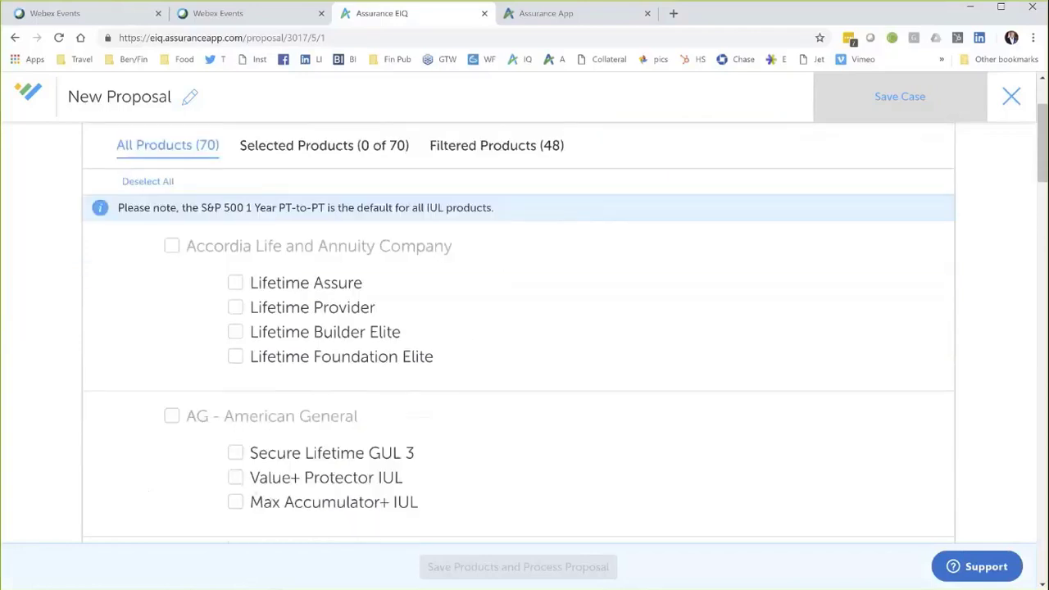
{"action": "left_click", "coordinate": [235, 501]}
{"action": "scroll", "coordinate": [385, 456], "scroll_direction": "down", "scroll_amount": 6}
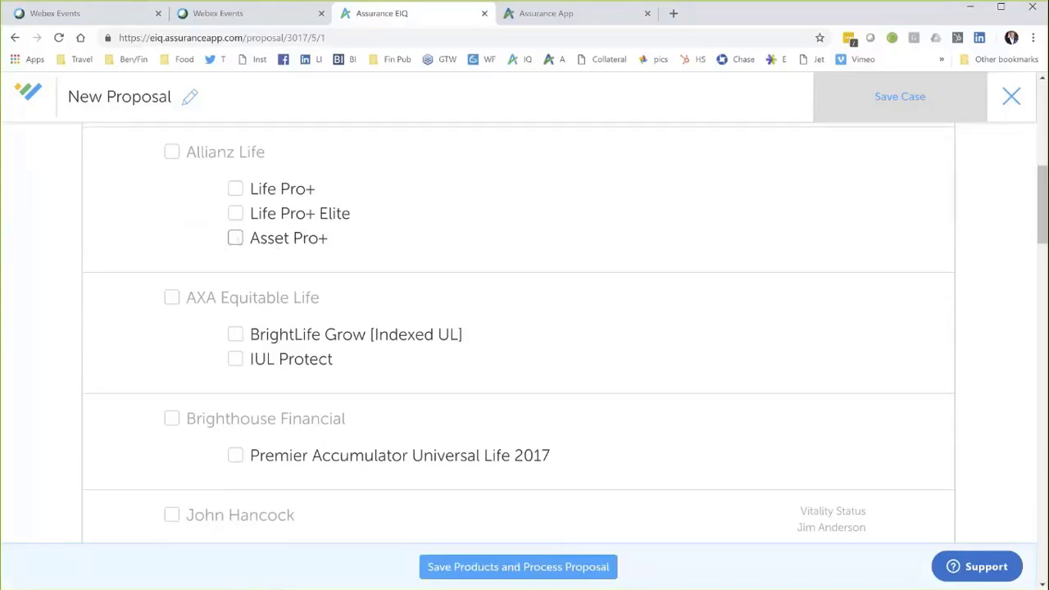
{"action": "scroll", "coordinate": [423, 304], "scroll_direction": "down", "scroll_amount": 3}
Step: Check John Hancock's Accumulation IUL 18 and save it with Vitality set to No
{"action": "left_click", "coordinate": [236, 404]}
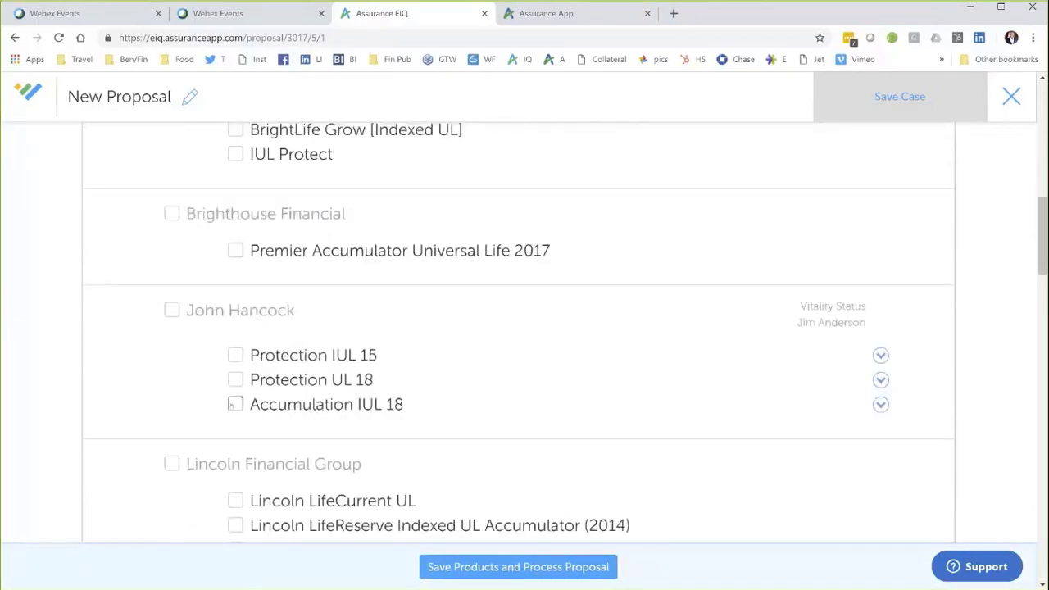
{"action": "scroll", "coordinate": [565, 366], "scroll_direction": "down", "scroll_amount": 1}
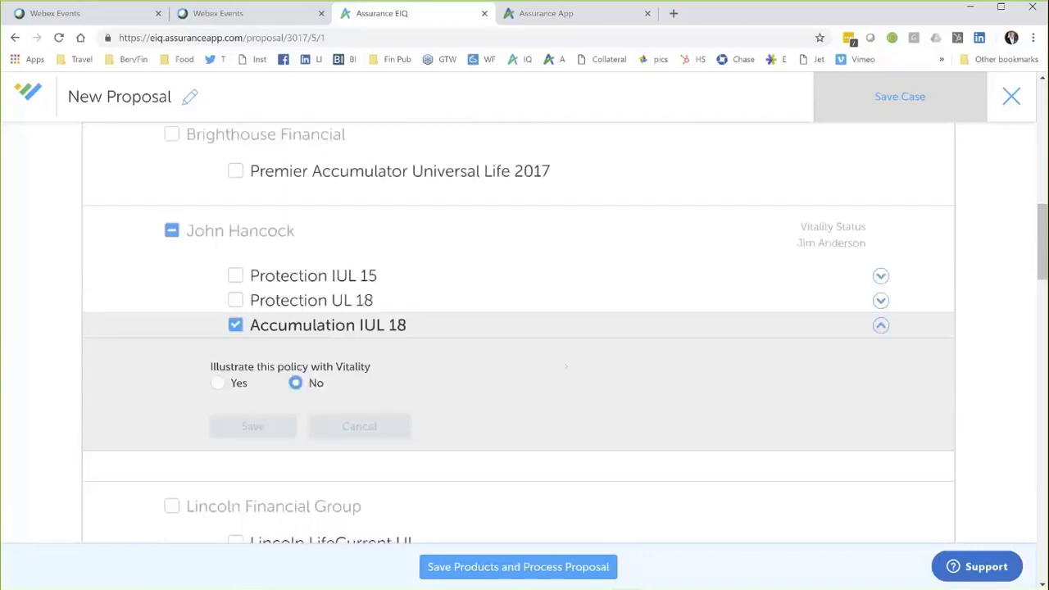
{"action": "scroll", "coordinate": [566, 367], "scroll_direction": "up", "scroll_amount": 1}
{"action": "scroll", "coordinate": [541, 370], "scroll_direction": "down", "scroll_amount": 1}
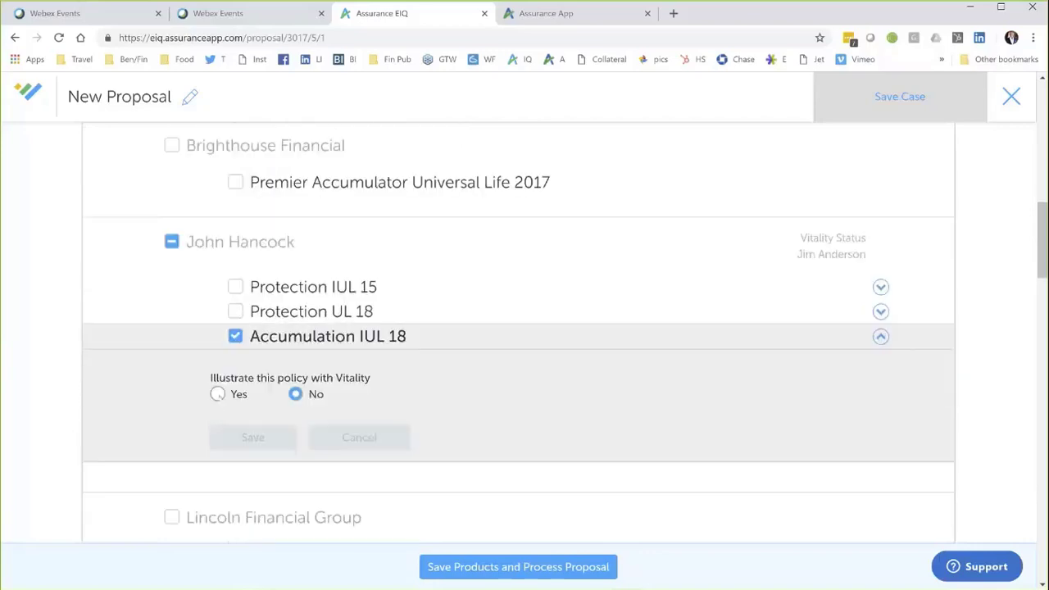
{"action": "left_click", "coordinate": [217, 394]}
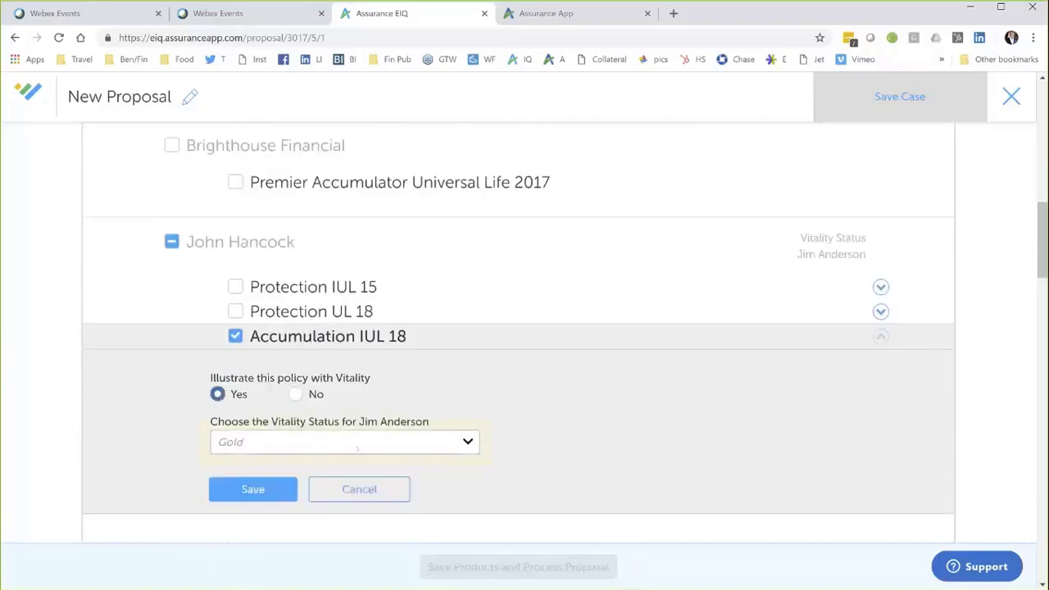
{"action": "left_click", "coordinate": [361, 445]}
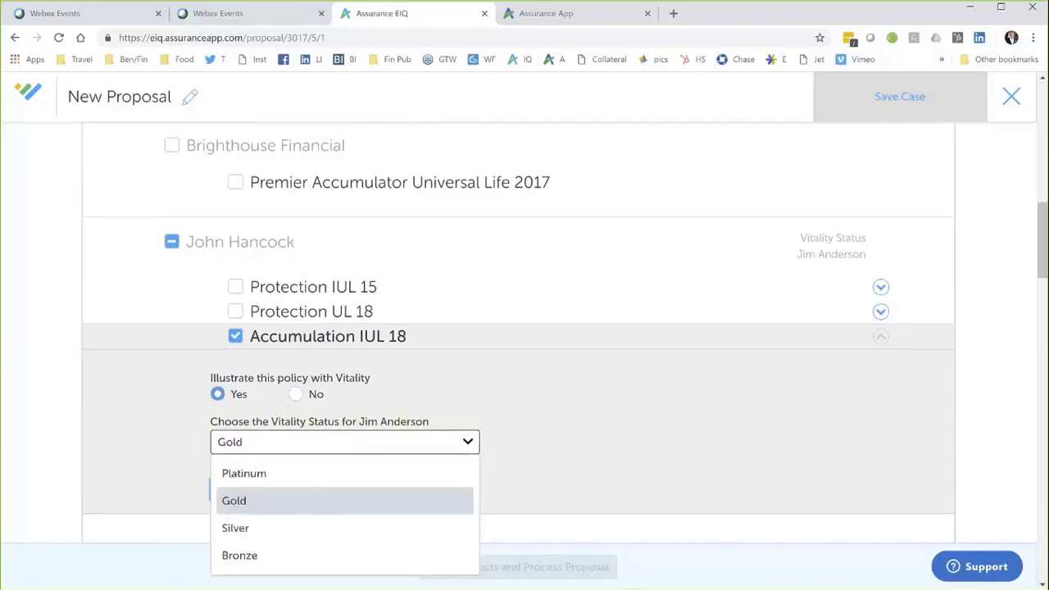
{"action": "left_click", "coordinate": [295, 394]}
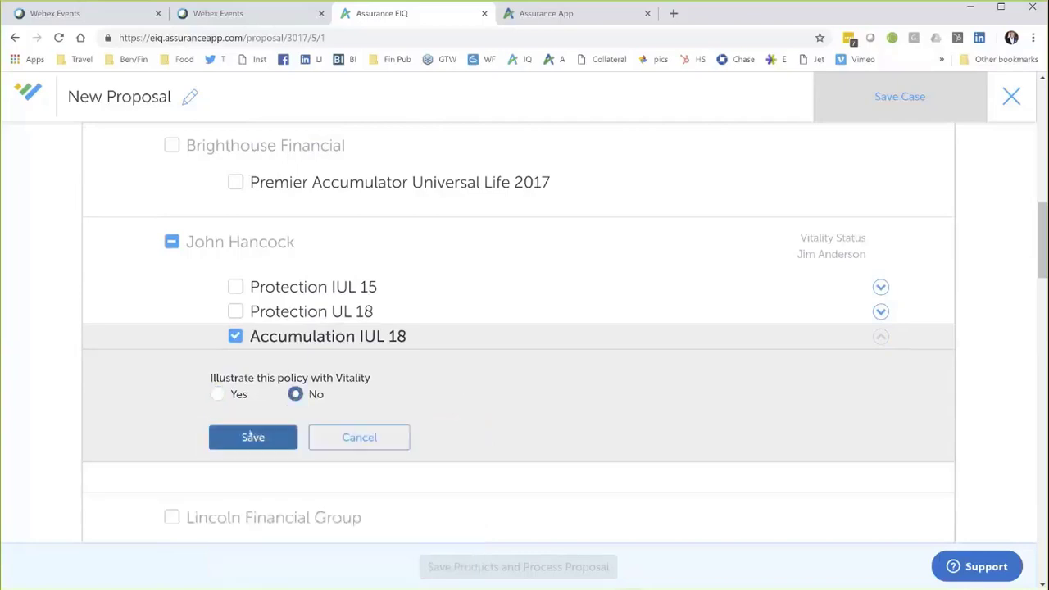
{"action": "left_click", "coordinate": [393, 435]}
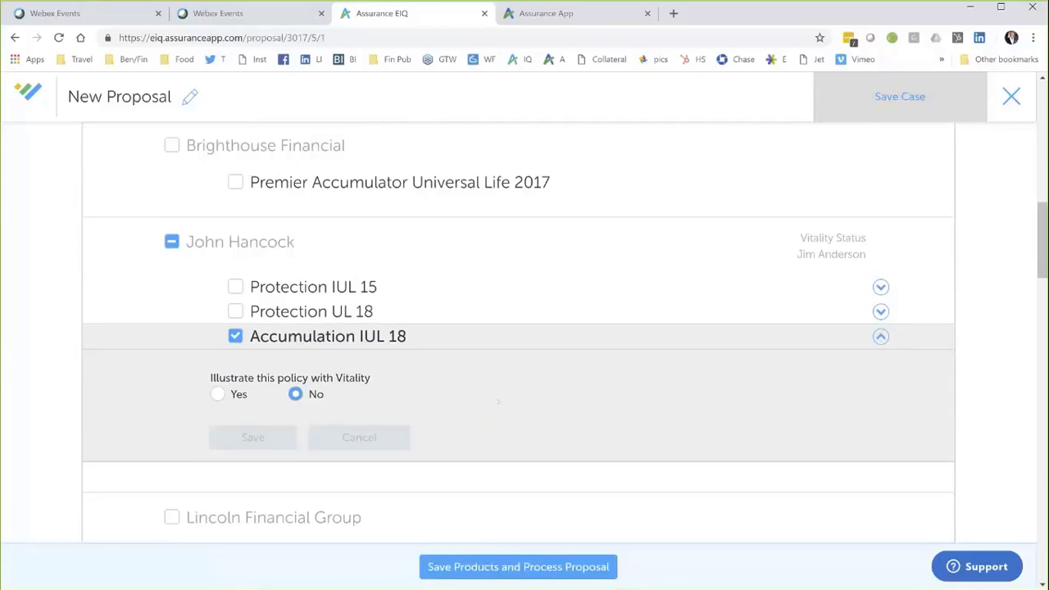
{"action": "scroll", "coordinate": [498, 401], "scroll_direction": "down", "scroll_amount": 3}
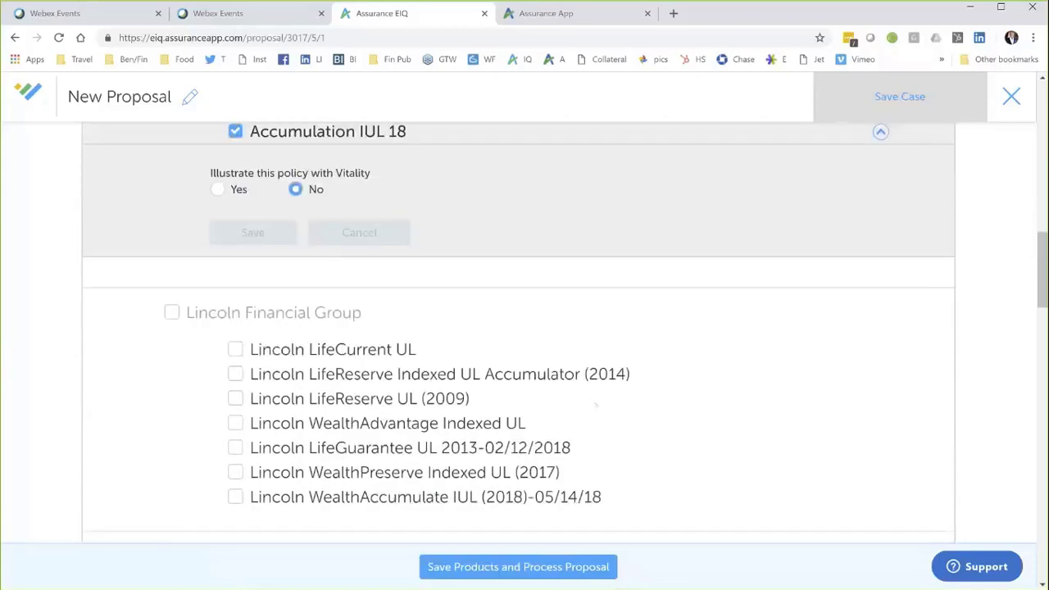
{"action": "scroll", "coordinate": [596, 405], "scroll_direction": "down", "scroll_amount": 2}
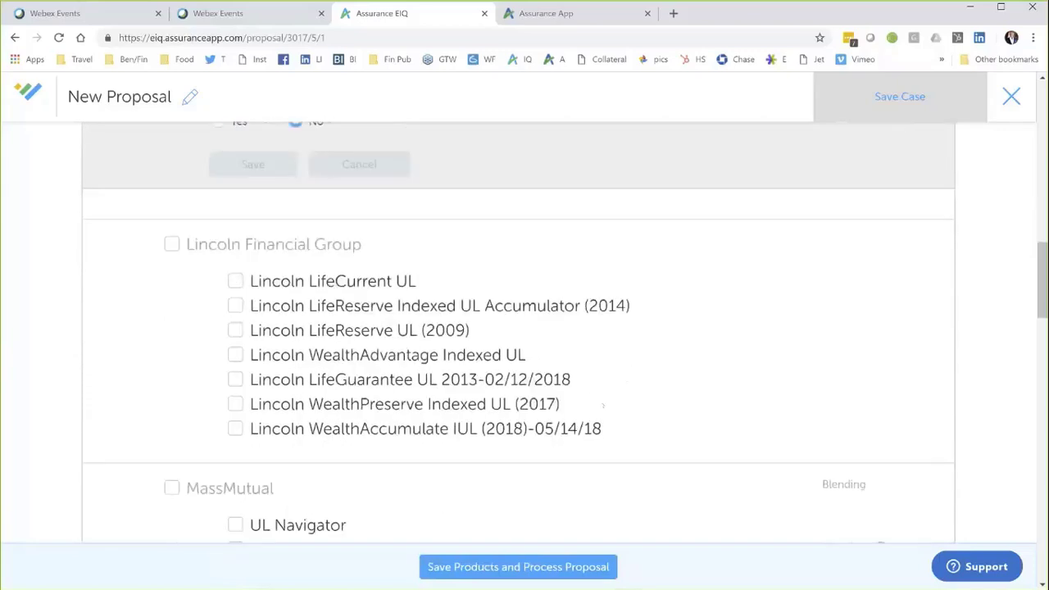
{"action": "scroll", "coordinate": [602, 405], "scroll_direction": "down", "scroll_amount": 1}
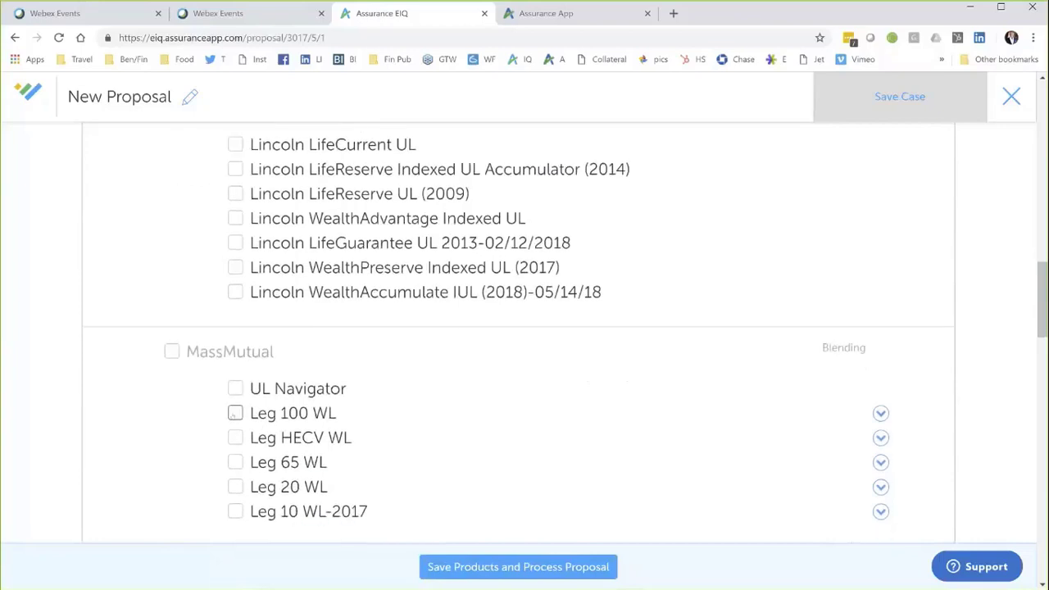
Step: Add MassMutual's Leg 100 WL with the Current dividend rate, then scroll down to Voya
{"action": "left_click", "coordinate": [235, 413]}
{"action": "scroll", "coordinate": [391, 410], "scroll_direction": "down", "scroll_amount": 1}
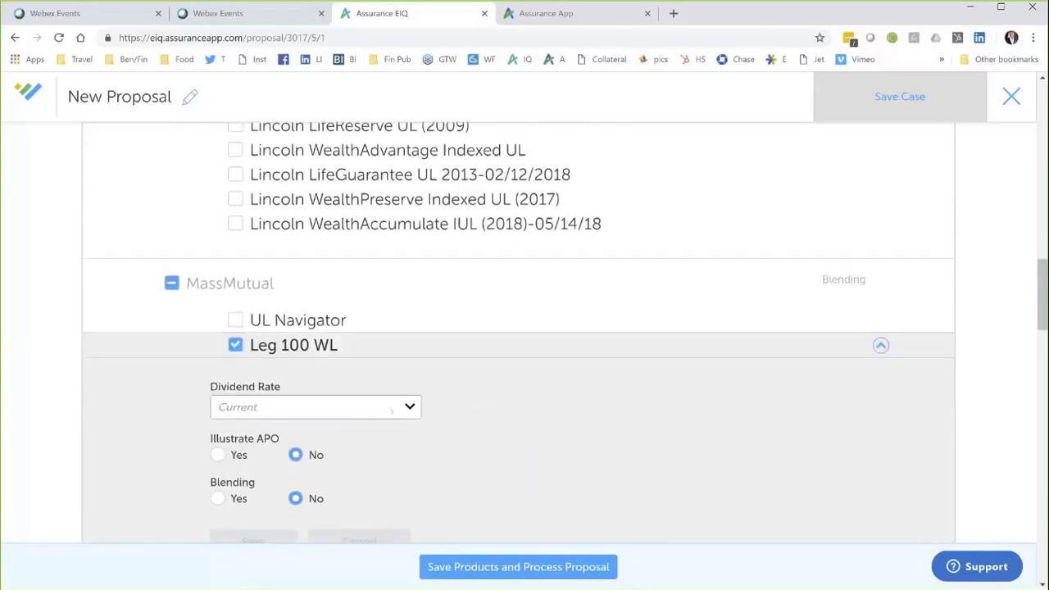
{"action": "left_click", "coordinate": [410, 405]}
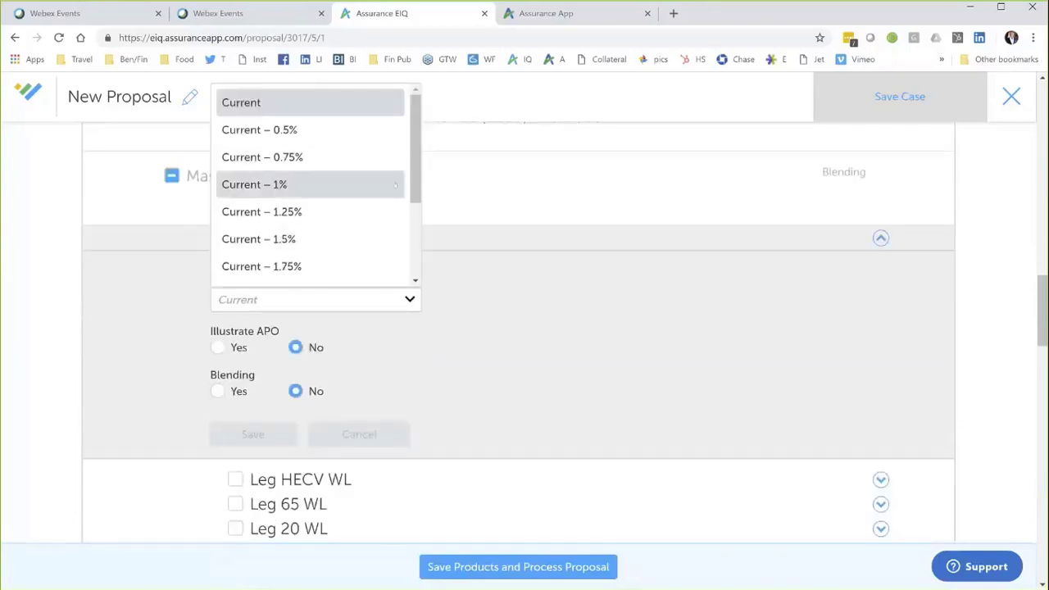
{"action": "left_click", "coordinate": [532, 320]}
{"action": "scroll", "coordinate": [541, 369], "scroll_direction": "down", "scroll_amount": 2}
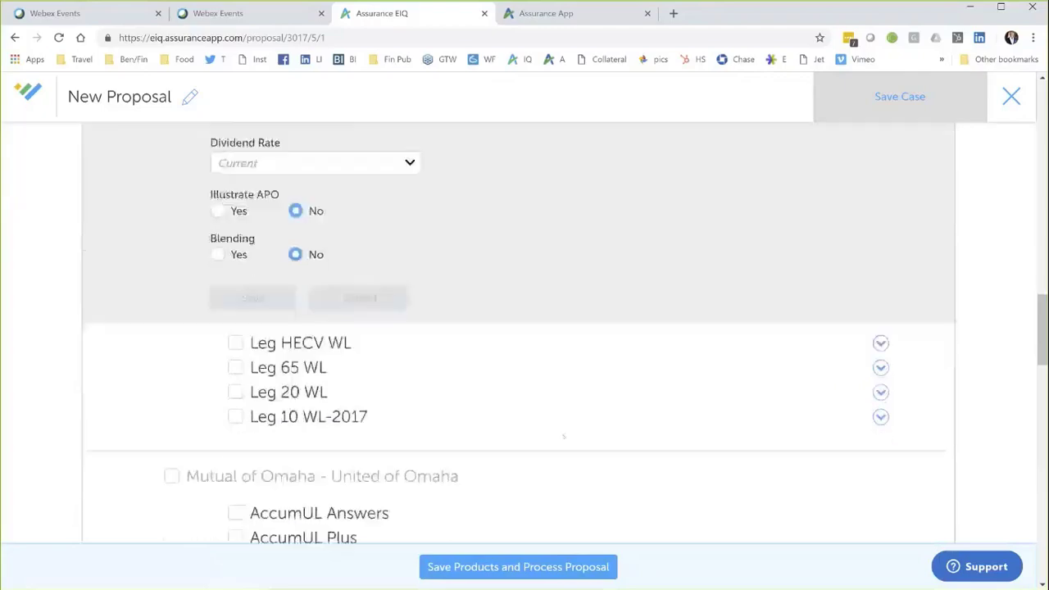
{"action": "scroll", "coordinate": [560, 424], "scroll_direction": "down", "scroll_amount": 1}
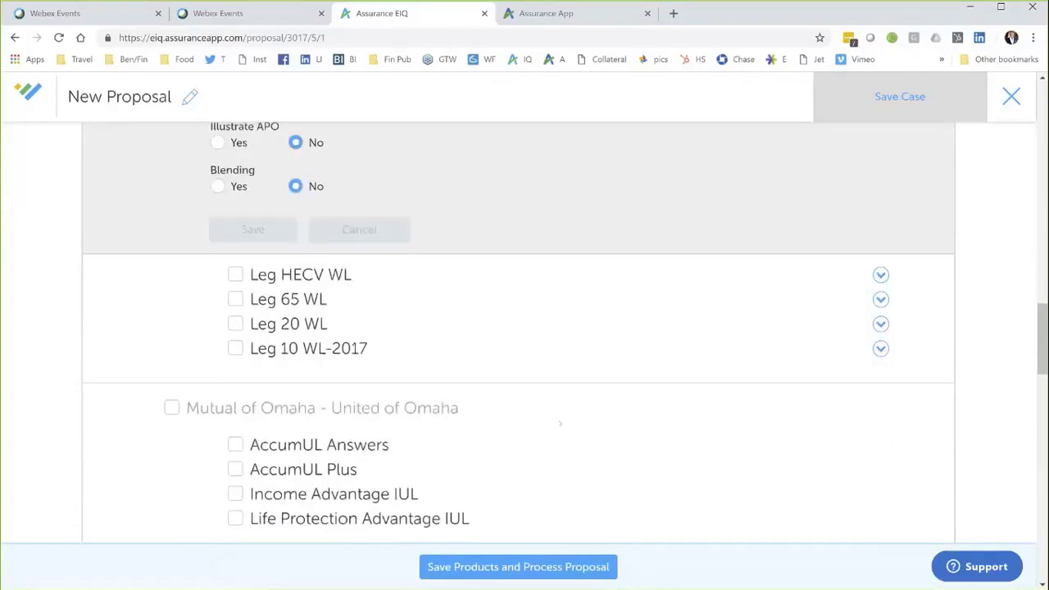
{"action": "scroll", "coordinate": [560, 424], "scroll_direction": "down", "scroll_amount": 3}
{"action": "scroll", "coordinate": [558, 424], "scroll_direction": "down", "scroll_amount": 10}
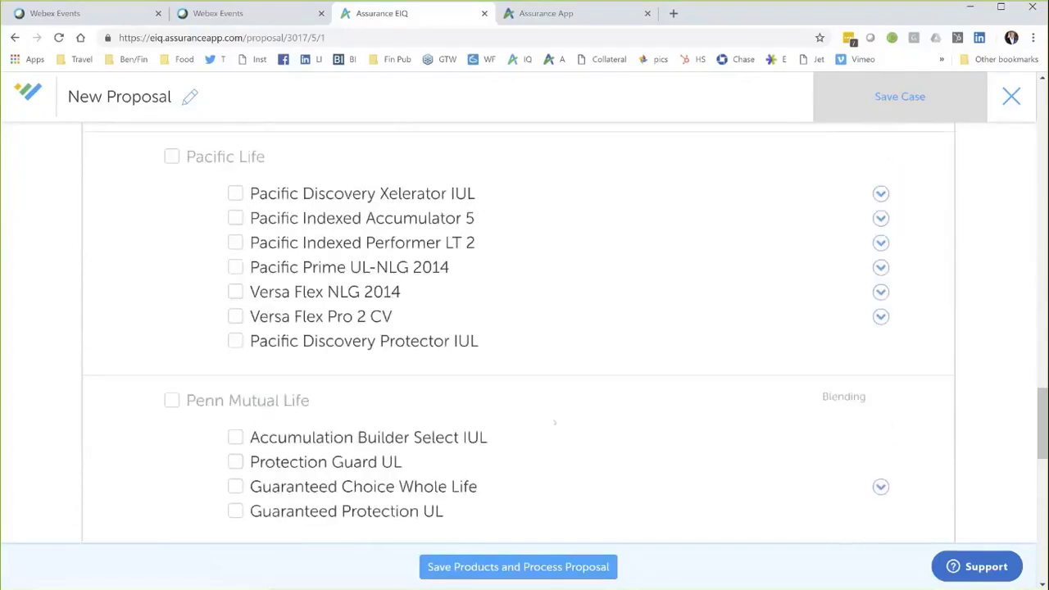
{"action": "scroll", "coordinate": [555, 423], "scroll_direction": "down", "scroll_amount": 7}
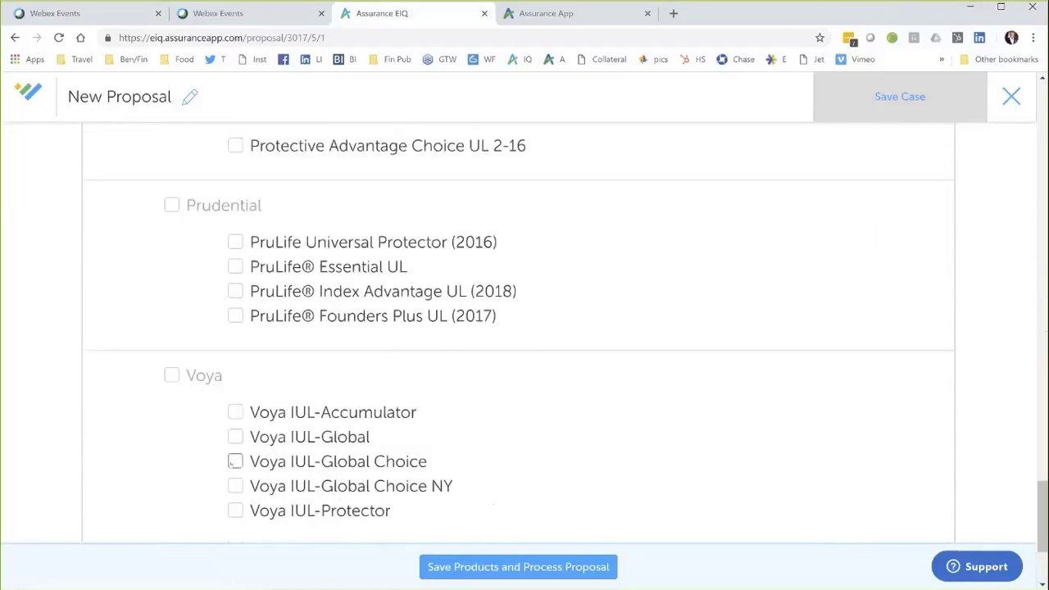
Step: Add Voya IUL-Global Choice and Zurich Value Index UL, then save products and process the proposal
{"action": "left_click", "coordinate": [234, 464]}
{"action": "scroll", "coordinate": [400, 452], "scroll_direction": "down", "scroll_amount": 1}
{"action": "scroll", "coordinate": [399, 452], "scroll_direction": "down", "scroll_amount": 1}
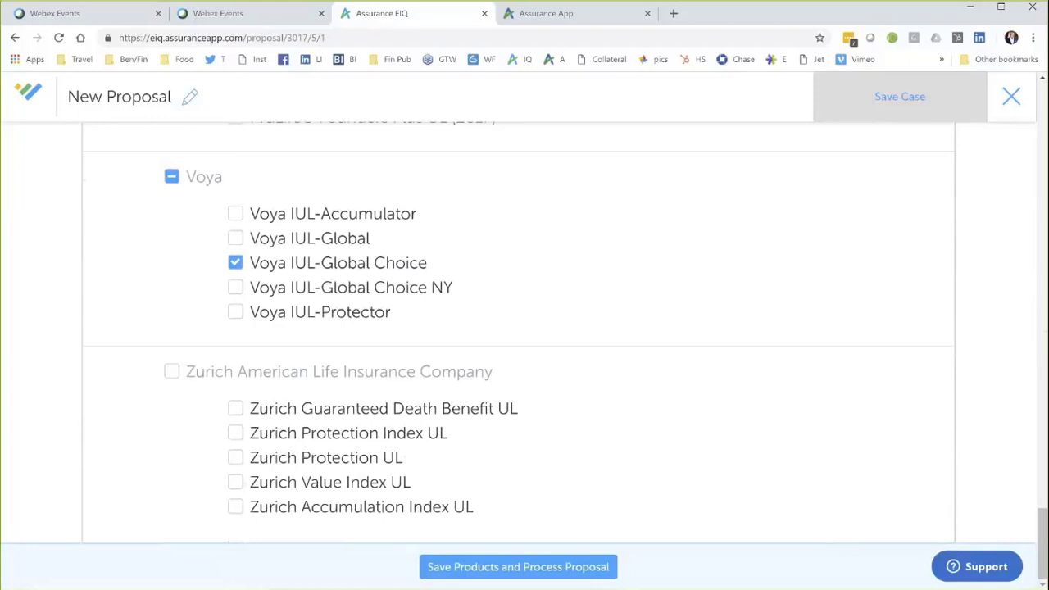
{"action": "left_click", "coordinate": [235, 483]}
{"action": "left_click", "coordinate": [518, 566]}
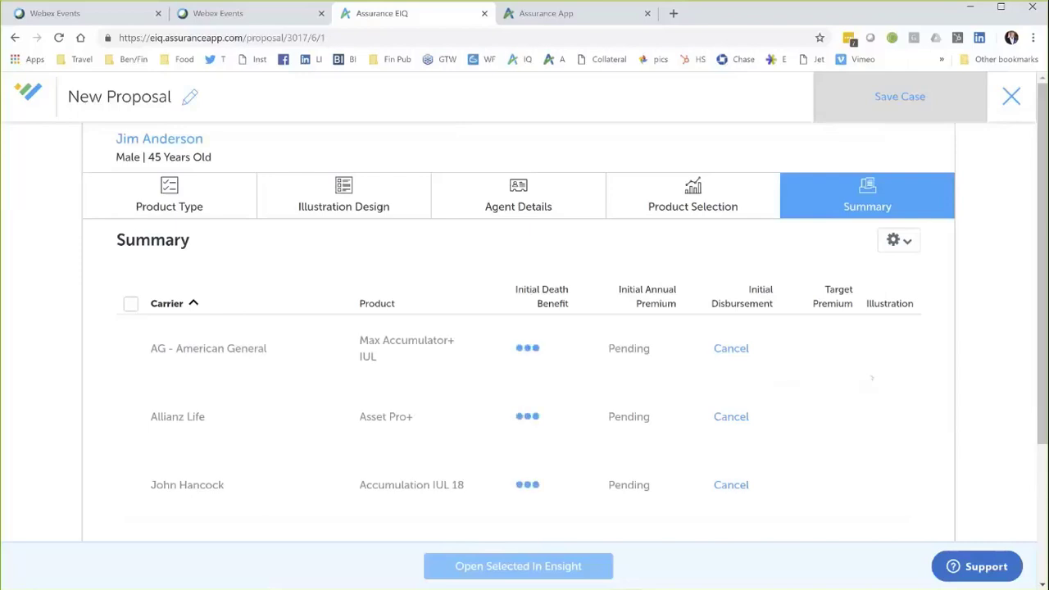
Step: Scroll the Summary table while all six carrier illustrations finish loading, then return to the top
{"action": "scroll", "coordinate": [871, 374], "scroll_direction": "down", "scroll_amount": 2}
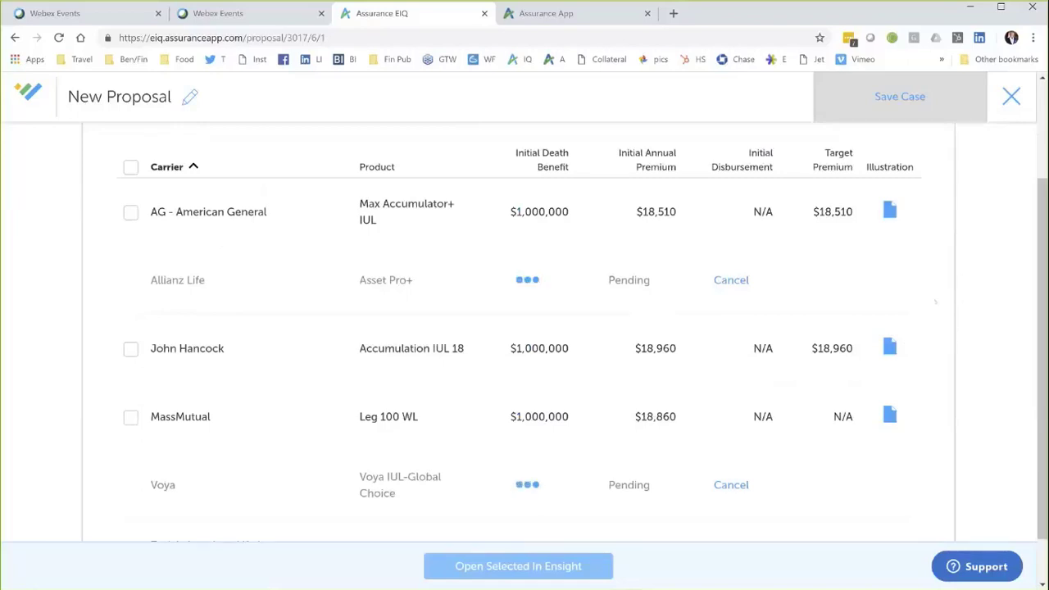
{"action": "scroll", "coordinate": [833, 319], "scroll_direction": "down", "scroll_amount": 1}
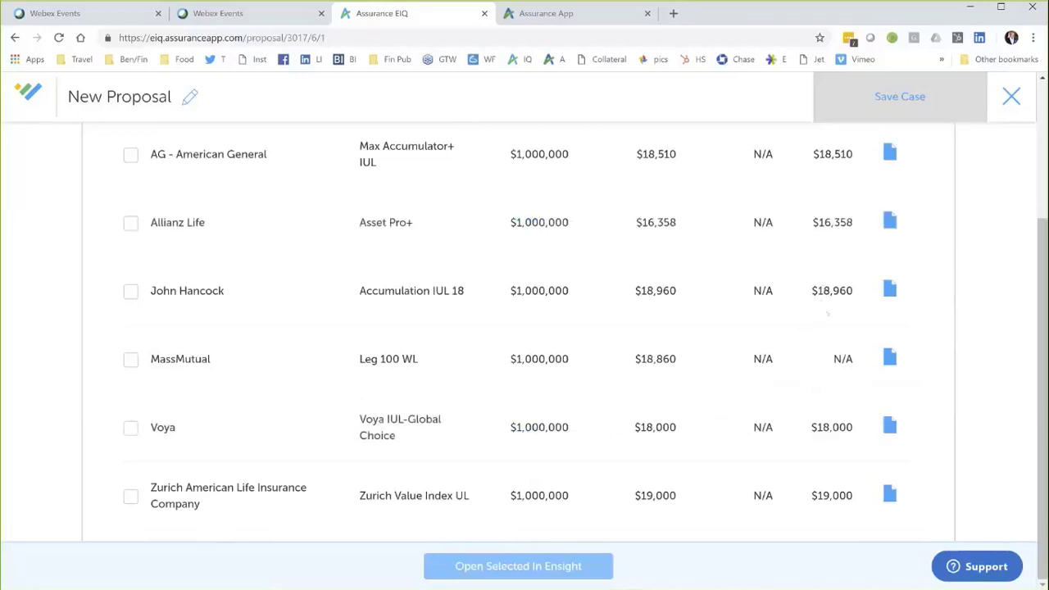
{"action": "scroll", "coordinate": [822, 304], "scroll_direction": "up", "scroll_amount": 2}
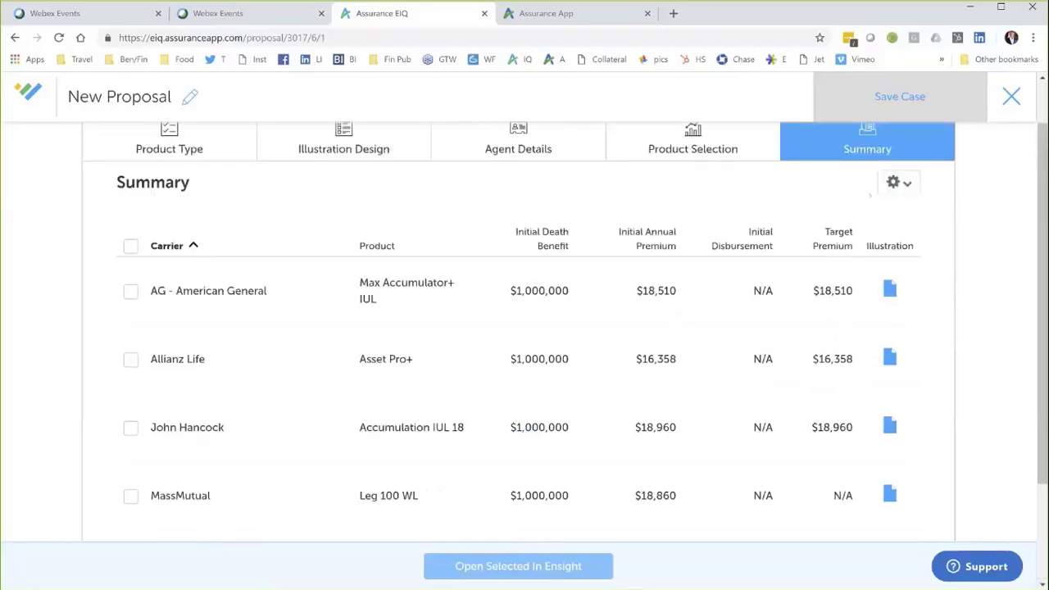
Step: Add Illustrated Rate, Cash Value Year 10 and Cash Value Year 20 columns to the Summary table
{"action": "left_click", "coordinate": [907, 184]}
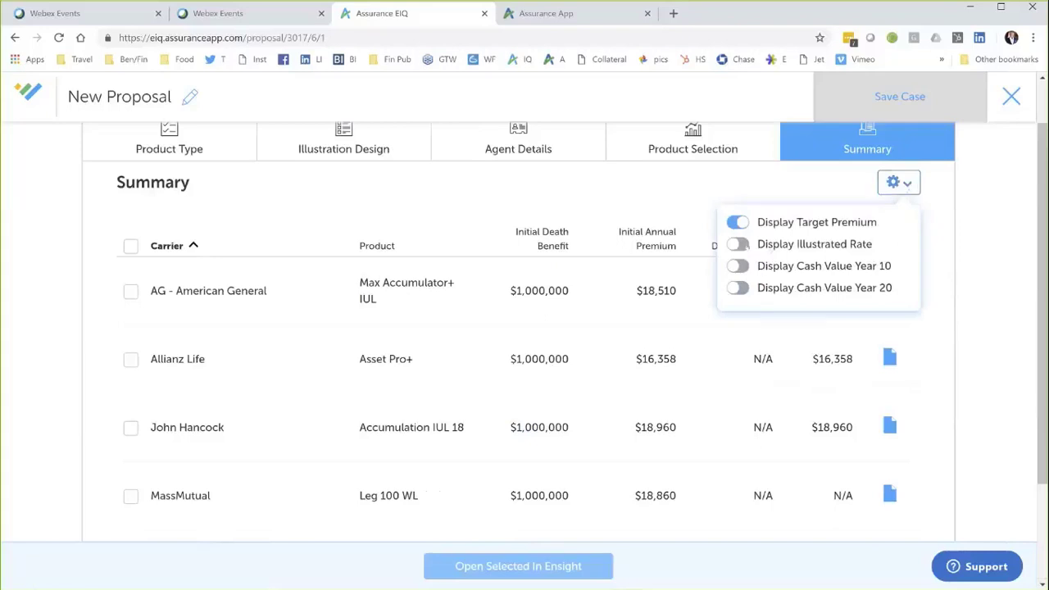
{"action": "left_click", "coordinate": [738, 244]}
{"action": "left_click", "coordinate": [738, 266]}
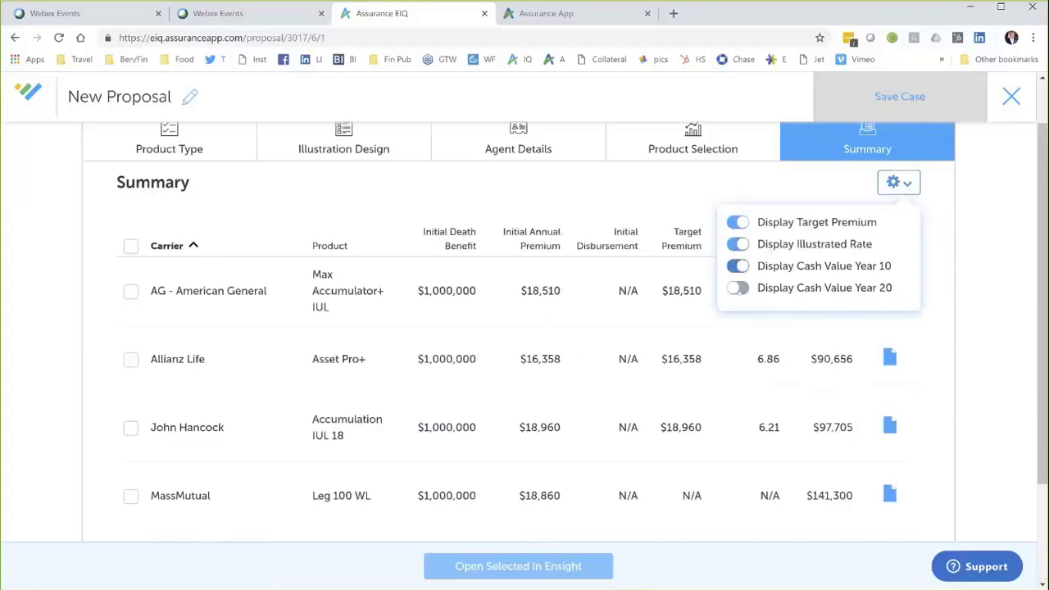
{"action": "left_click", "coordinate": [738, 288]}
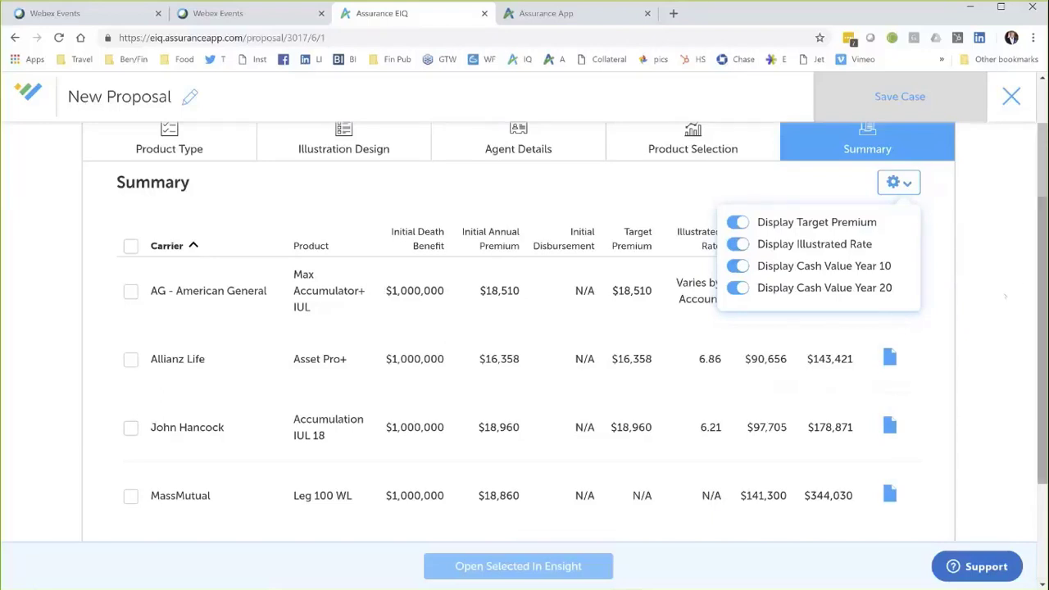
{"action": "left_click", "coordinate": [970, 252]}
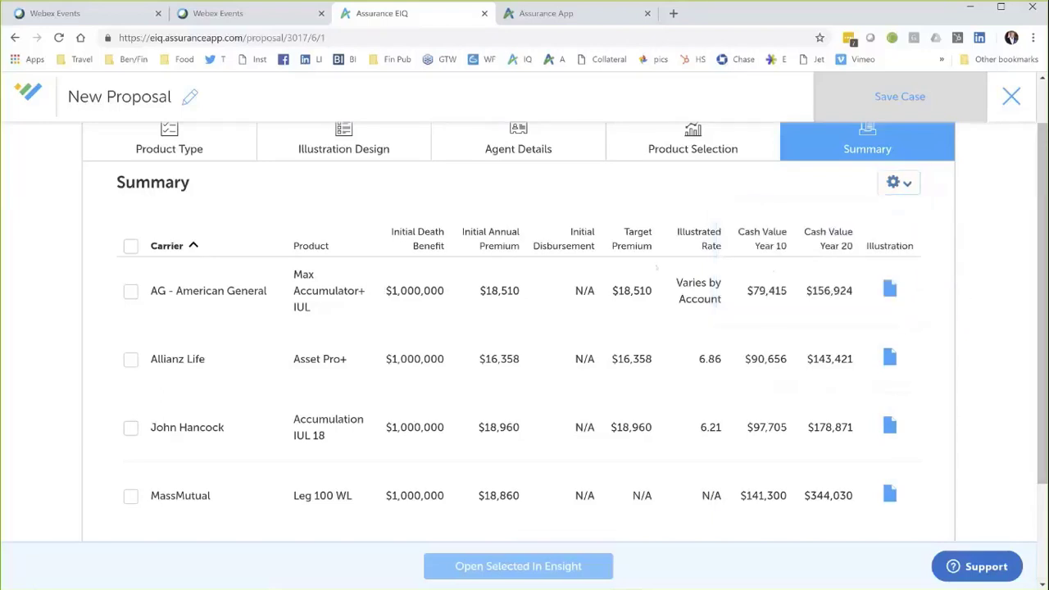
Step: Try sorting by target premium, illustrated rate and Year 10, ending on Year 20 cash value descending
{"action": "left_click", "coordinate": [631, 242]}
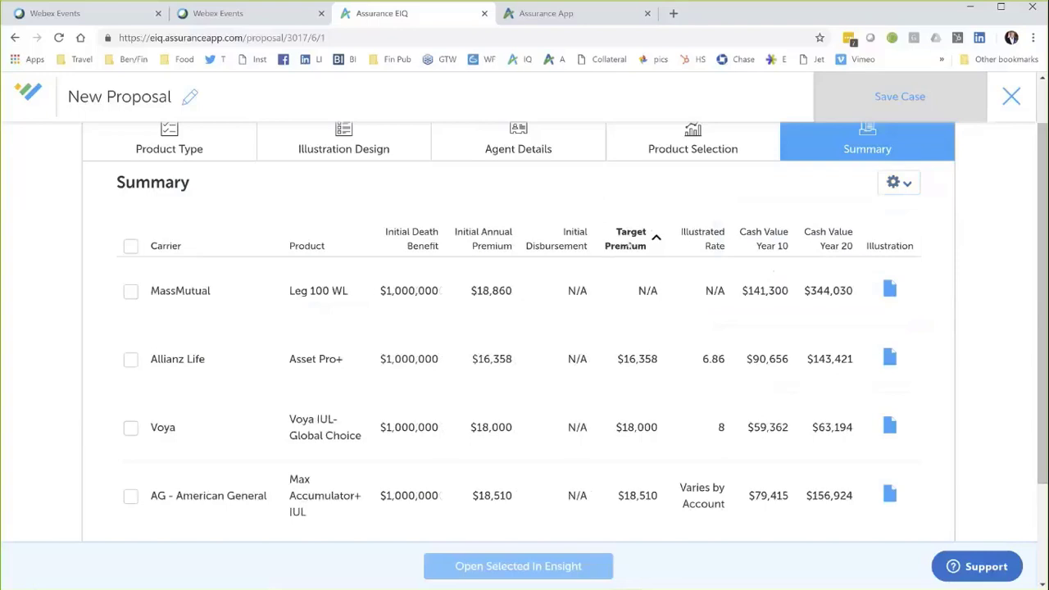
{"action": "left_click", "coordinate": [630, 240]}
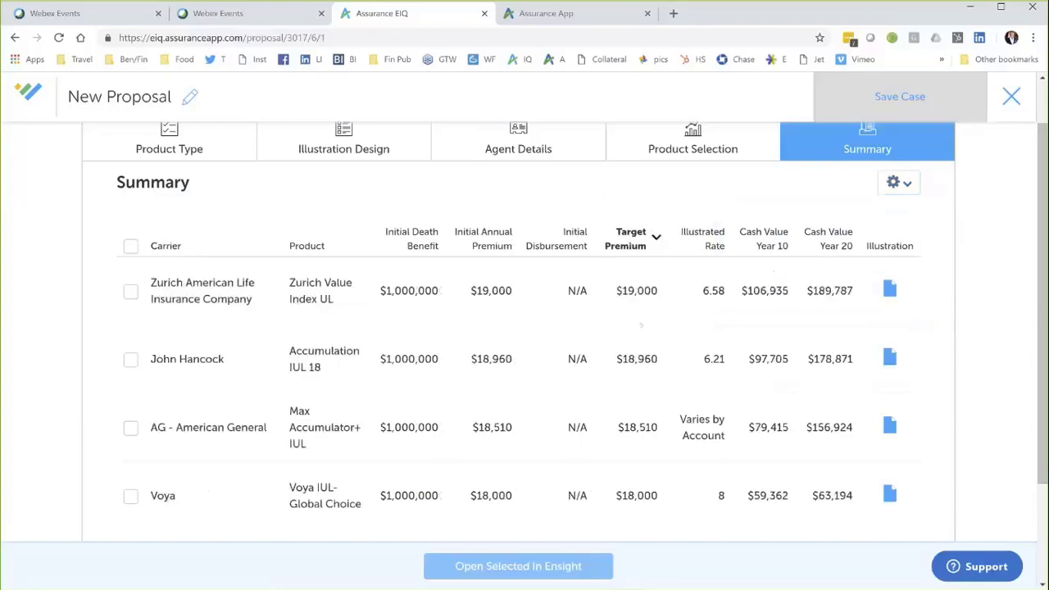
{"action": "scroll", "coordinate": [641, 325], "scroll_direction": "down", "scroll_amount": 2}
{"action": "scroll", "coordinate": [674, 273], "scroll_direction": "up", "scroll_amount": 2}
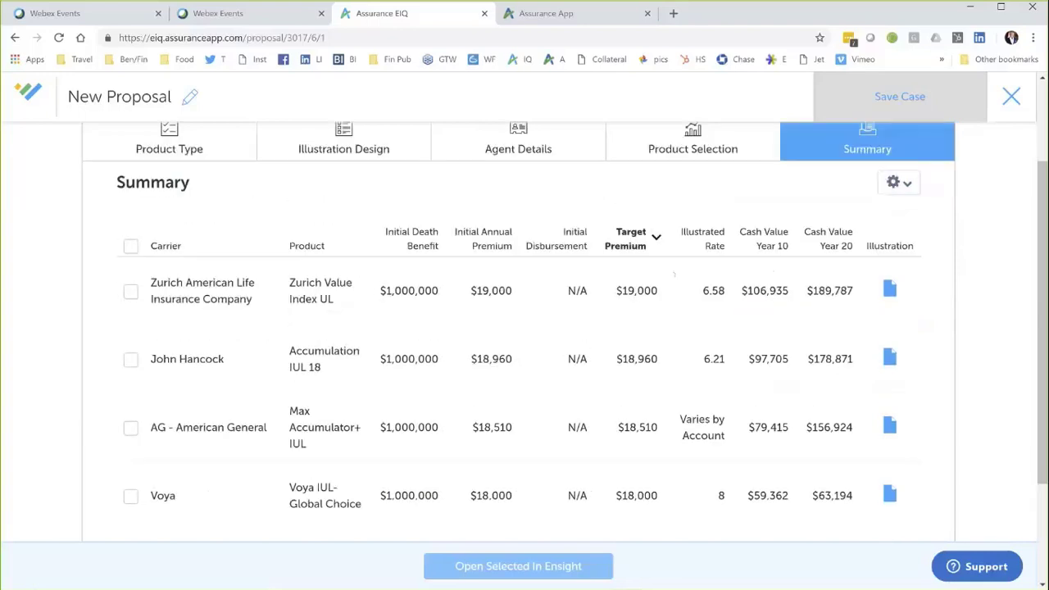
{"action": "left_click", "coordinate": [708, 242]}
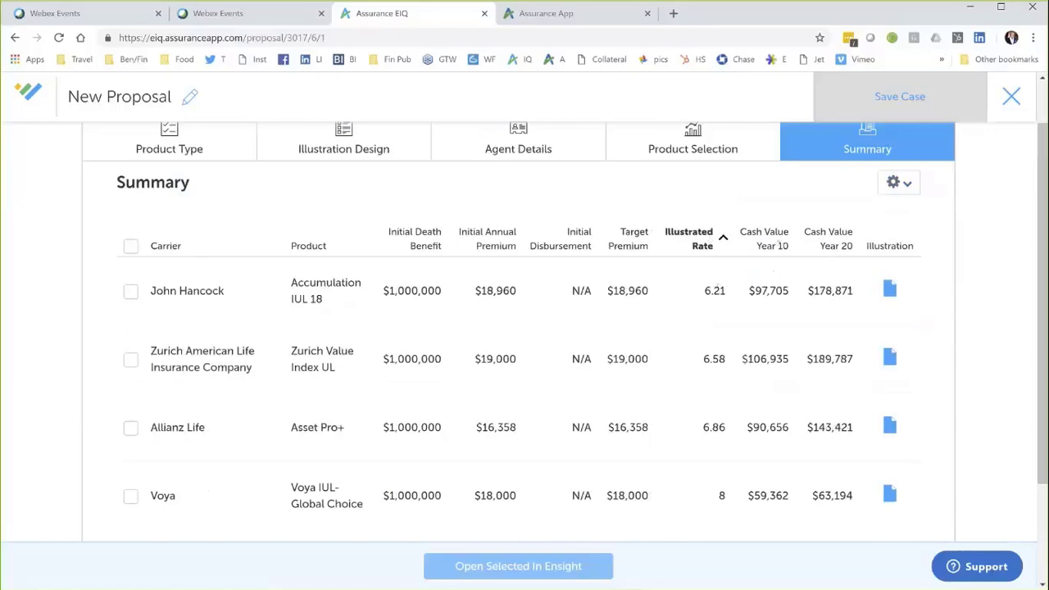
{"action": "left_click", "coordinate": [778, 243]}
{"action": "left_click", "coordinate": [774, 247]}
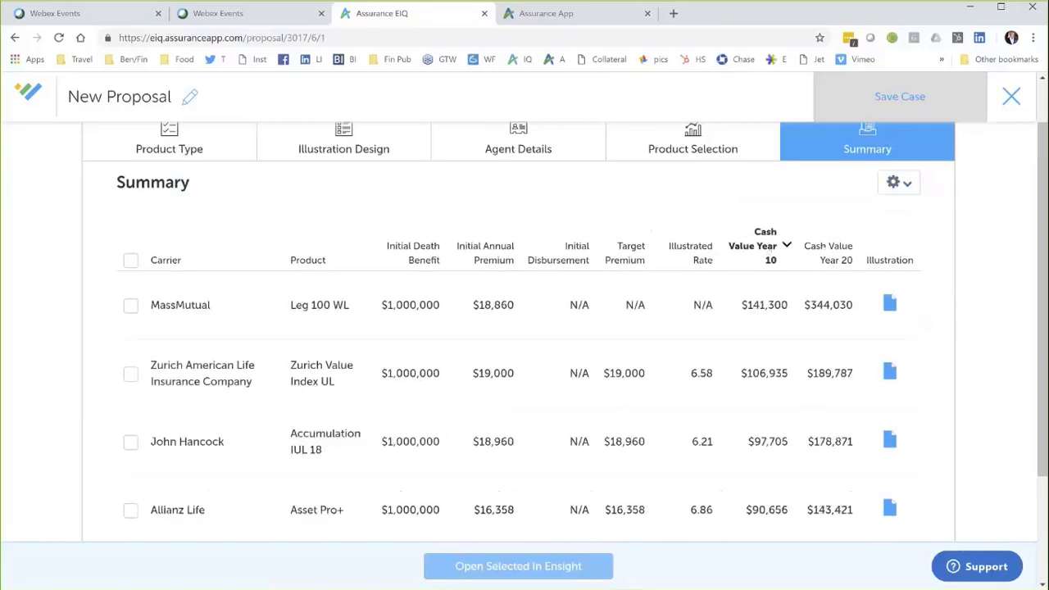
{"action": "left_click", "coordinate": [831, 254]}
{"action": "left_click", "coordinate": [830, 248]}
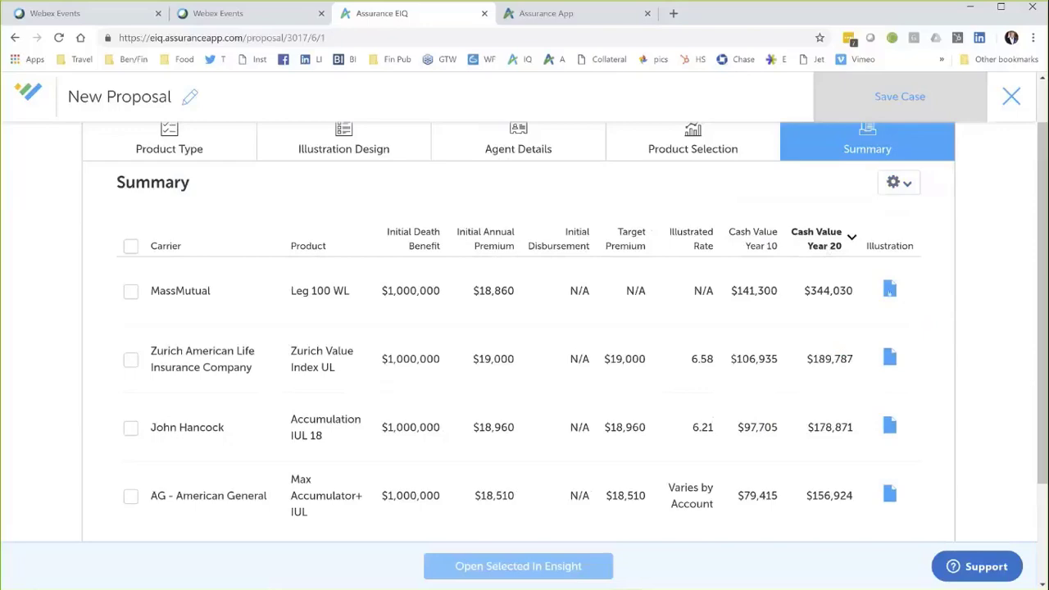
Step: Review the MassMutual illustration PDF in a new tab, then return to the proposal summary
{"action": "left_click", "coordinate": [890, 289]}
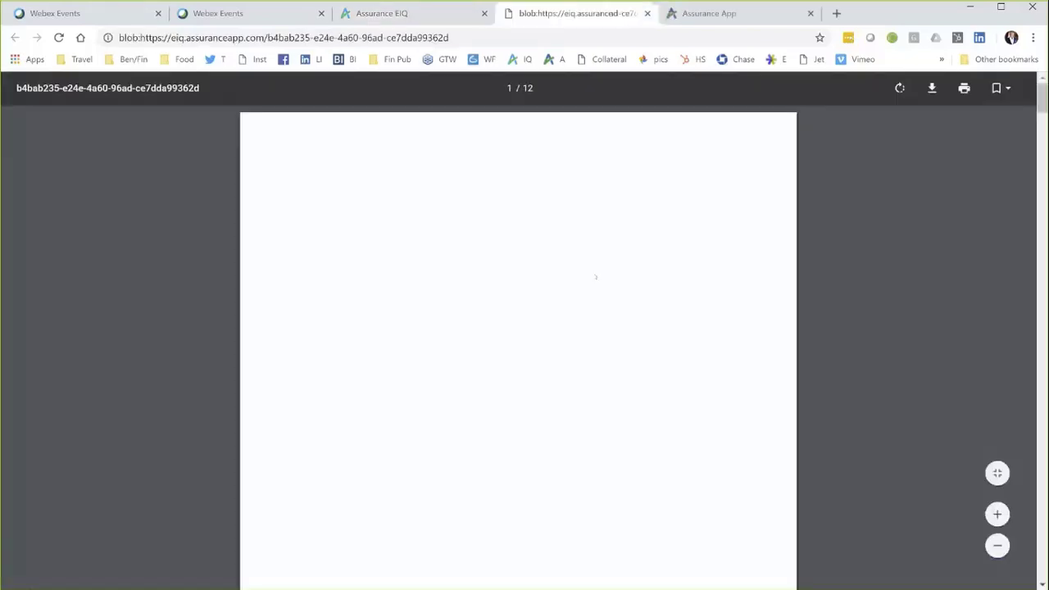
{"action": "scroll", "coordinate": [600, 301], "scroll_direction": "down", "scroll_amount": 5}
{"action": "scroll", "coordinate": [605, 337], "scroll_direction": "down", "scroll_amount": 10}
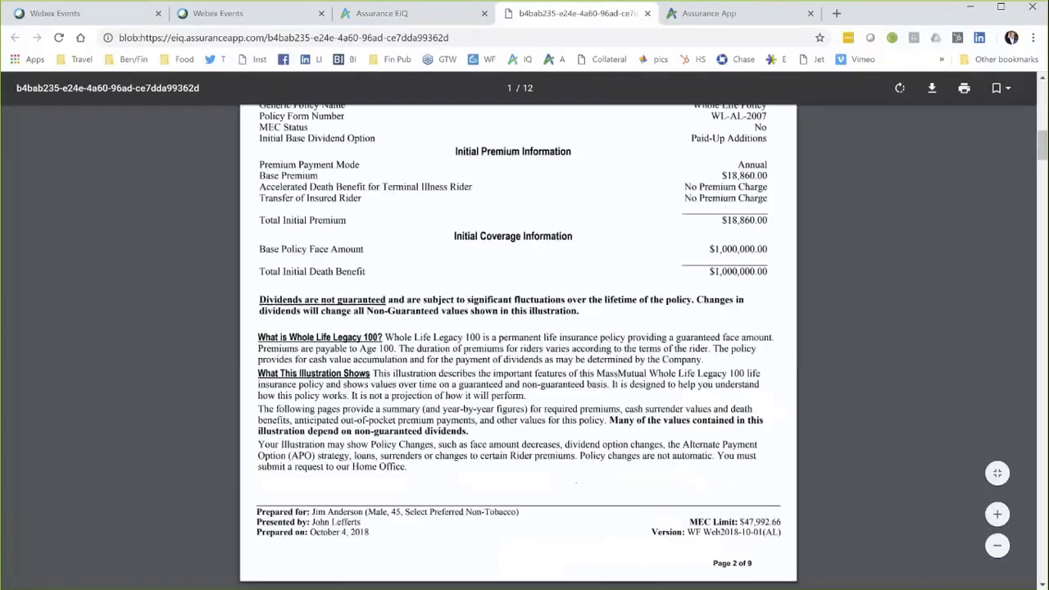
{"action": "scroll", "coordinate": [608, 337], "scroll_direction": "down", "scroll_amount": 12}
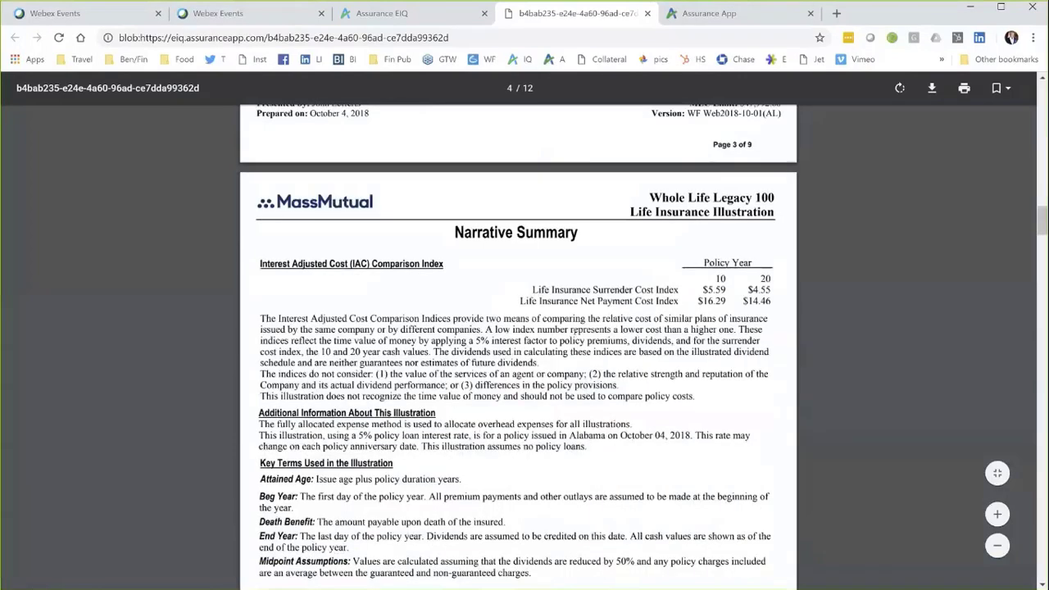
{"action": "scroll", "coordinate": [518, 344], "scroll_direction": "up", "scroll_amount": 10}
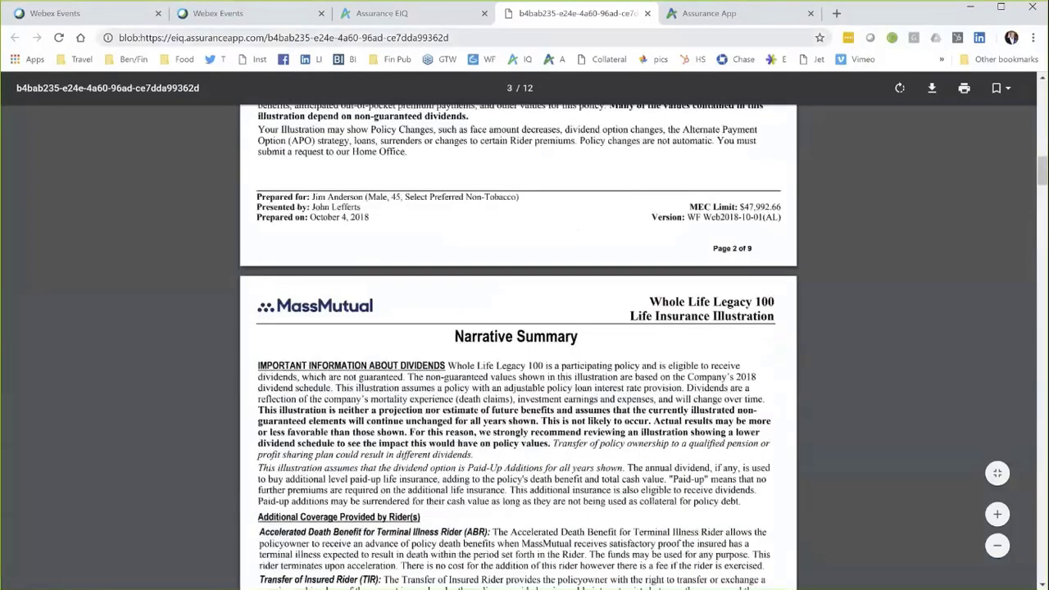
{"action": "key", "text": "ctrl+shift+Tab"}
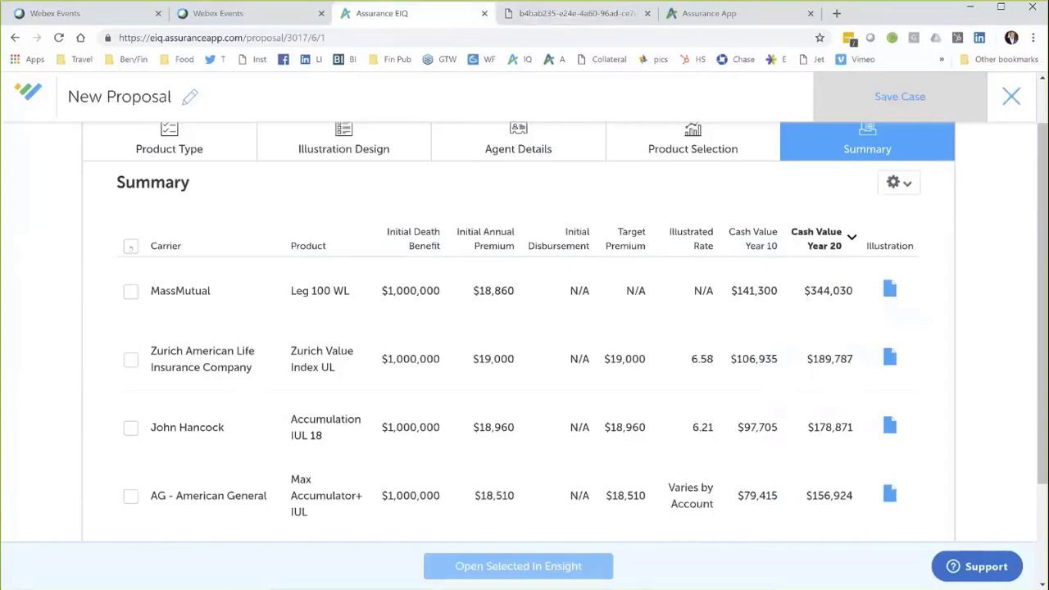
Step: Select every carrier in the Summary and save the case
{"action": "left_click", "coordinate": [130, 246]}
{"action": "scroll", "coordinate": [130, 246], "scroll_direction": "down", "scroll_amount": 1}
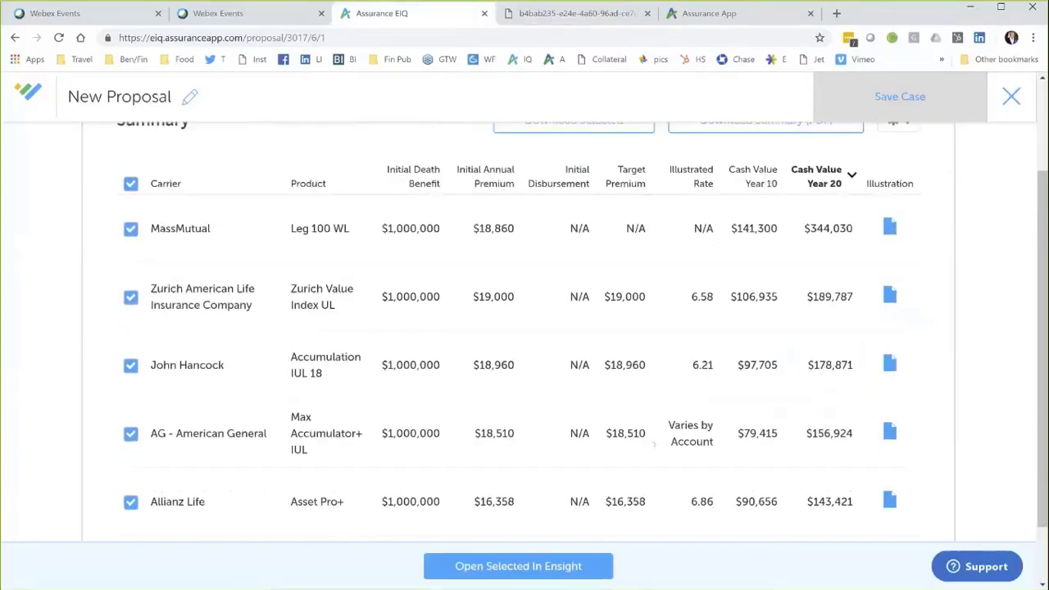
{"action": "scroll", "coordinate": [518, 328], "scroll_direction": "up", "scroll_amount": 2}
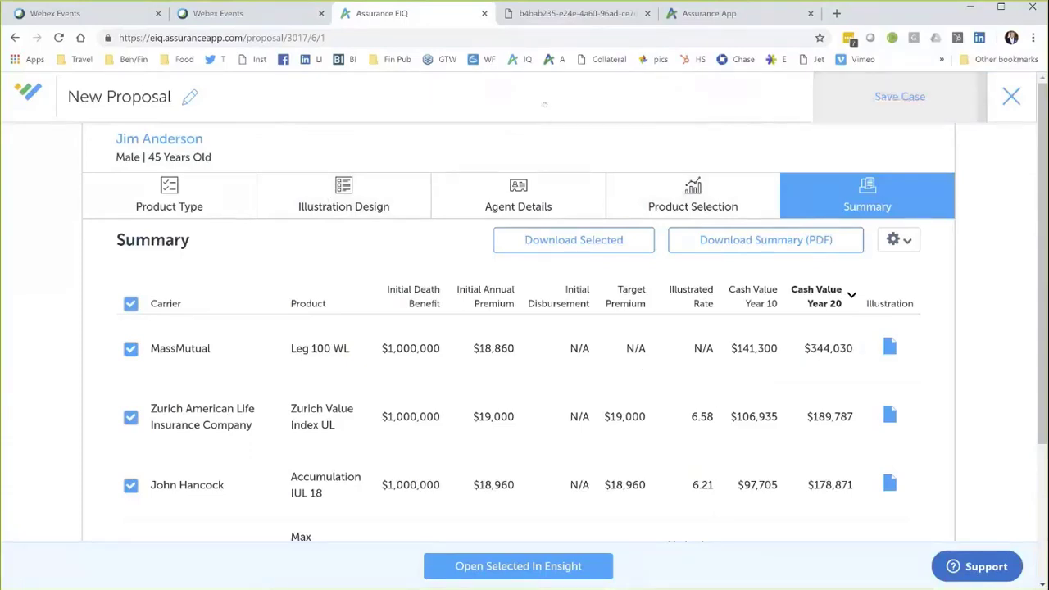
{"action": "left_click", "coordinate": [901, 97]}
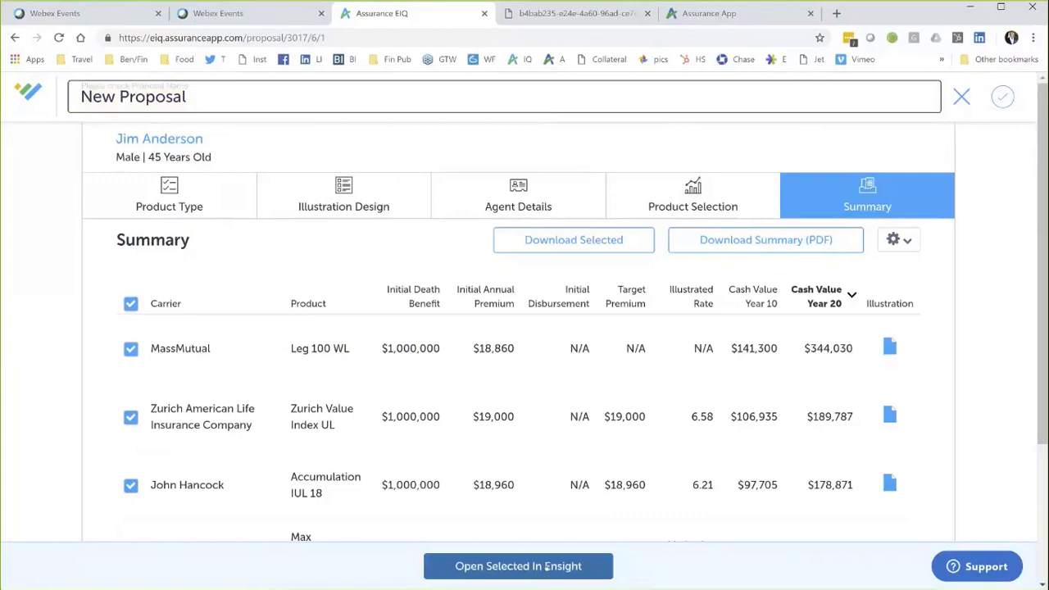
Step: Send the six selected illustrations to Ensight as a new presentation named for the client and open it
{"action": "left_click", "coordinate": [518, 565]}
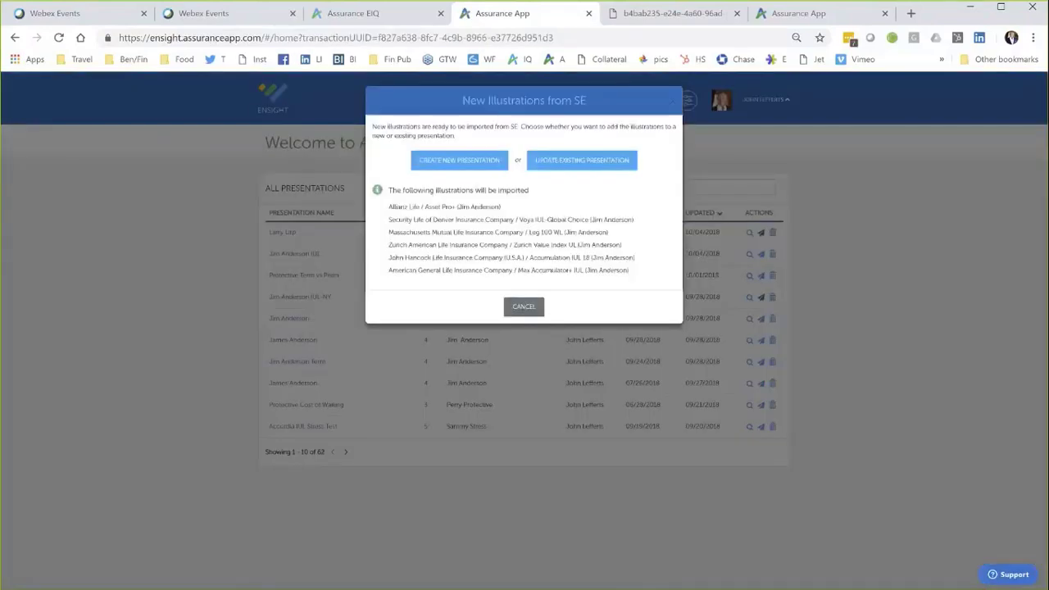
{"action": "left_click", "coordinate": [492, 160]}
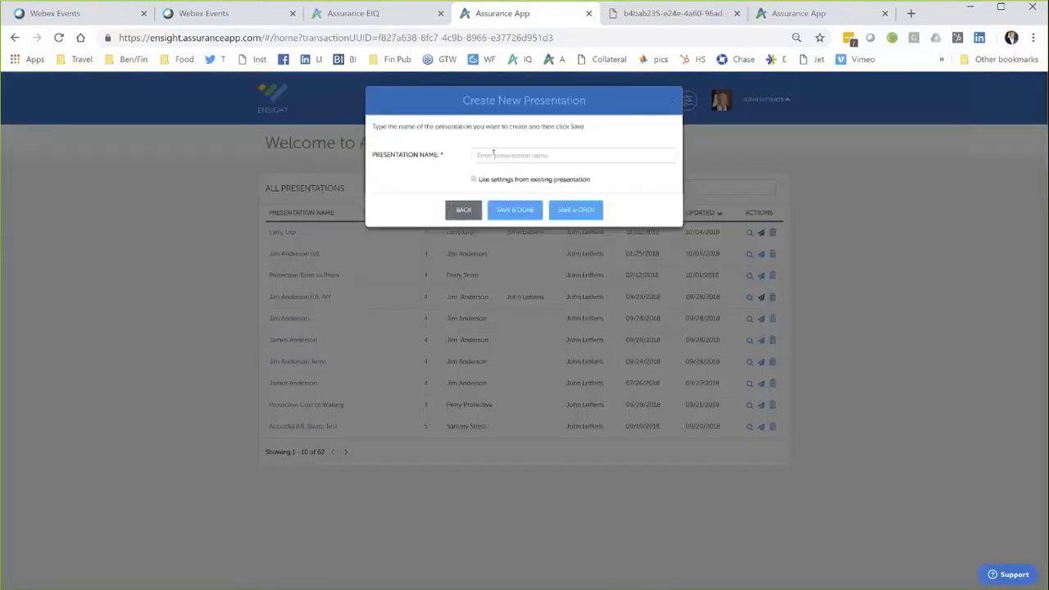
{"action": "left_click", "coordinate": [494, 154]}
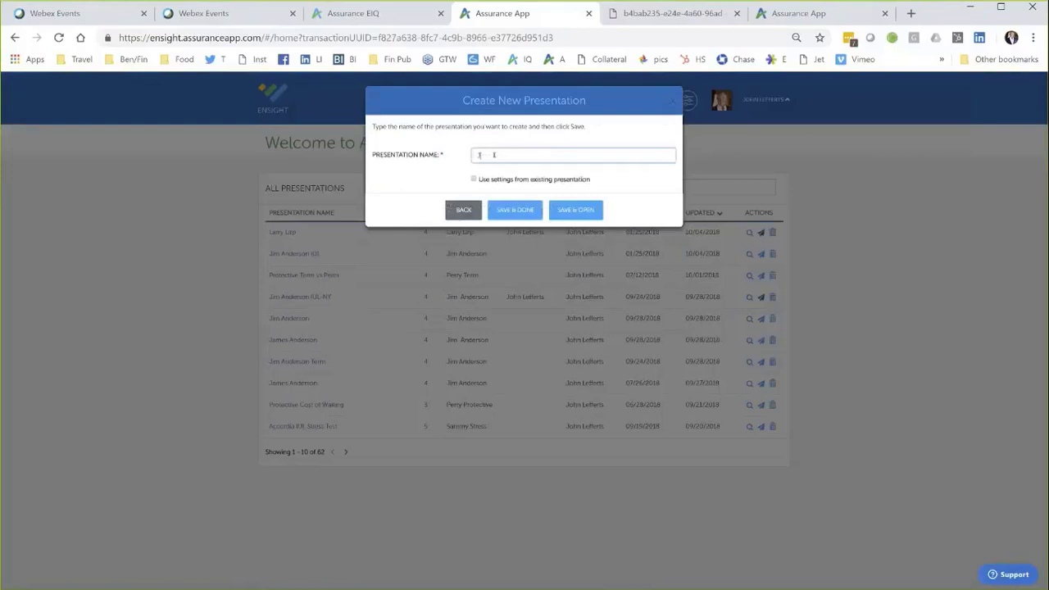
{"action": "left_click", "coordinate": [576, 210]}
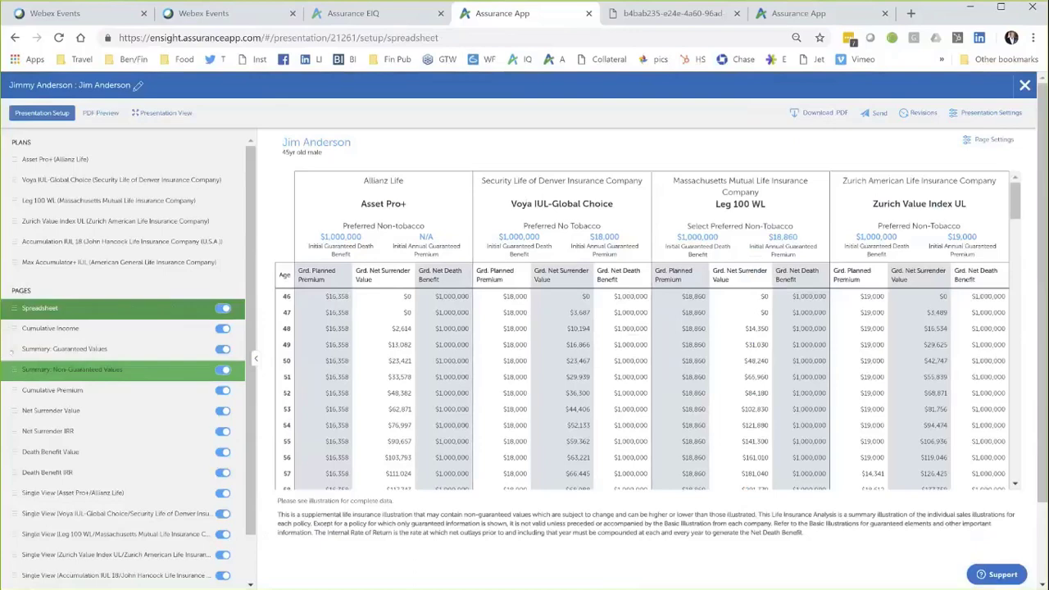
Step: Move both Summary pages above Spreadsheet and display the Summary: Non-Guaranteed Values chart
{"action": "left_click_drag", "start_coordinate": [12, 353], "coordinate": [20, 308]}
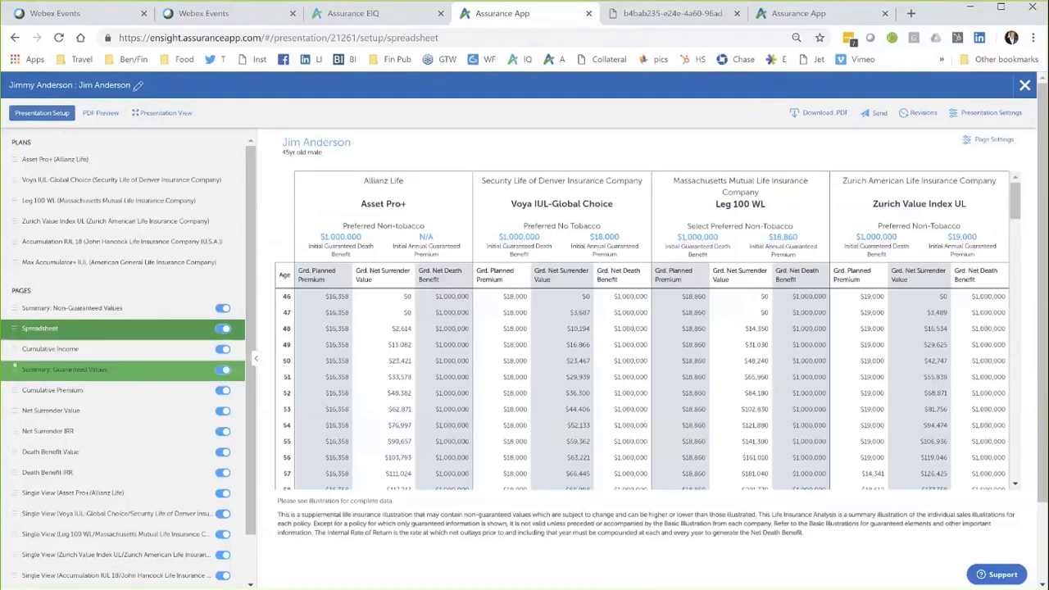
{"action": "left_click_drag", "start_coordinate": [15, 367], "coordinate": [42, 349]}
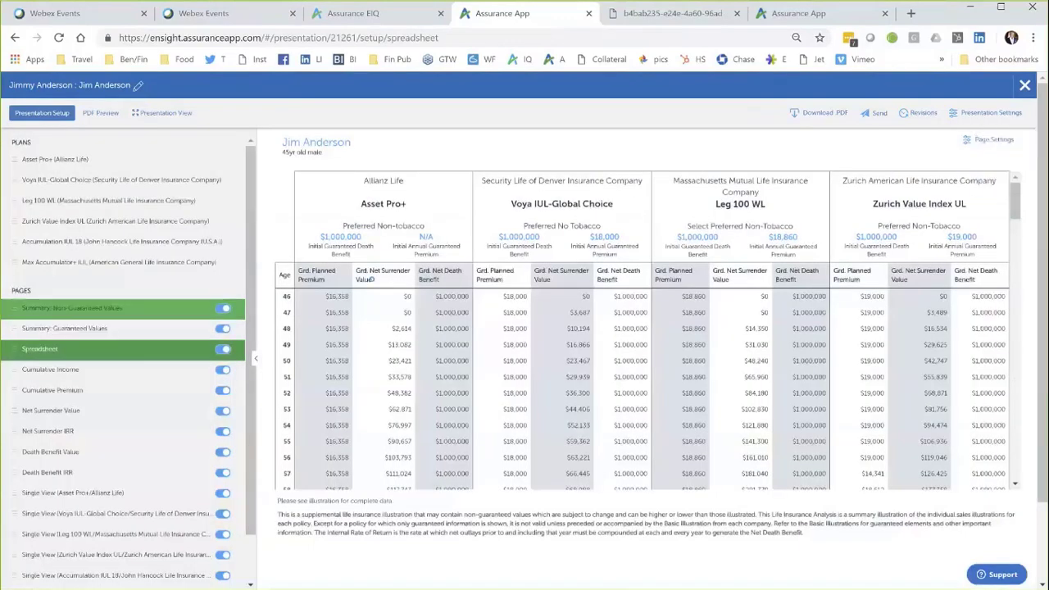
{"action": "left_click", "coordinate": [50, 308]}
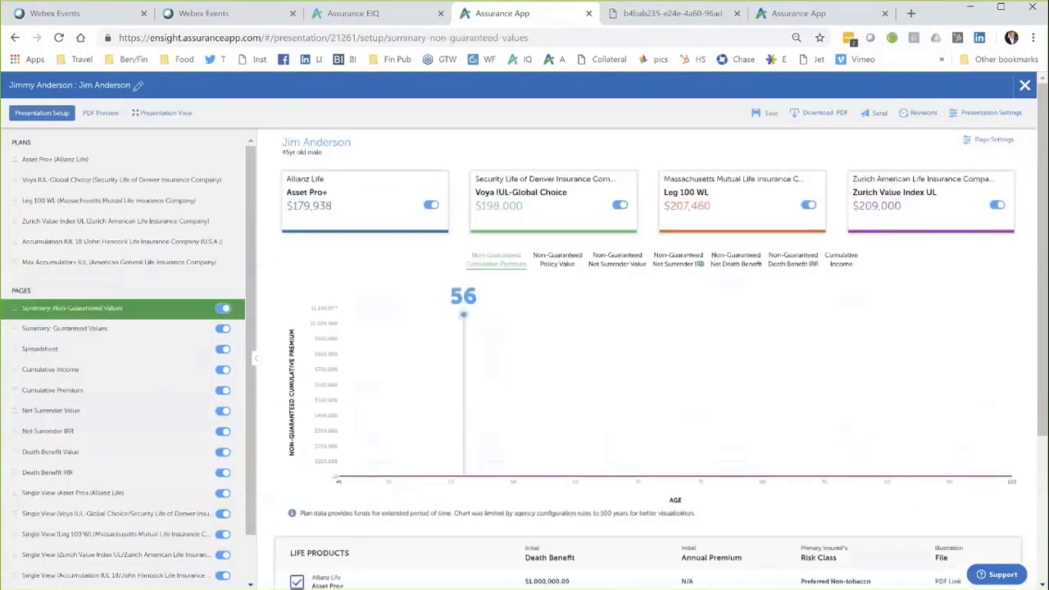
{"action": "scroll", "coordinate": [647, 328], "scroll_direction": "down", "scroll_amount": 2}
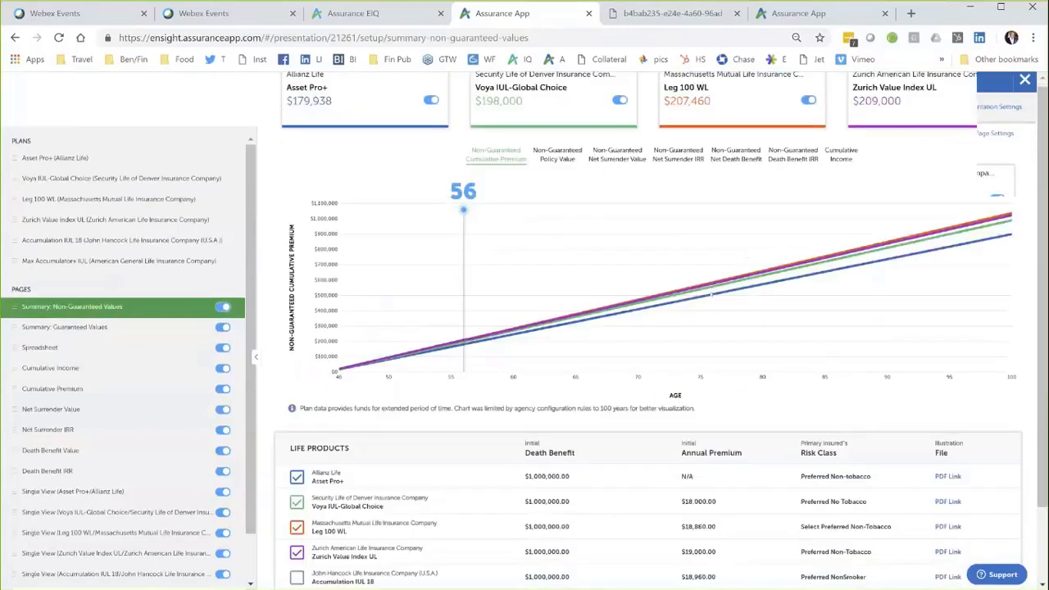
{"action": "scroll", "coordinate": [712, 296], "scroll_direction": "down", "scroll_amount": 2}
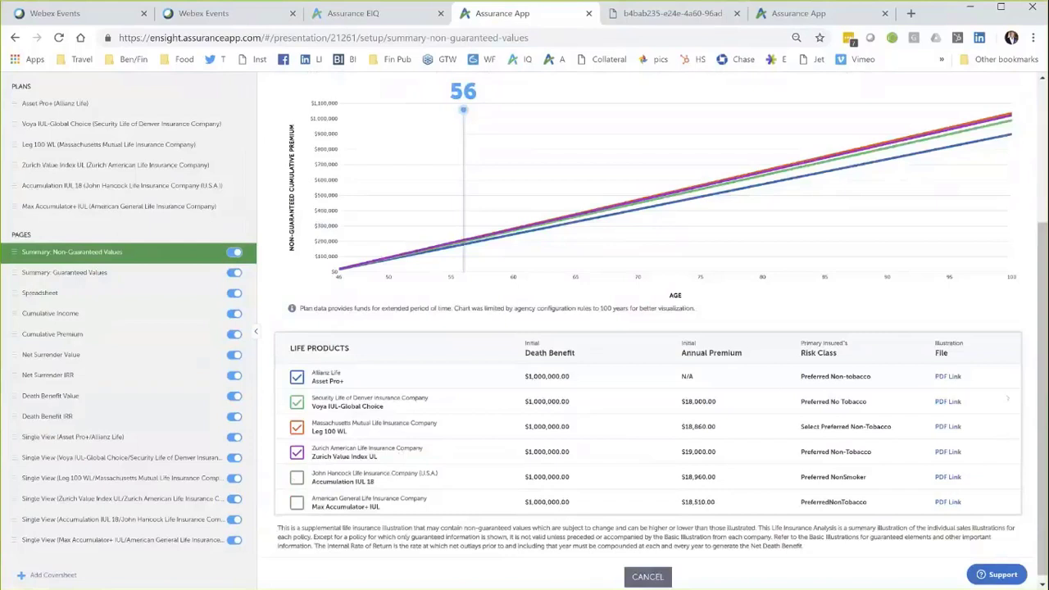
Step: Open the Allianz Asset Pro+ illustration PDF in another tab, then return to the presentation
{"action": "left_click", "coordinate": [949, 377]}
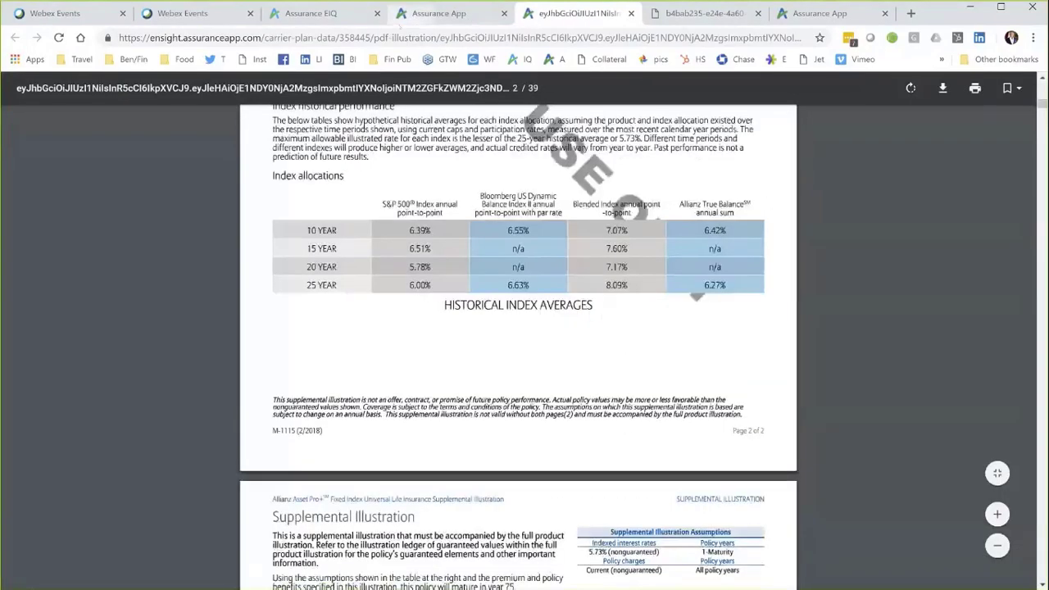
{"action": "left_click", "coordinate": [431, 21]}
{"action": "scroll", "coordinate": [525, 328], "scroll_direction": "up", "scroll_amount": 3}
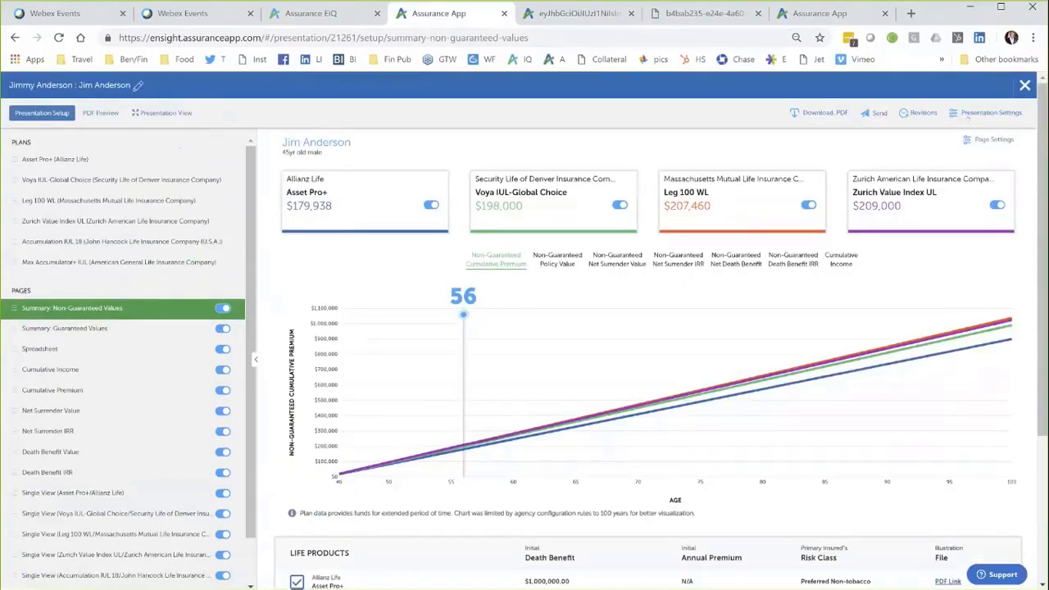
Step: Set presentation maximum age to 85 and the IRR top limit to 15%, apply, and collapse the page list
{"action": "left_click", "coordinate": [984, 114]}
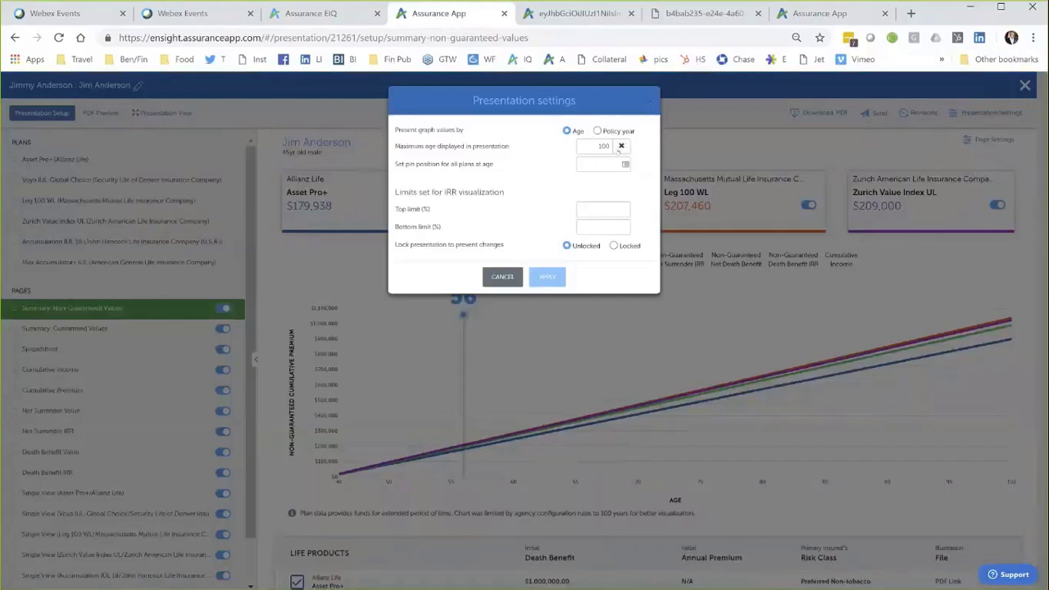
{"action": "double_click", "coordinate": [604, 147]}
{"action": "type", "text": "85"}
{"action": "left_click", "coordinate": [595, 209]}
{"action": "type", "text": "15"}
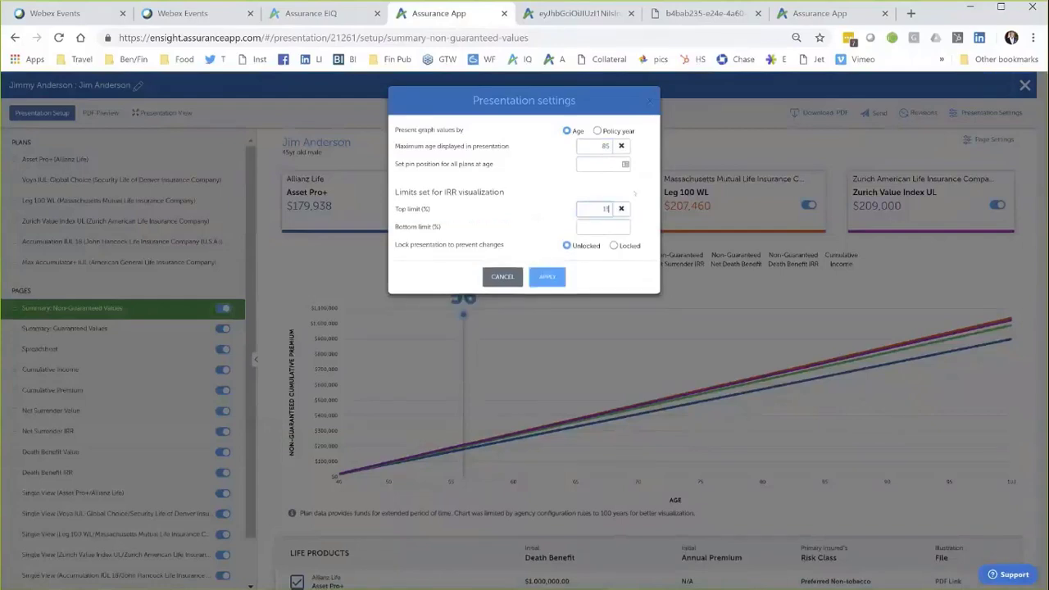
{"action": "left_click", "coordinate": [613, 228]}
{"action": "type", "text": "10"}
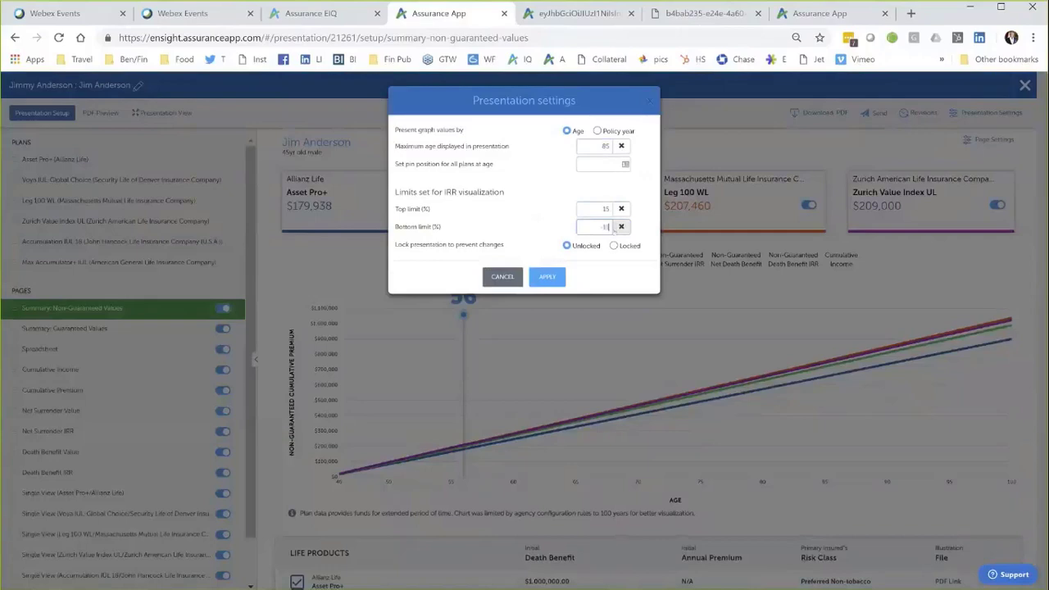
{"action": "left_click", "coordinate": [548, 277]}
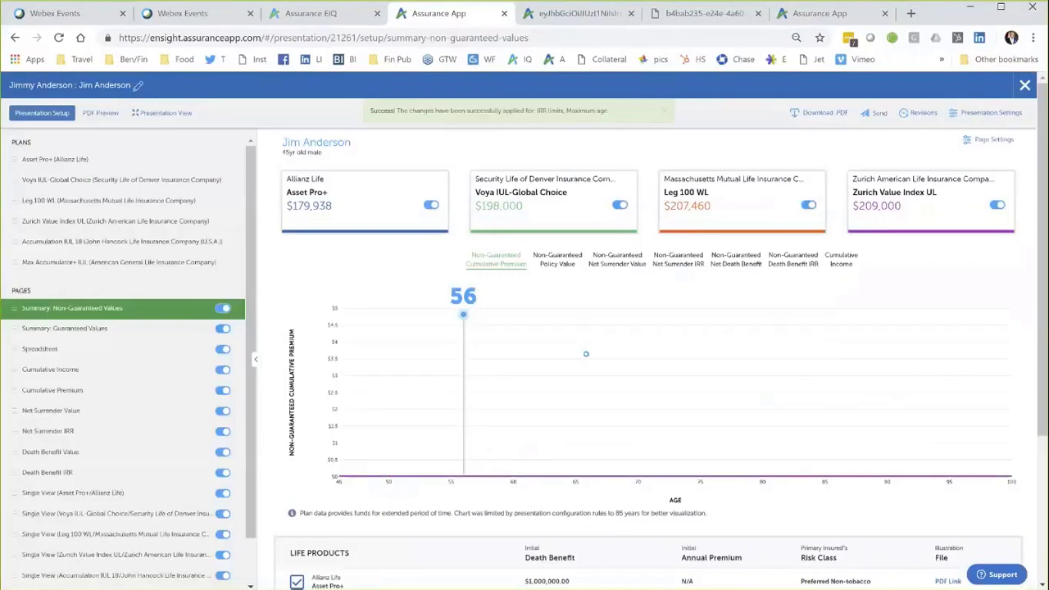
{"action": "left_click", "coordinate": [256, 359]}
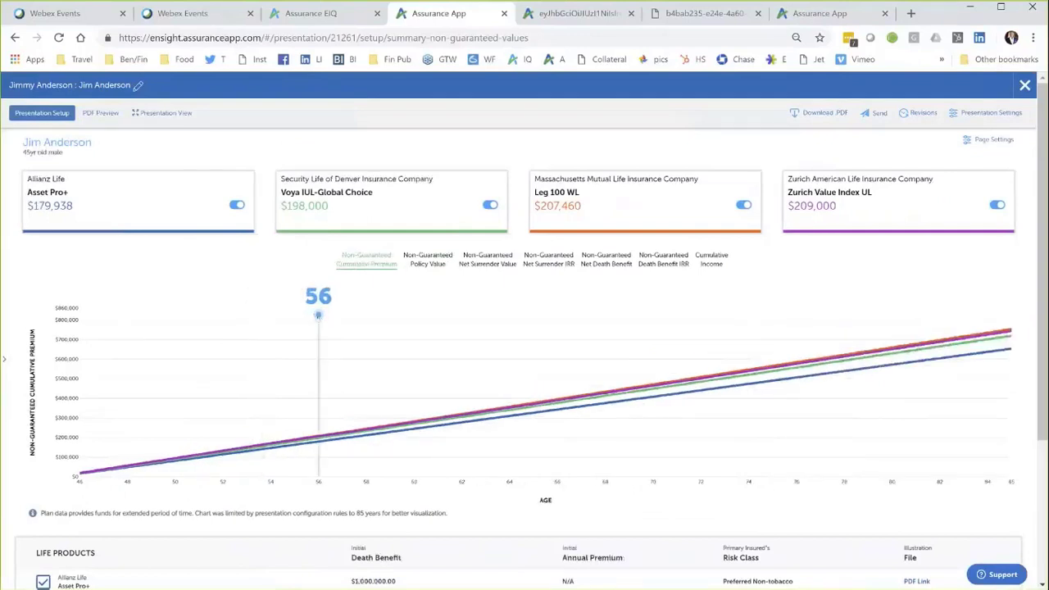
Step: Place the age marker at 65 and step through Net Surrender IRR, Net Death Benefit and Death Benefit IRR charts
{"action": "mouse_move", "coordinate": [318, 314]}
{"action": "left_mouse_down"}
{"action": "mouse_move", "coordinate": [103, 314]}
{"action": "mouse_move", "coordinate": [150, 314]}
{"action": "mouse_move", "coordinate": [211, 343]}
{"action": "mouse_move", "coordinate": [341, 344]}
{"action": "left_mouse_up"}
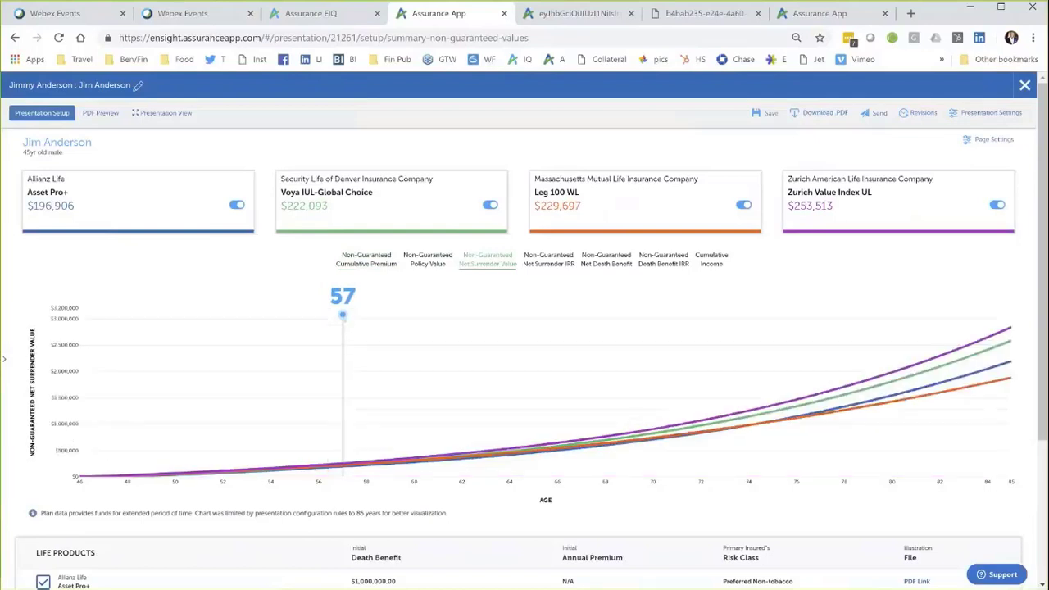
{"action": "left_click_drag", "start_coordinate": [351, 323], "coordinate": [529, 341]}
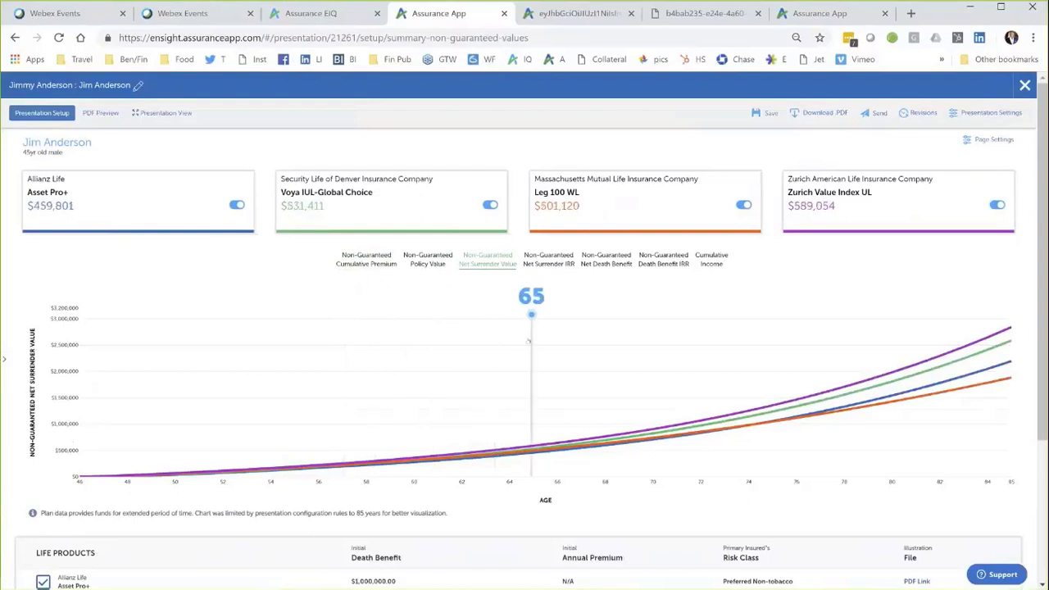
{"action": "left_click", "coordinate": [549, 259]}
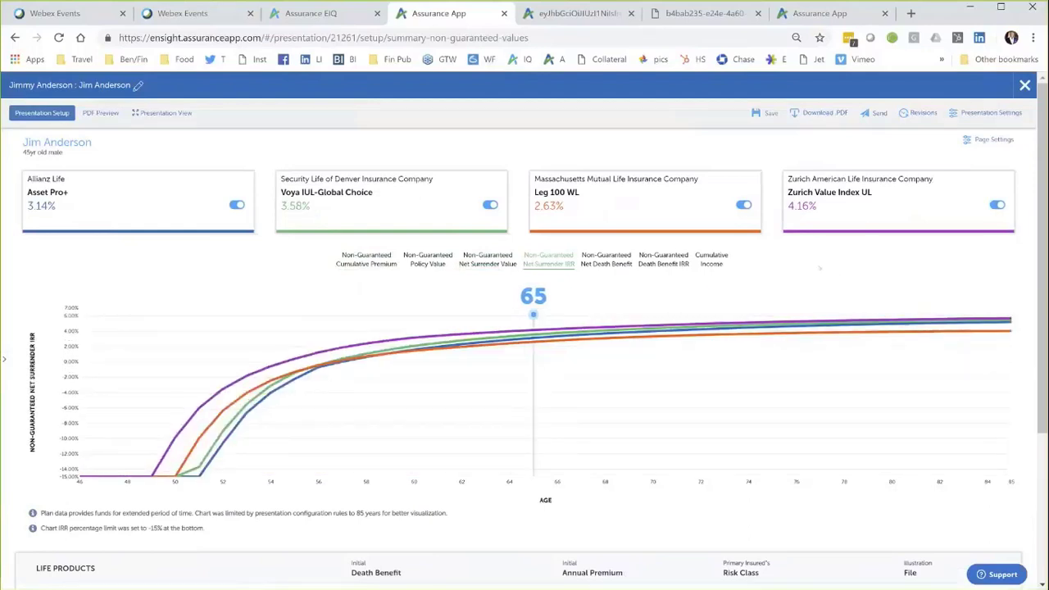
{"action": "left_click", "coordinate": [619, 271]}
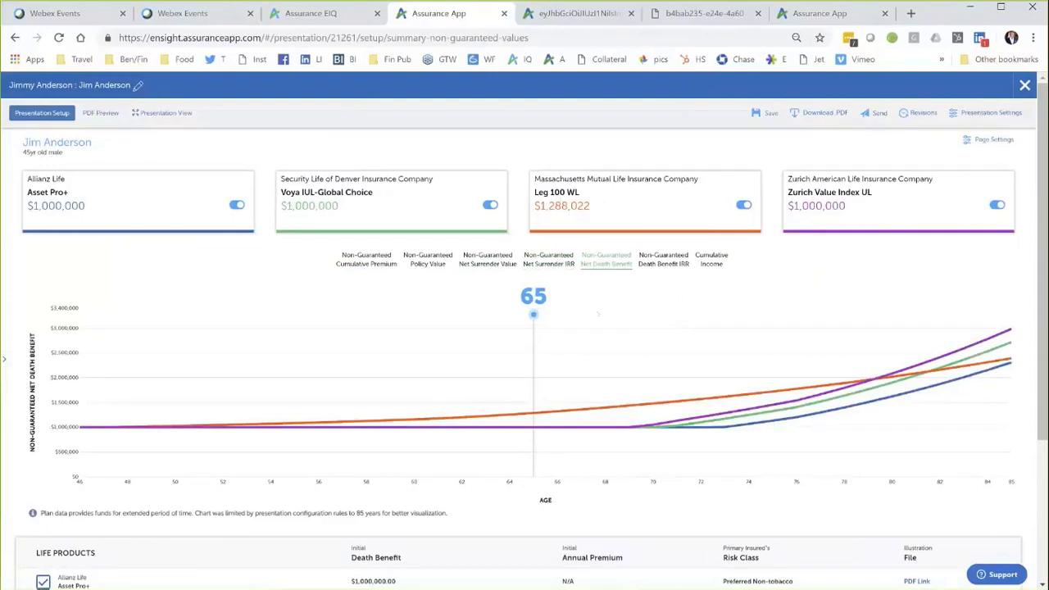
{"action": "left_click", "coordinate": [663, 261]}
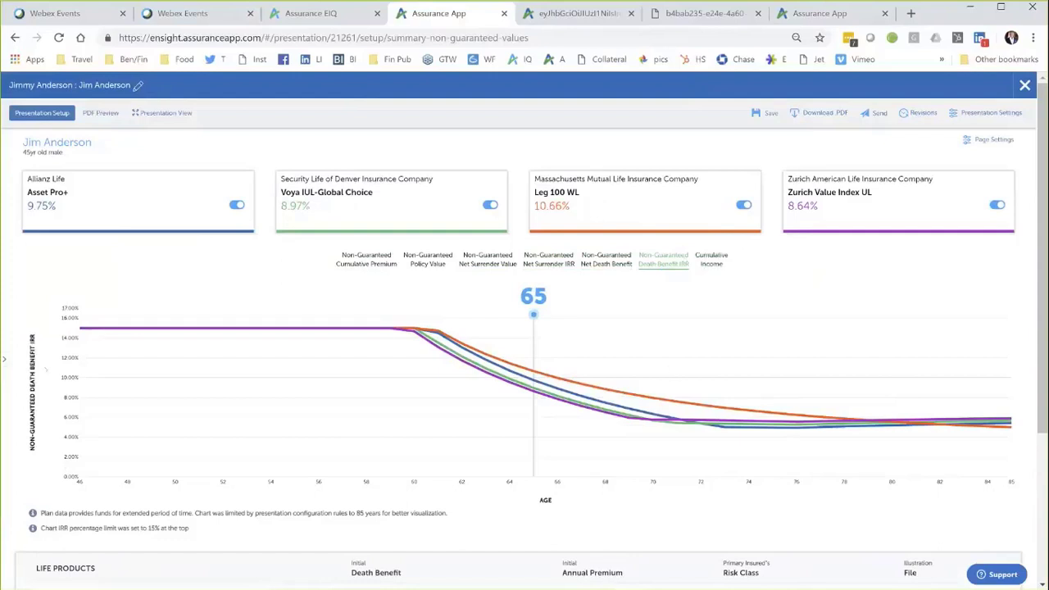
Step: Expand the page list, switch to the Spreadsheet page and show its Page Settings
{"action": "left_click", "coordinate": [4, 359]}
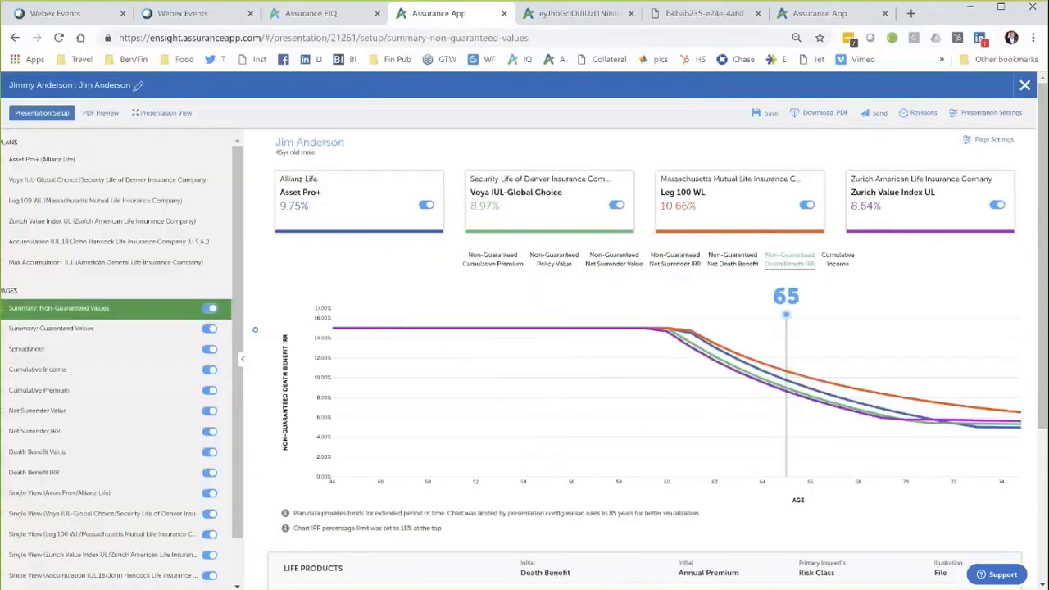
{"action": "left_click", "coordinate": [70, 351]}
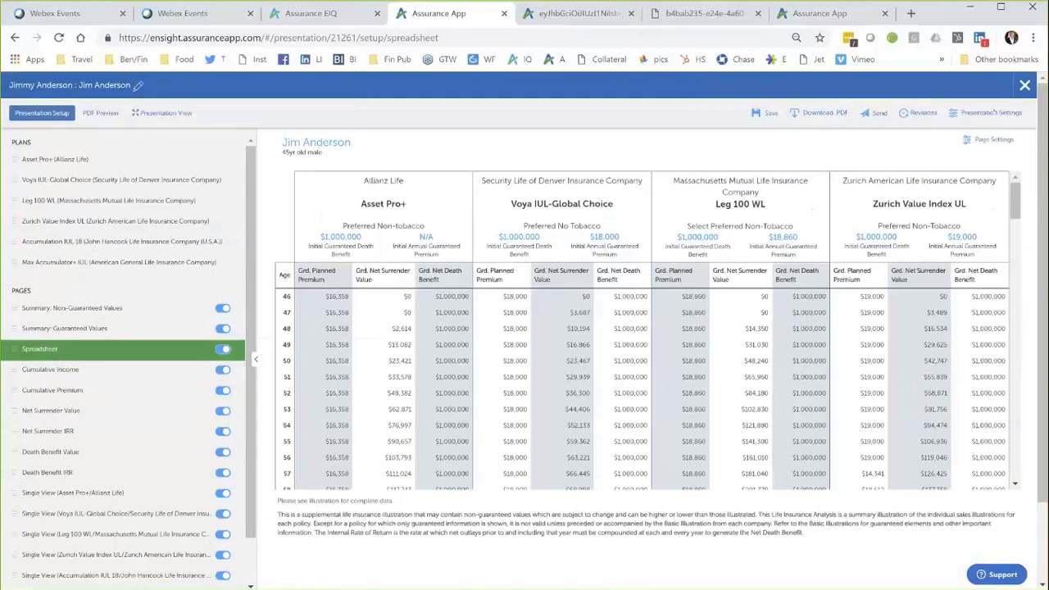
{"action": "left_click", "coordinate": [994, 140]}
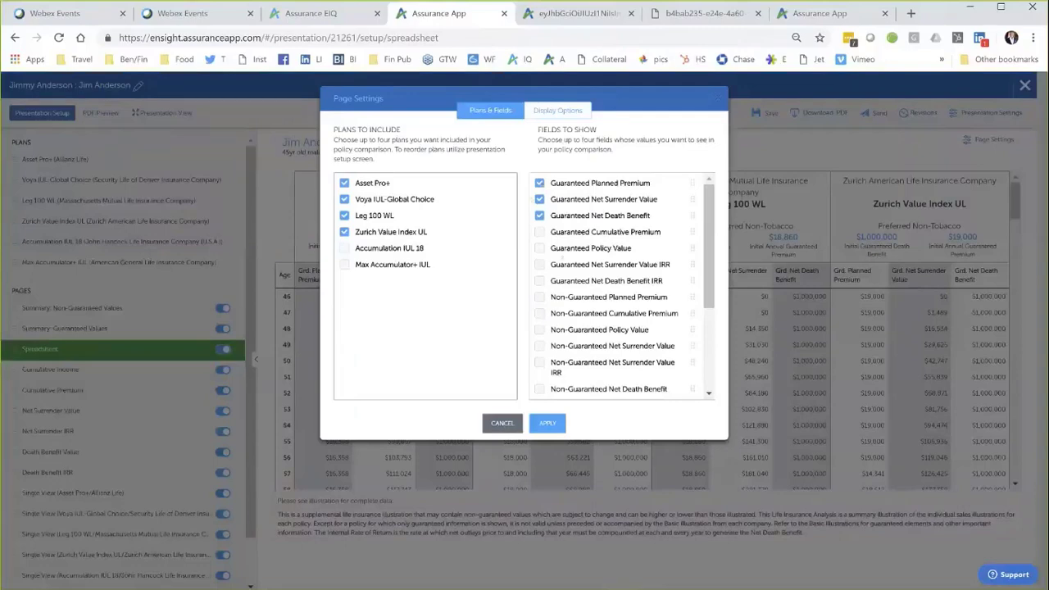
Step: Replace the three Guaranteed spreadsheet columns with four Non-Guaranteed columns: cumulative premium, surrender value, IRR, and death benefit
{"action": "left_click", "coordinate": [539, 183]}
{"action": "left_click", "coordinate": [539, 215]}
{"action": "left_click", "coordinate": [540, 199]}
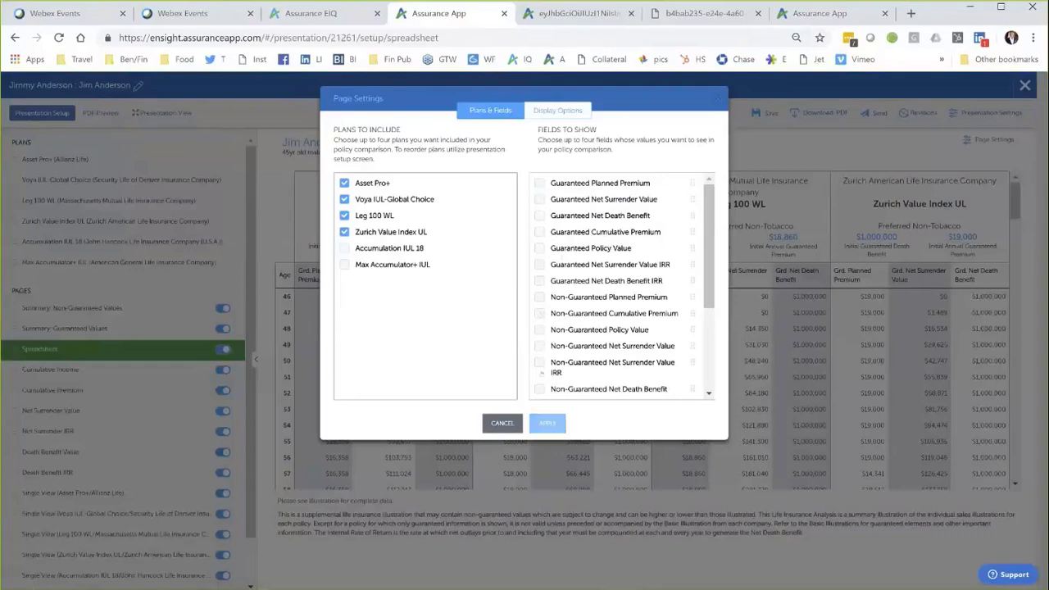
{"action": "left_click", "coordinate": [540, 313]}
{"action": "left_click", "coordinate": [540, 346]}
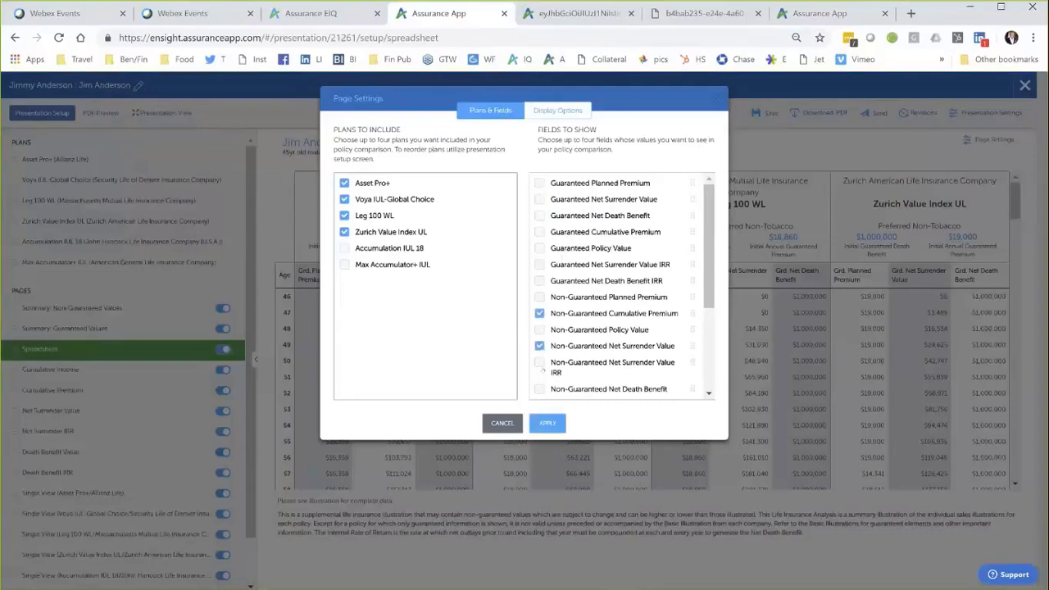
{"action": "left_click", "coordinate": [540, 363]}
{"action": "scroll", "coordinate": [542, 371], "scroll_direction": "down", "scroll_amount": 2}
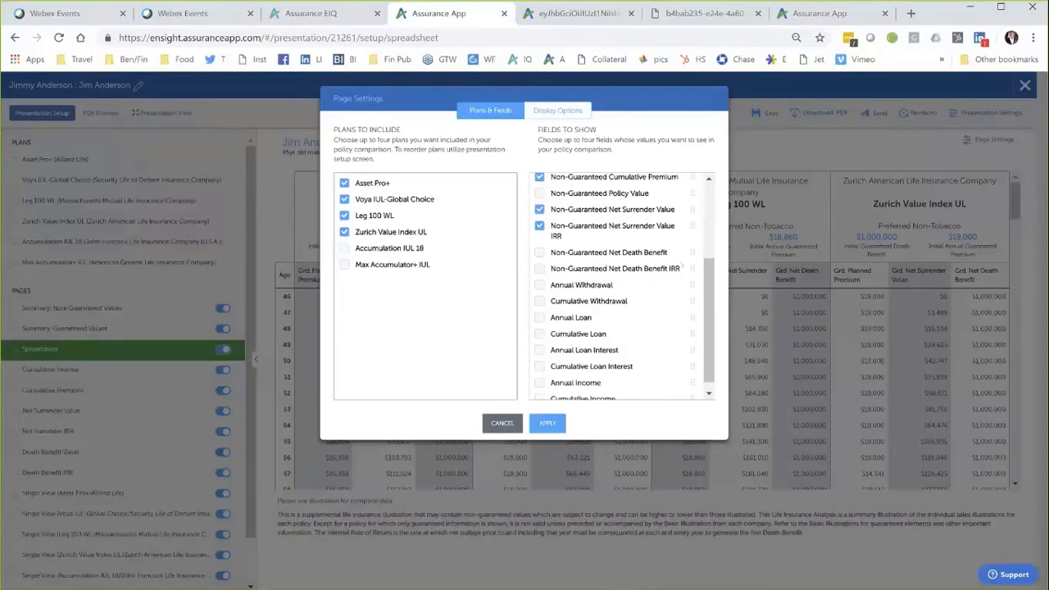
{"action": "left_click", "coordinate": [539, 253]}
{"action": "left_click", "coordinate": [548, 423]}
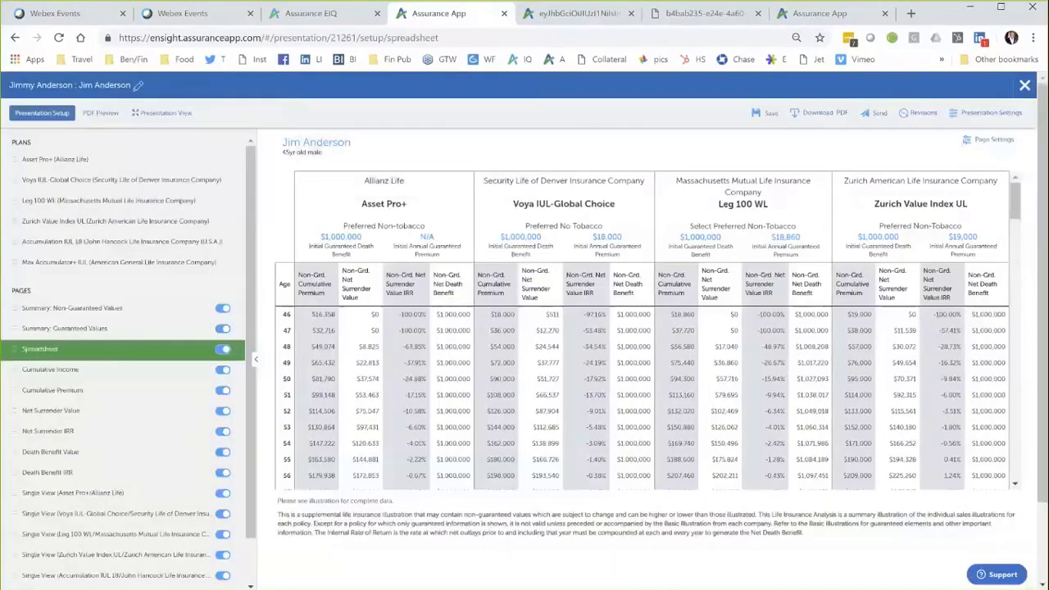
Step: Set the spreadsheet rows to show every 5 years of age
{"action": "left_click", "coordinate": [993, 139]}
{"action": "left_click", "coordinate": [568, 111]}
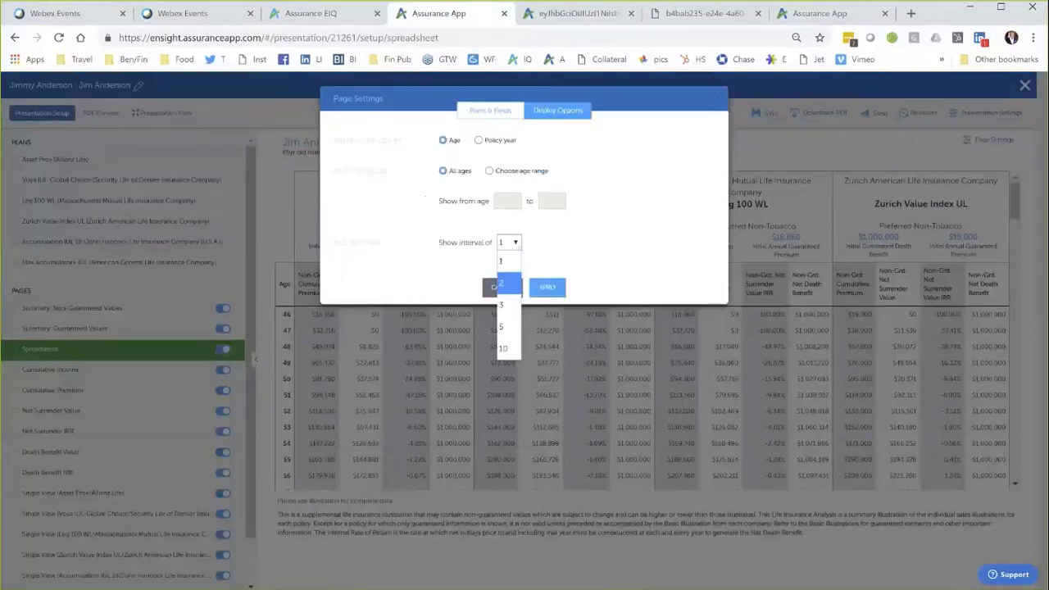
{"action": "left_click", "coordinate": [504, 328]}
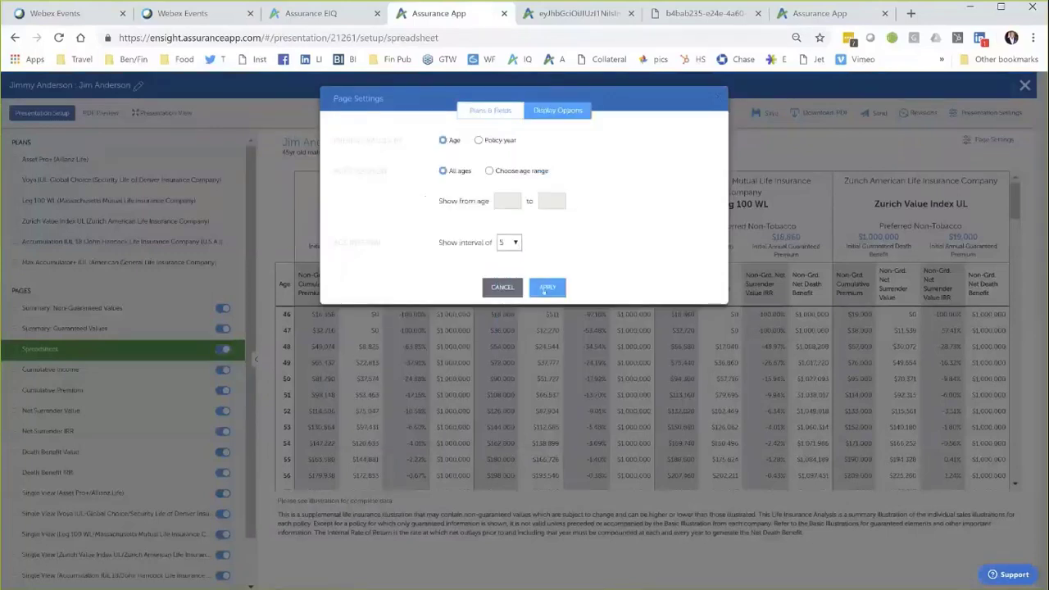
{"action": "left_click", "coordinate": [545, 290]}
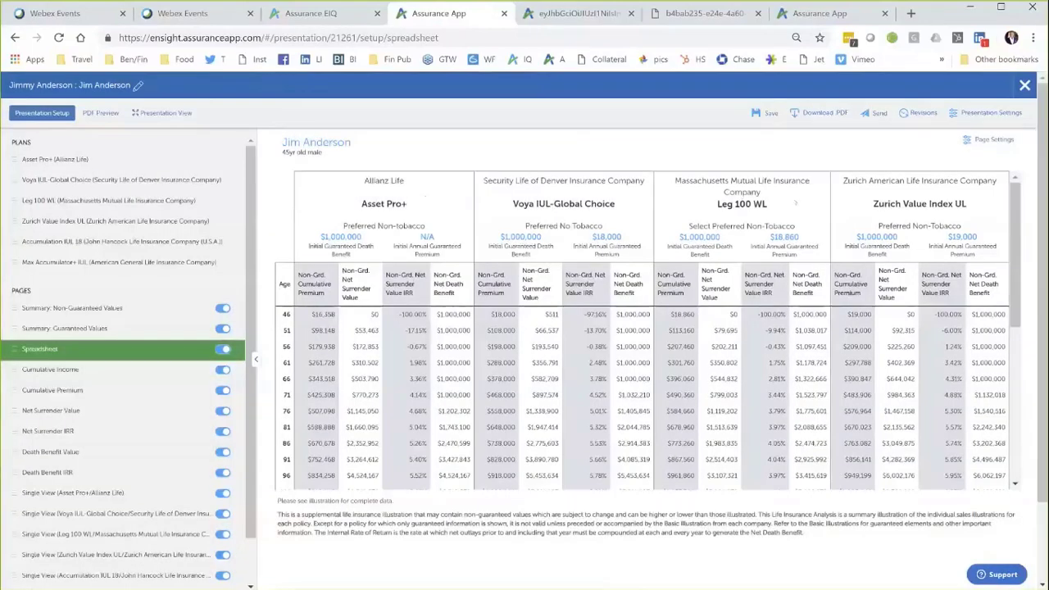
Step: Send the updated presentation from the top toolbar
{"action": "scroll", "coordinate": [648, 328], "scroll_direction": "down", "scroll_amount": 5}
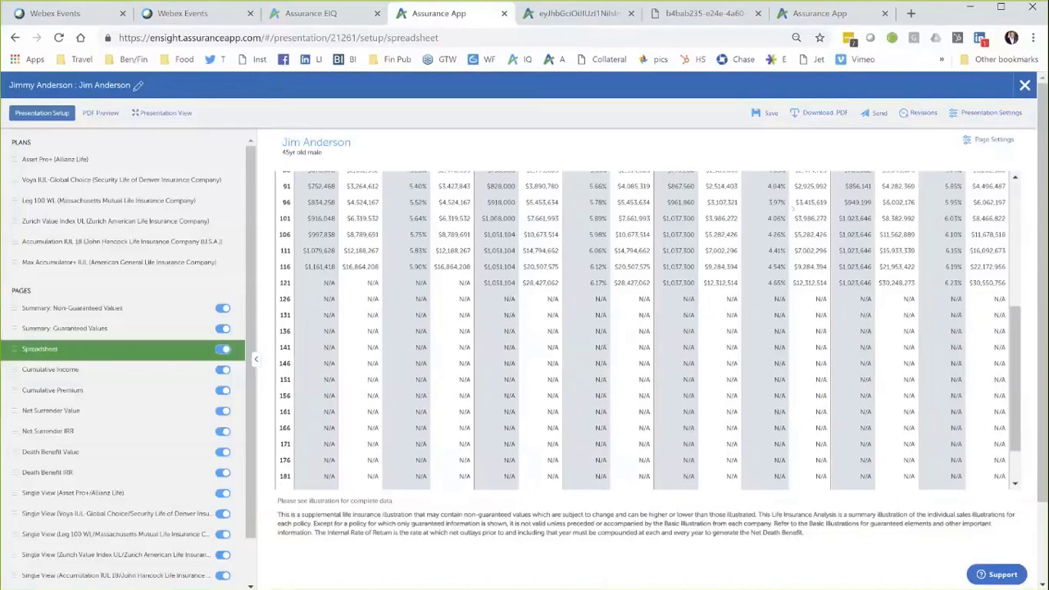
{"action": "scroll", "coordinate": [648, 328], "scroll_direction": "up", "scroll_amount": 5}
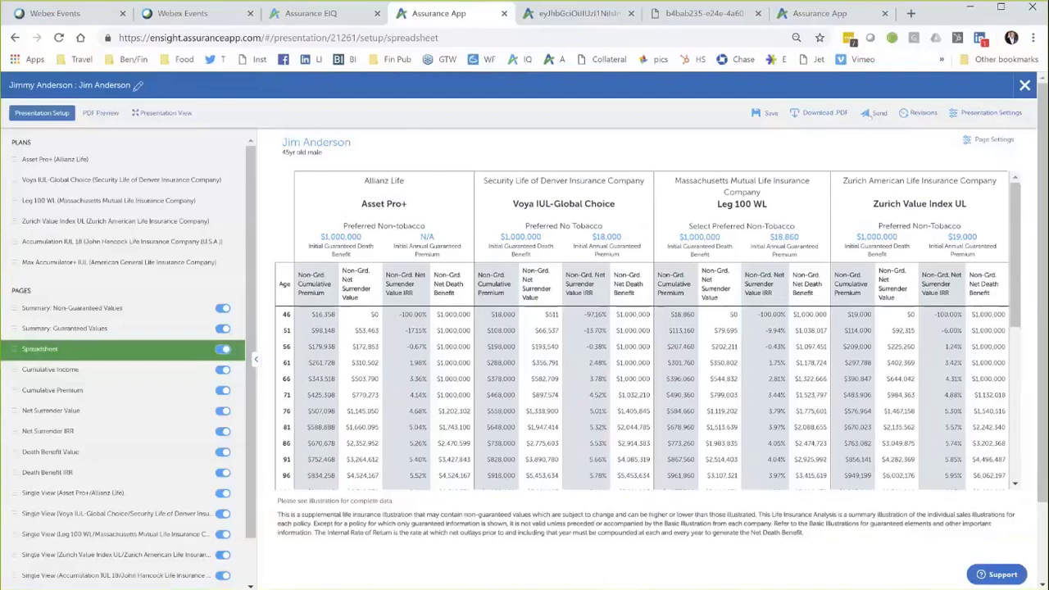
{"action": "left_click", "coordinate": [871, 115]}
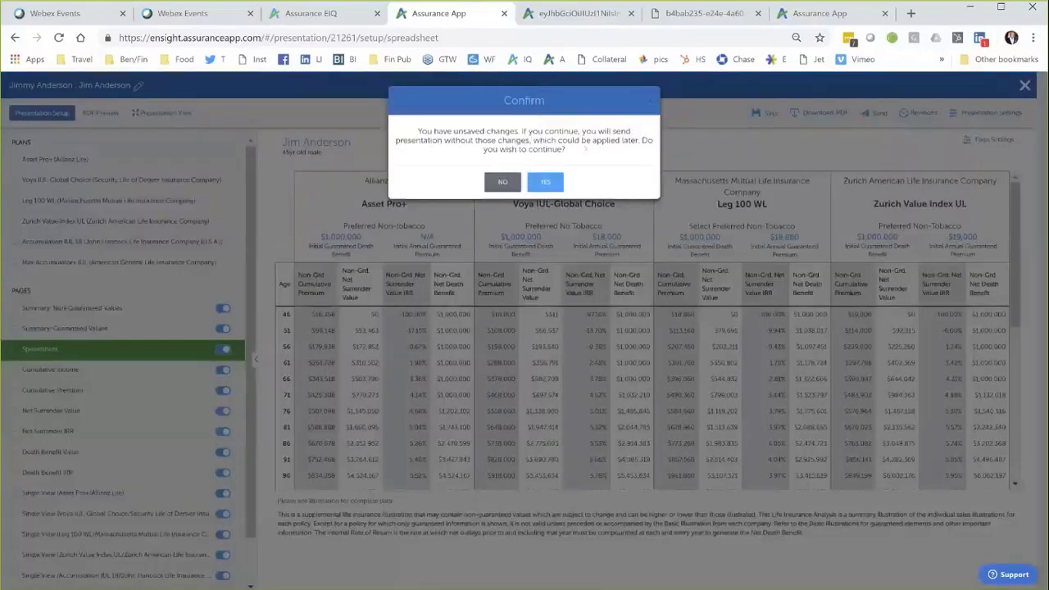
Step: Confirm sending despite unsaved changes and copy the presentation's share link
{"action": "left_click", "coordinate": [546, 181]}
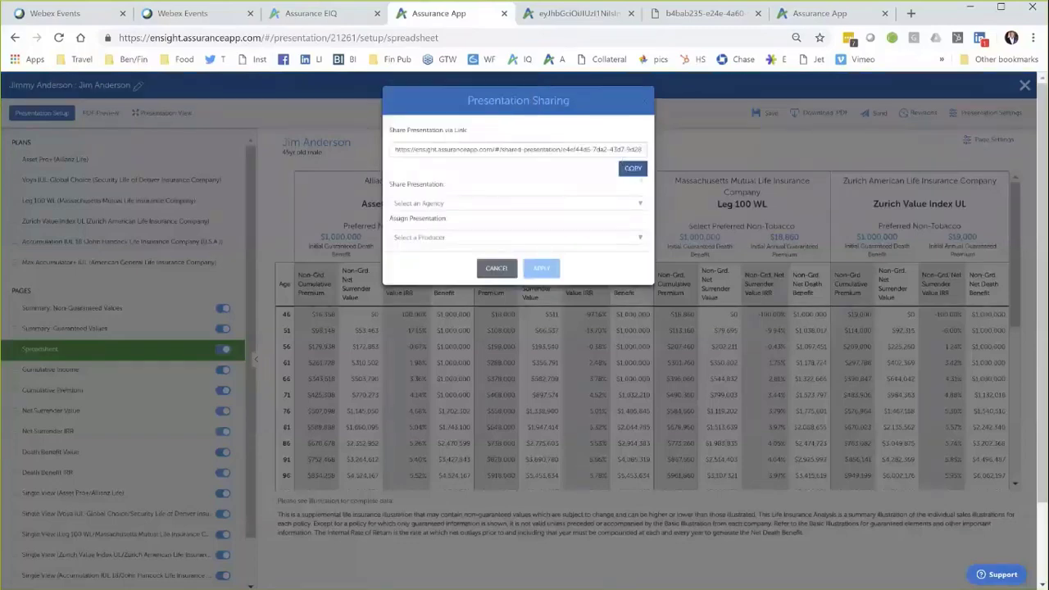
{"action": "left_click", "coordinate": [629, 171]}
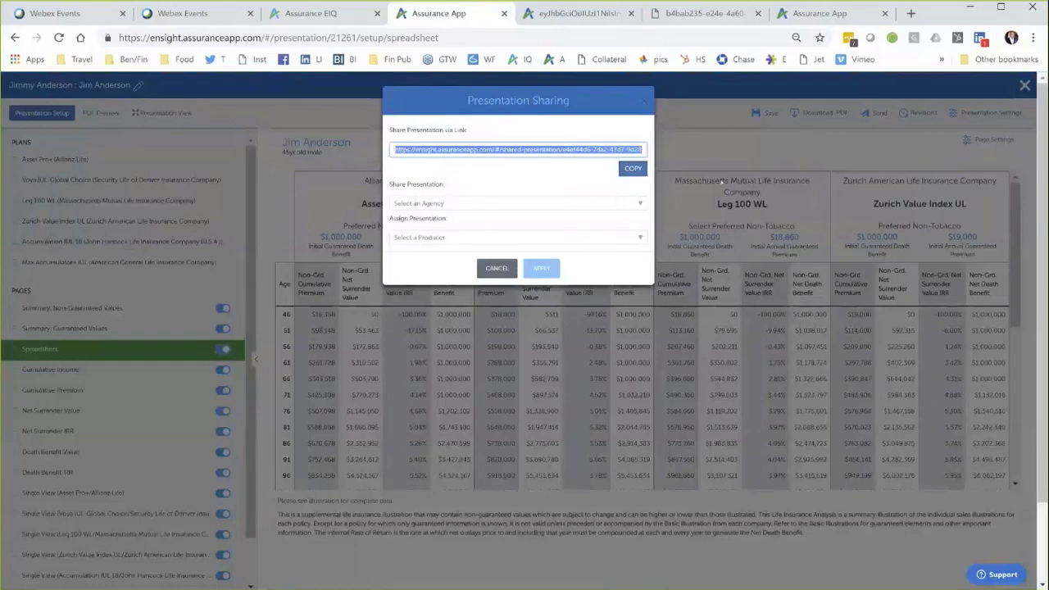
{"action": "mouse_move", "coordinate": [606, 584]}
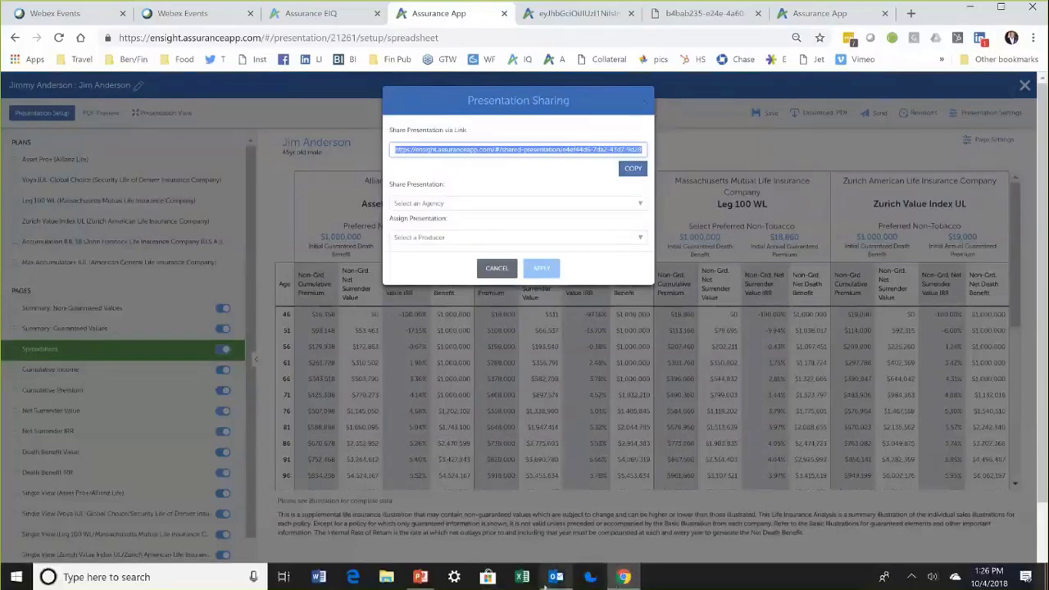
Step: Open the shared-presentation link from the email in the Outlook Inbox
{"action": "left_click", "coordinate": [555, 578]}
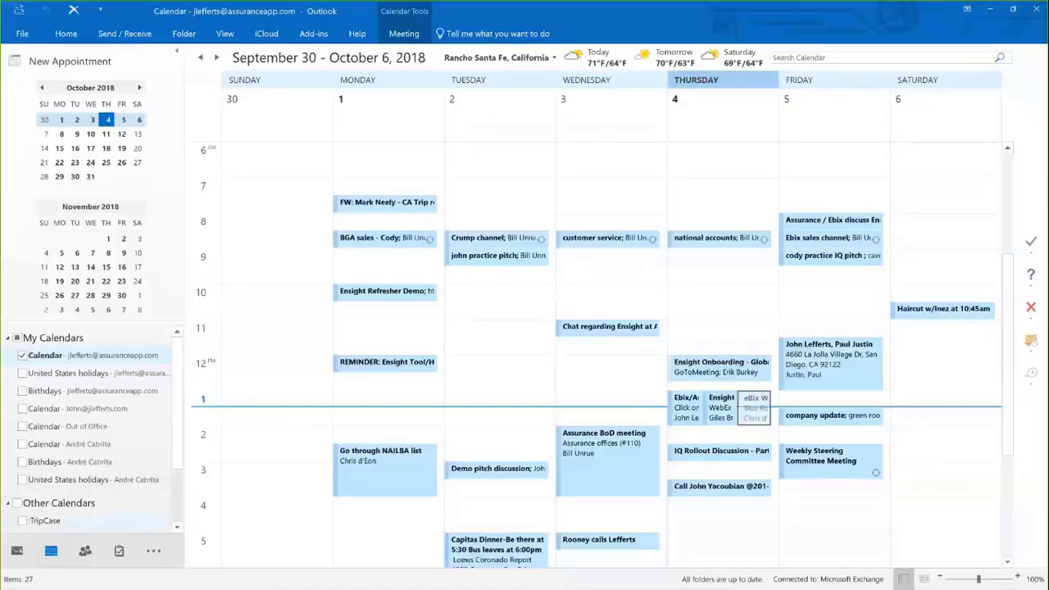
{"action": "left_click", "coordinate": [16, 551]}
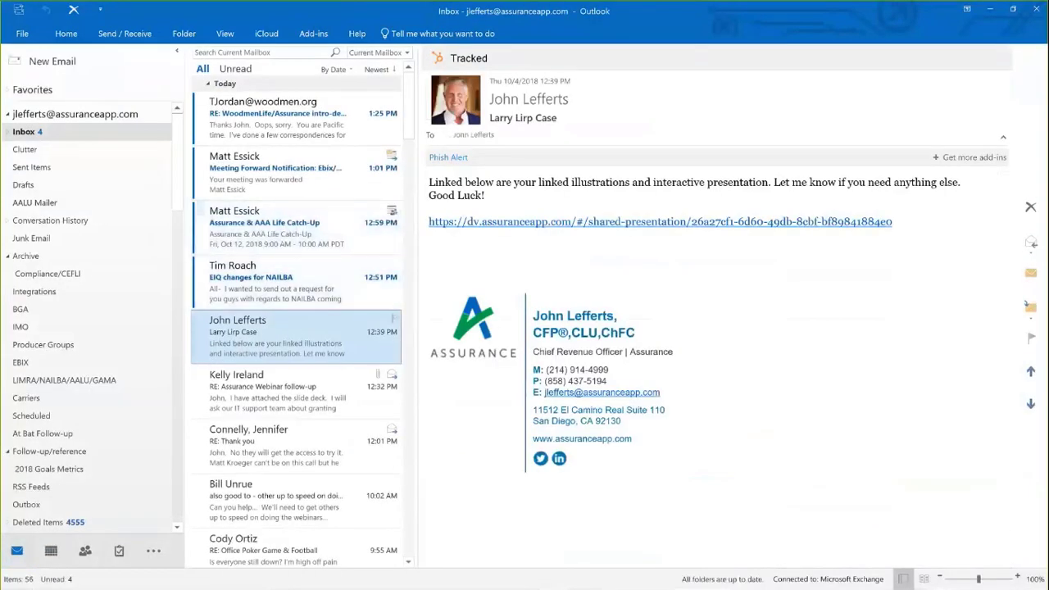
{"action": "left_click", "coordinate": [588, 222]}
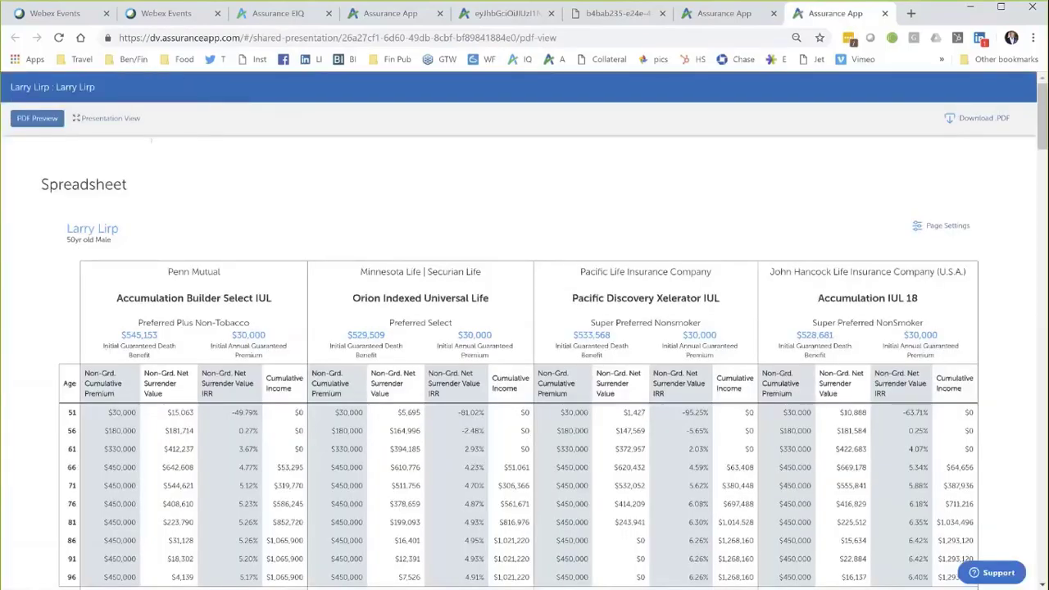
Step: Present full screen, chart Summary: Non-Guaranteed Net Surrender Value, and open the first plan's PDF
{"action": "left_click", "coordinate": [107, 118]}
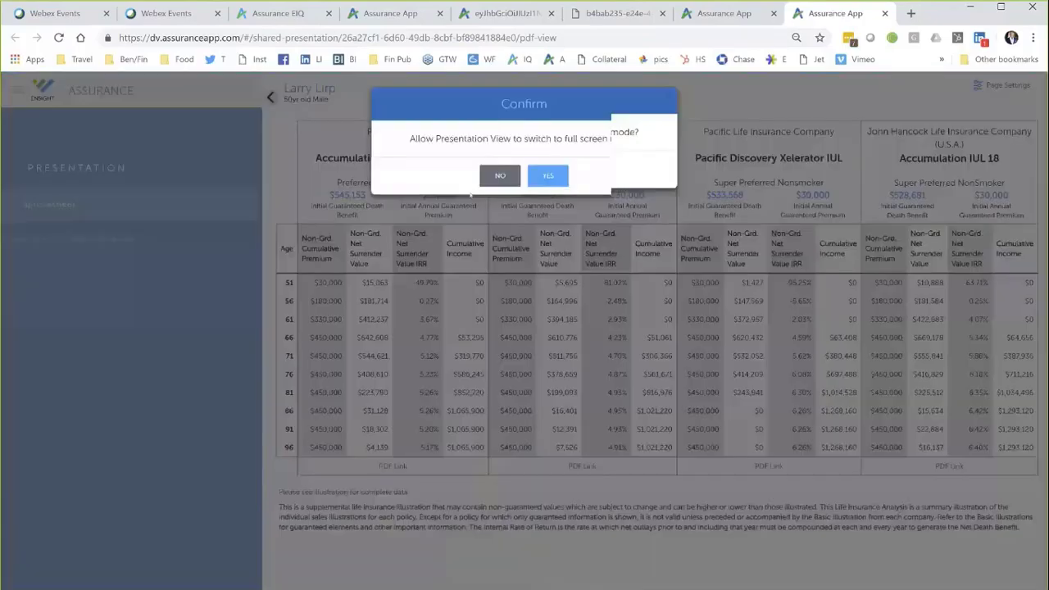
{"action": "left_click", "coordinate": [547, 176]}
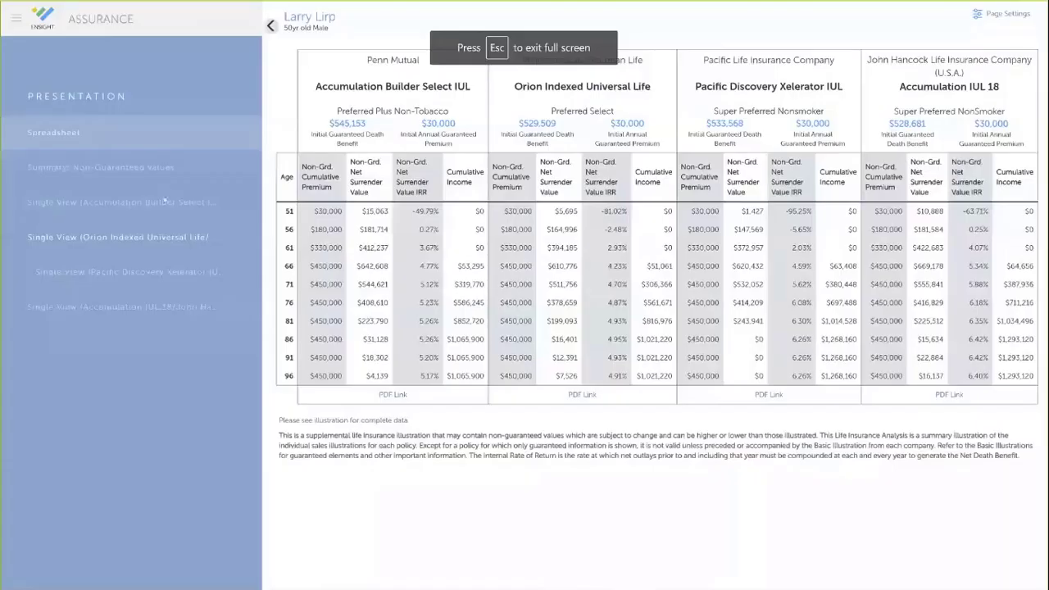
{"action": "left_click", "coordinate": [146, 170]}
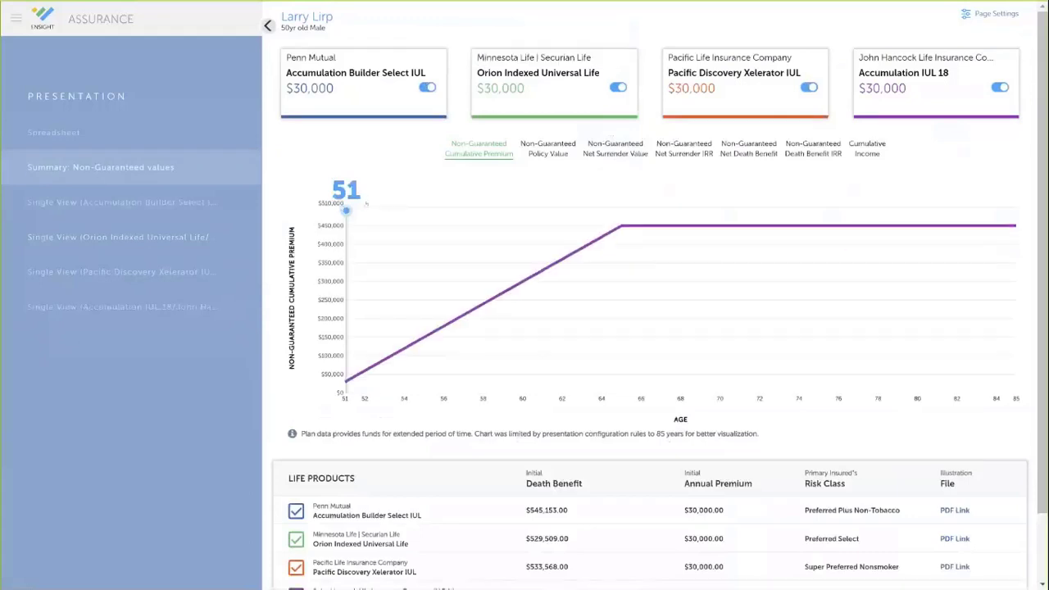
{"action": "left_click", "coordinate": [610, 151]}
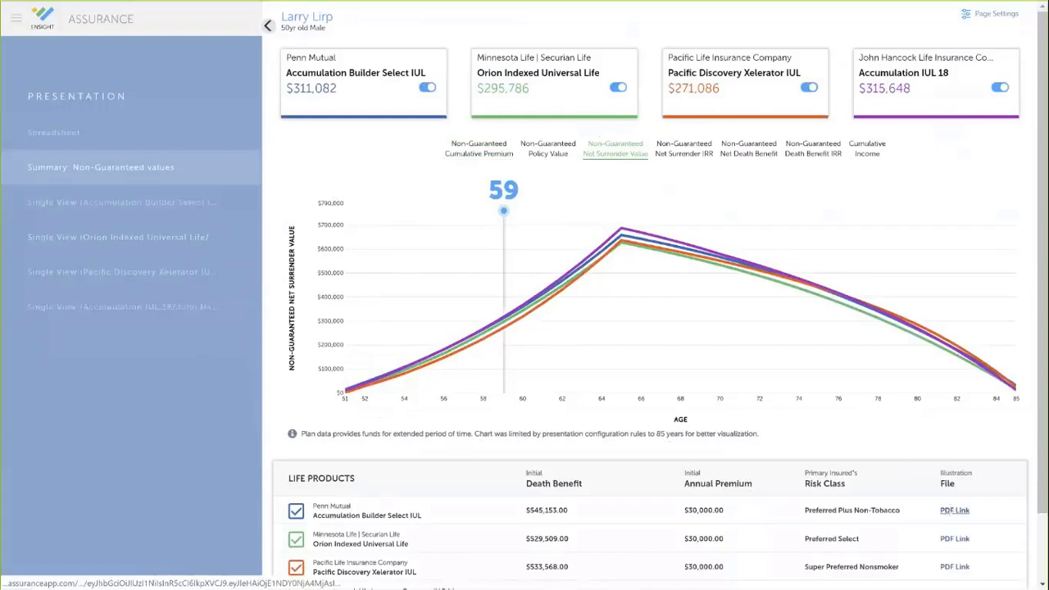
{"action": "left_click", "coordinate": [951, 510]}
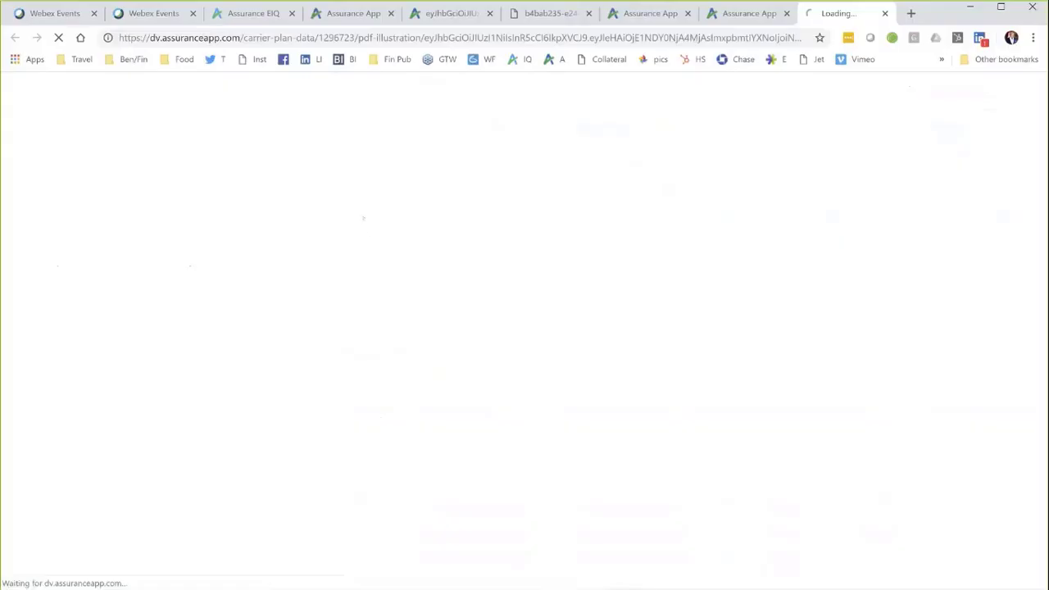
Step: Read the Penn Mutual PDF down to its Introduction, then return to the Webex thank-you tab
{"action": "scroll", "coordinate": [377, 246], "scroll_direction": "down", "scroll_amount": 8}
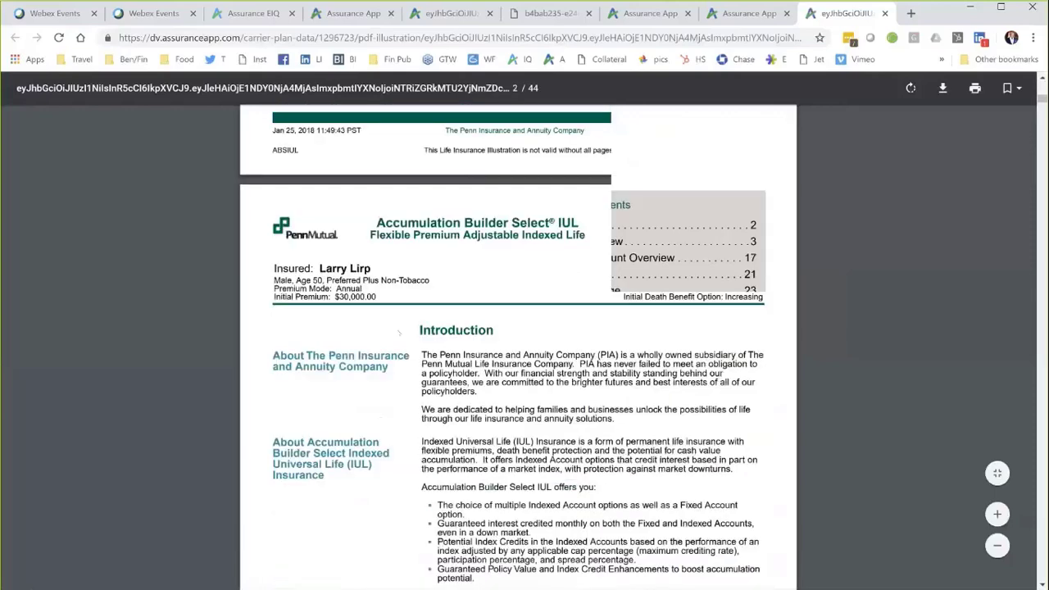
{"action": "scroll", "coordinate": [397, 339], "scroll_direction": "down", "scroll_amount": 3}
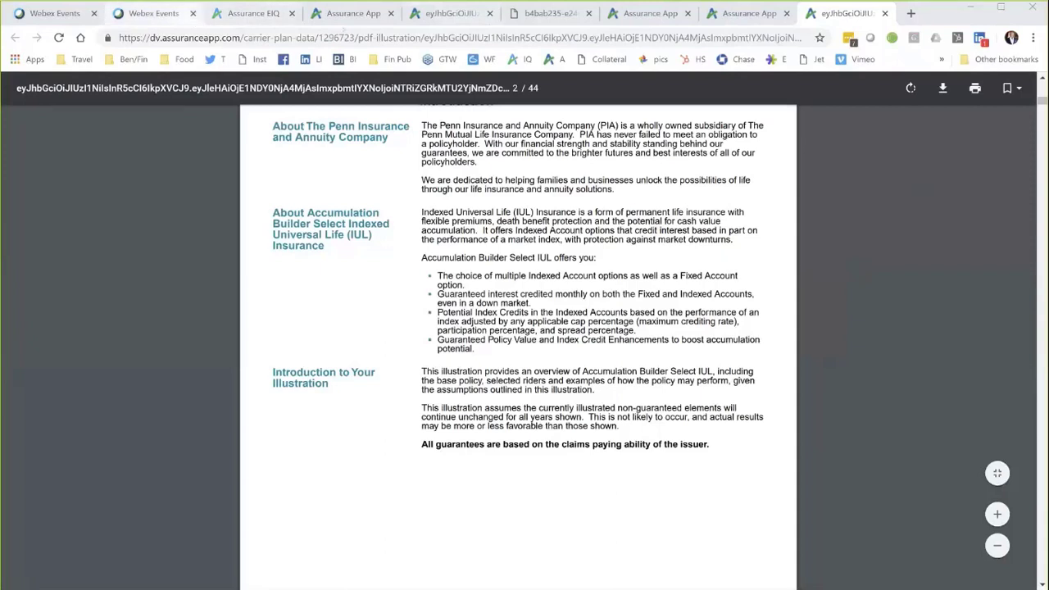
{"action": "left_click", "coordinate": [153, 13]}
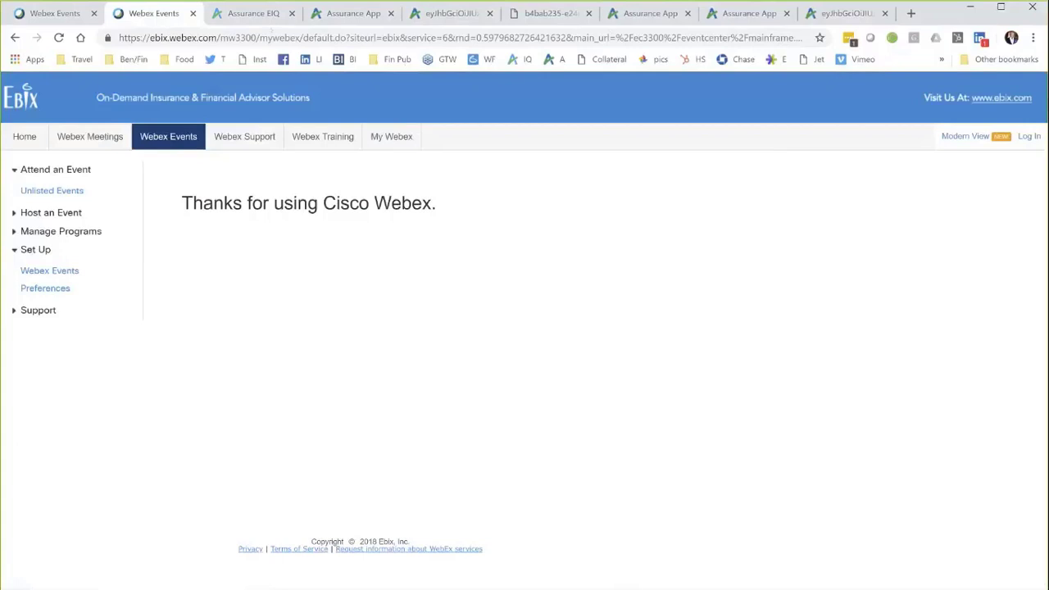
Step: Check both Webex tabs, then close the extra PDF tab and two duplicate Assurance App tabs
{"action": "left_click", "coordinate": [49, 14]}
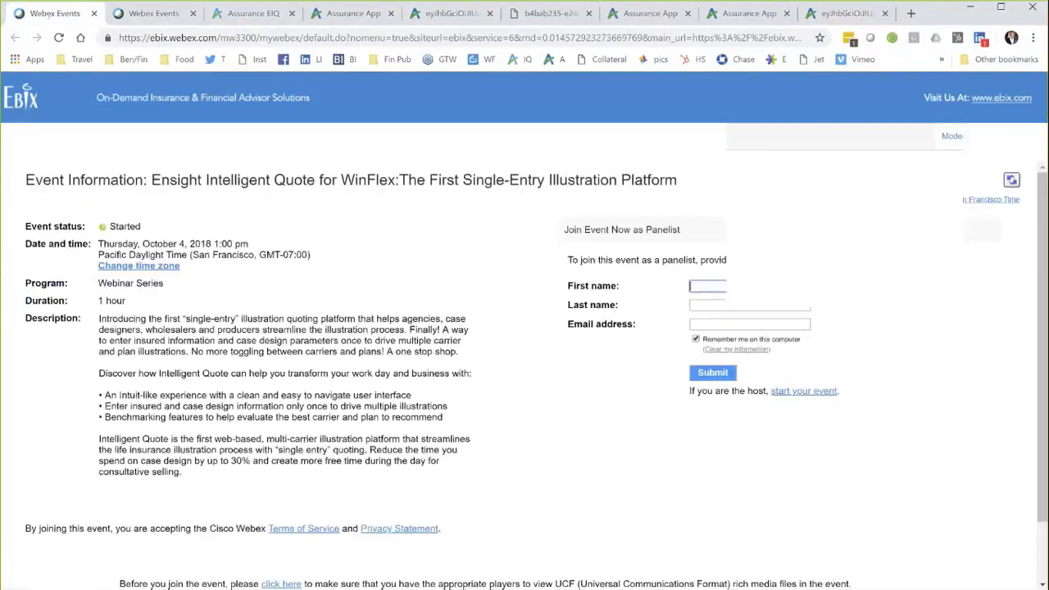
{"action": "left_click", "coordinate": [146, 14]}
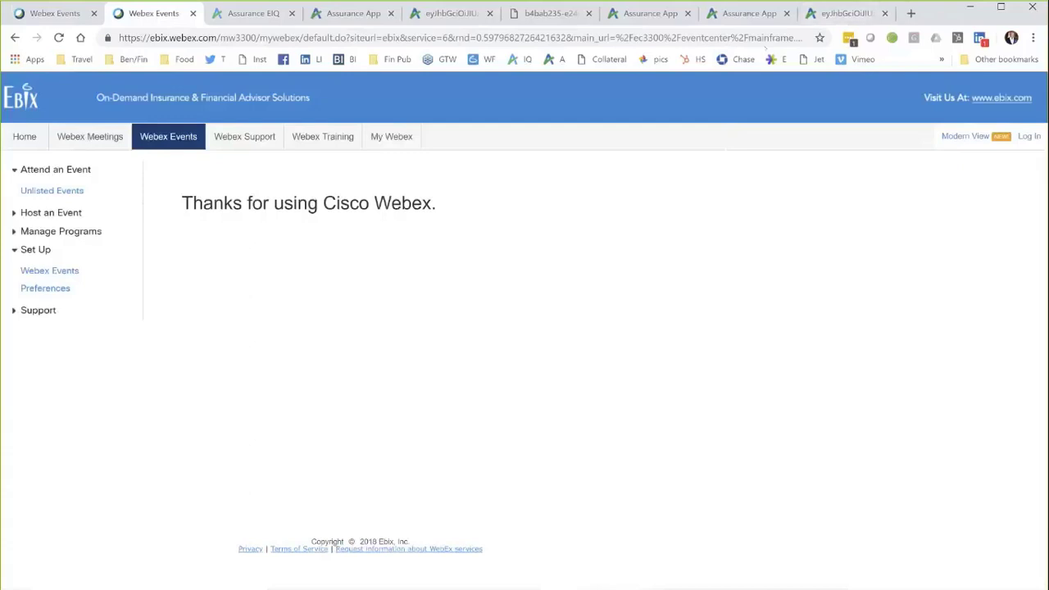
{"action": "mouse_move", "coordinate": [557, 580]}
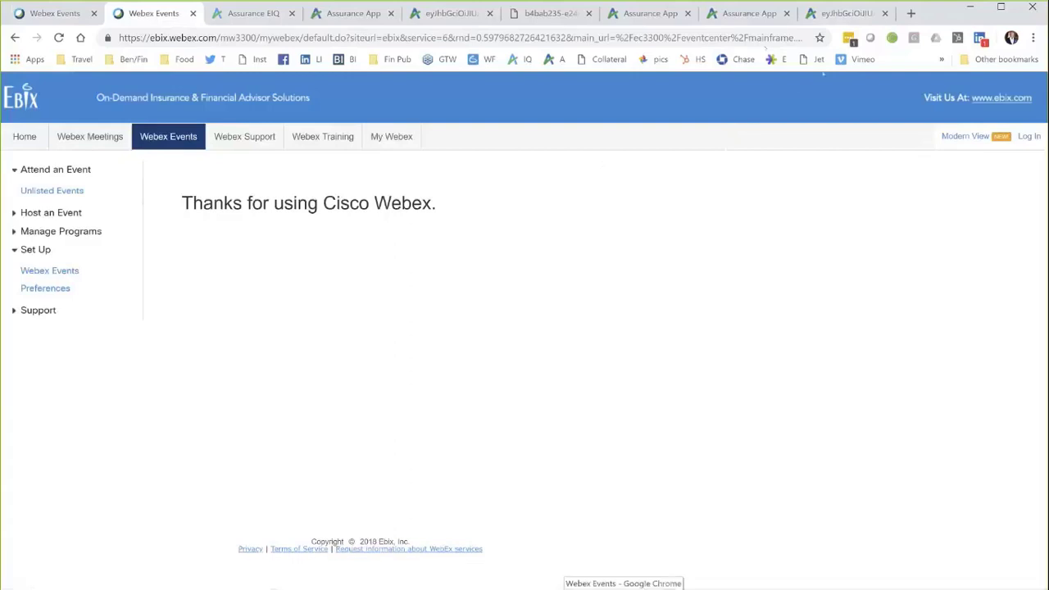
{"action": "left_click", "coordinate": [884, 13]}
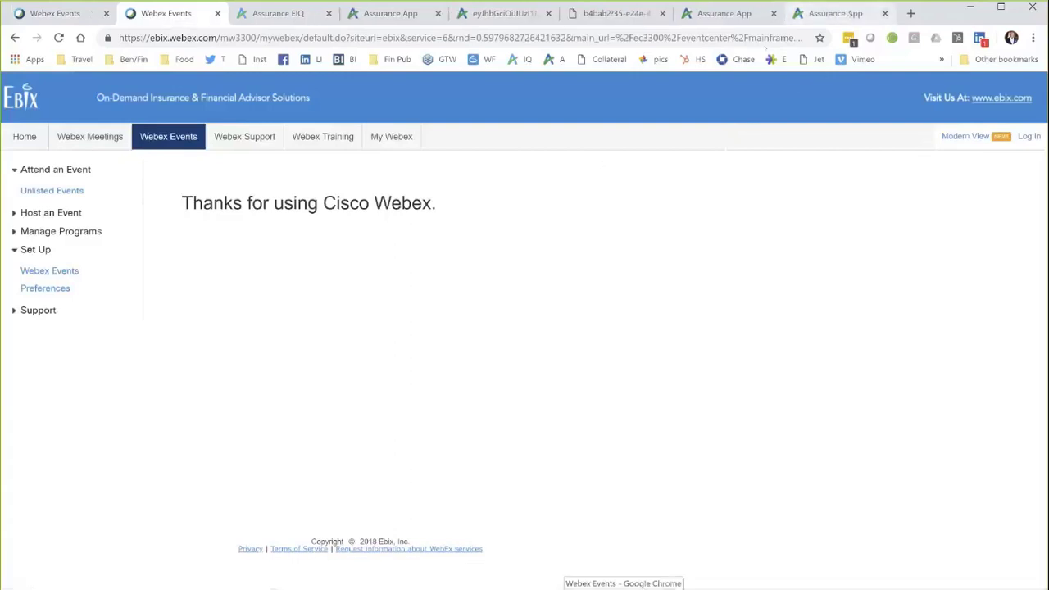
{"action": "left_click", "coordinate": [884, 13]}
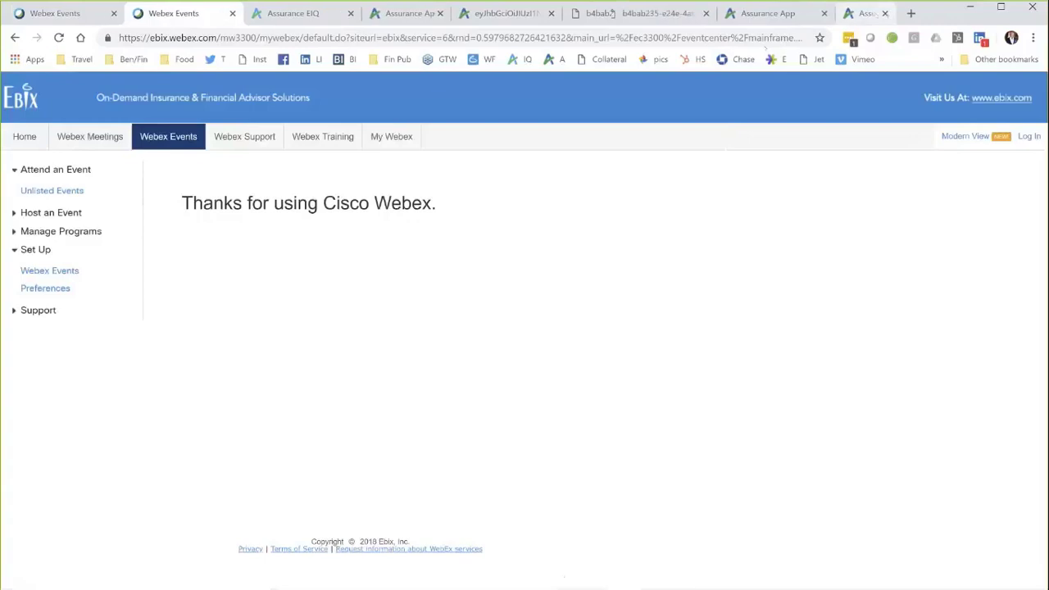
{"action": "left_click", "coordinate": [884, 13]}
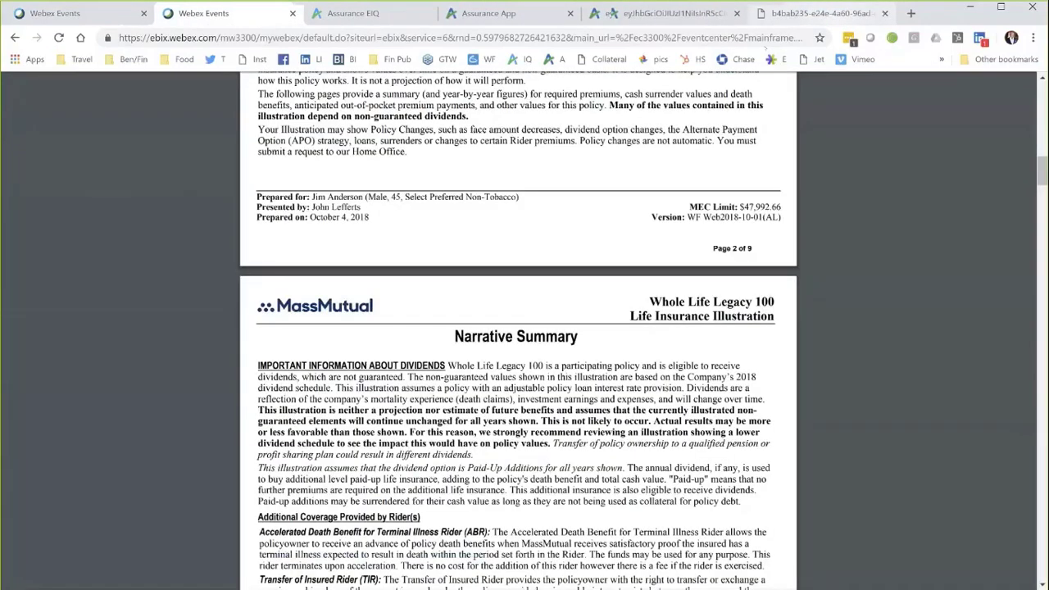
Step: Close the leftover PDF tab and return to the Webex thank-you page
{"action": "left_click", "coordinate": [885, 13]}
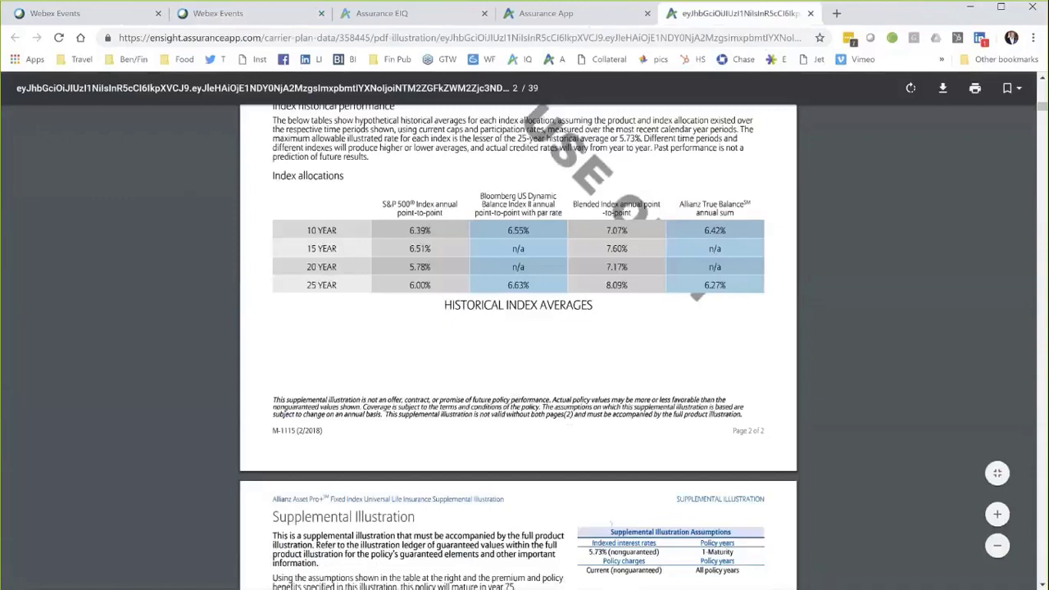
{"action": "mouse_move", "coordinate": [609, 584]}
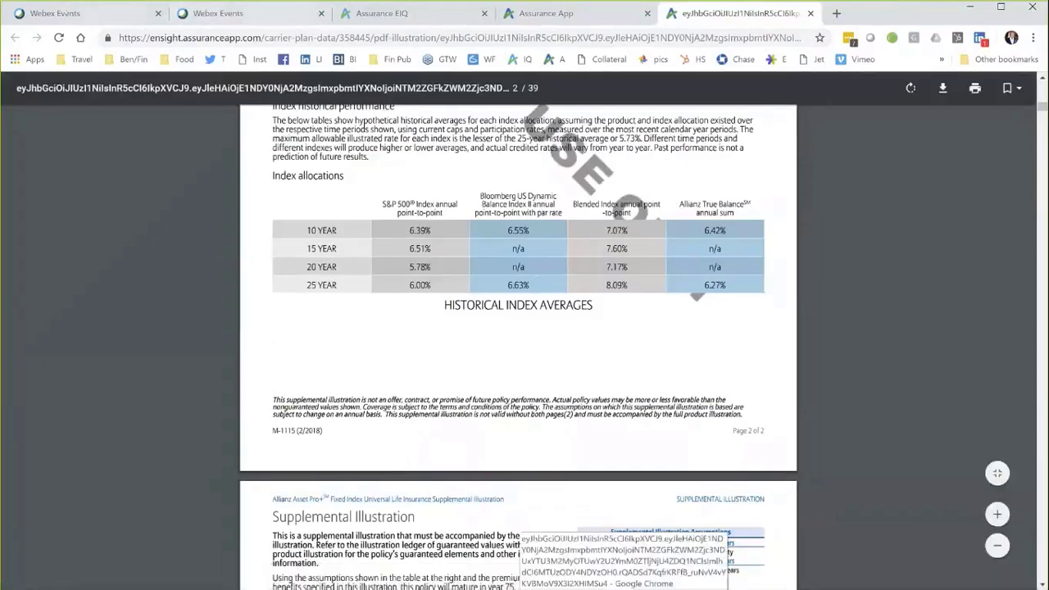
{"action": "left_click", "coordinate": [55, 13]}
{"action": "left_click", "coordinate": [215, 13]}
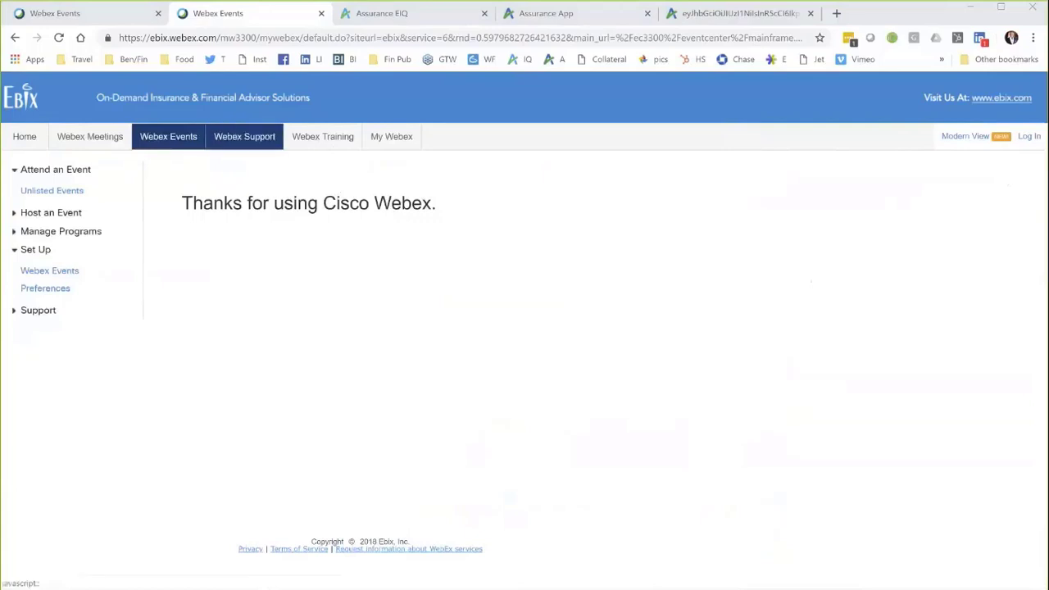
Step: Visit the Webex home page, then return to the Assurance App sharing window
{"action": "left_click", "coordinate": [26, 138]}
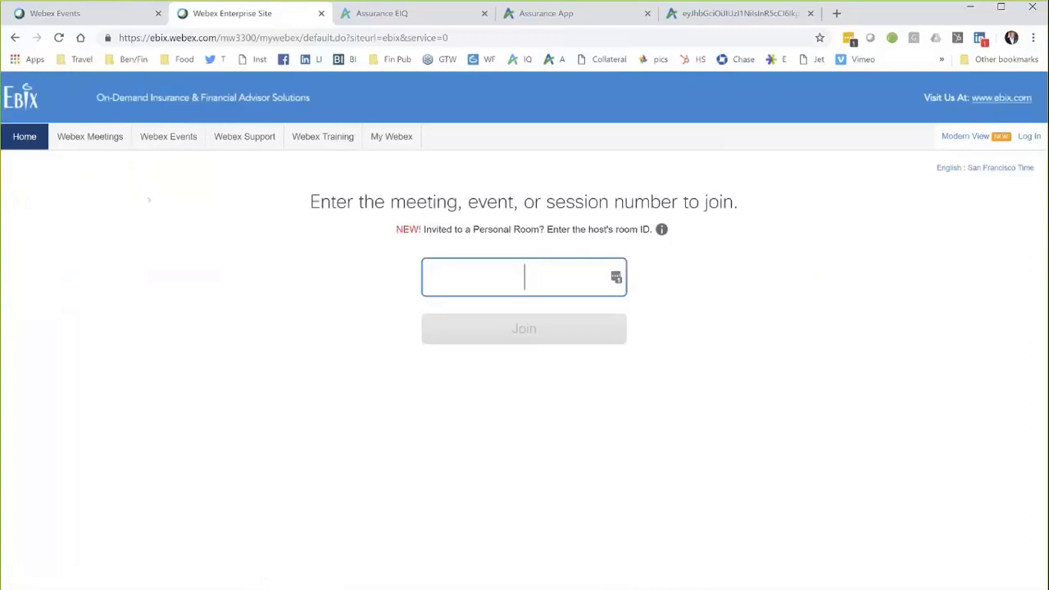
{"action": "left_click", "coordinate": [546, 13]}
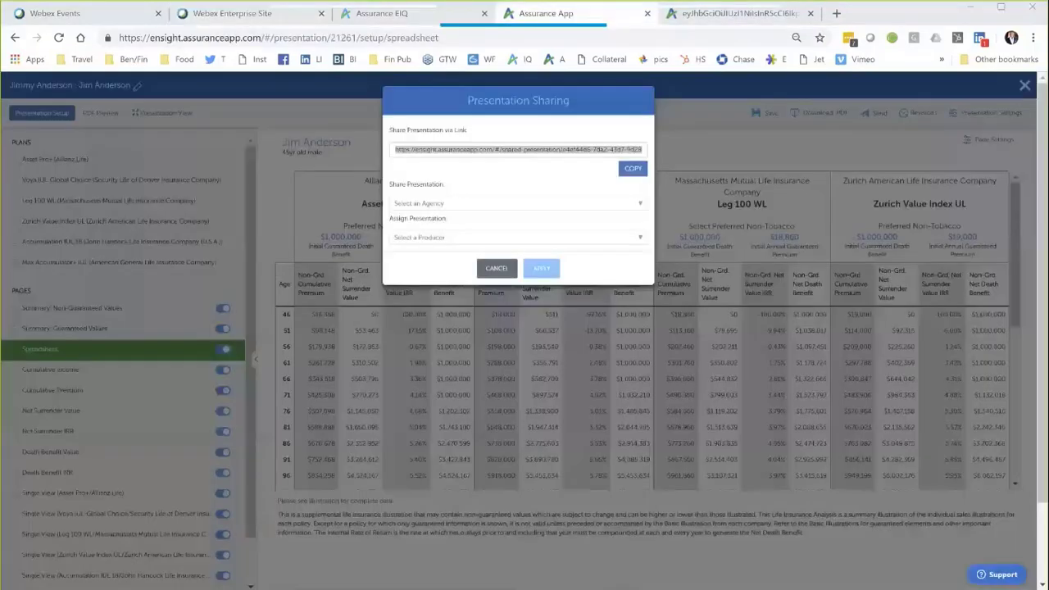